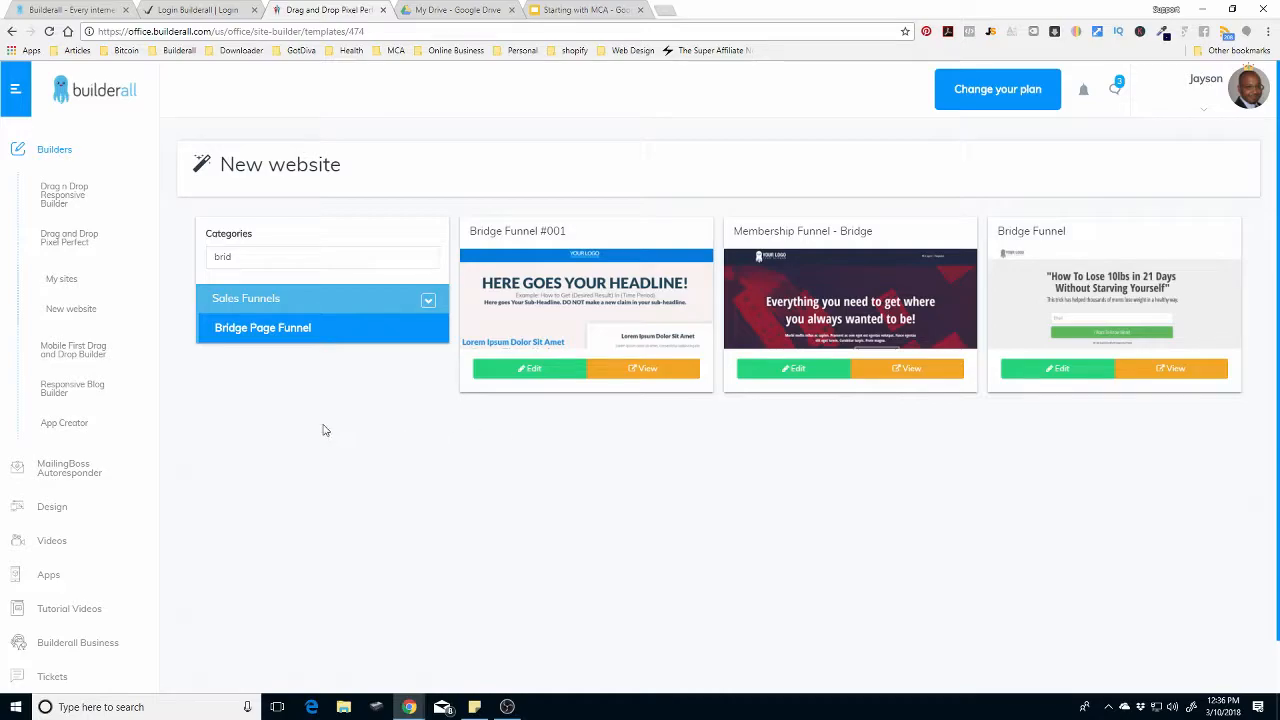
Step: From the office home page, start a new website in the Drag and Drop Pixel Perfect builder
left_click(92, 93)
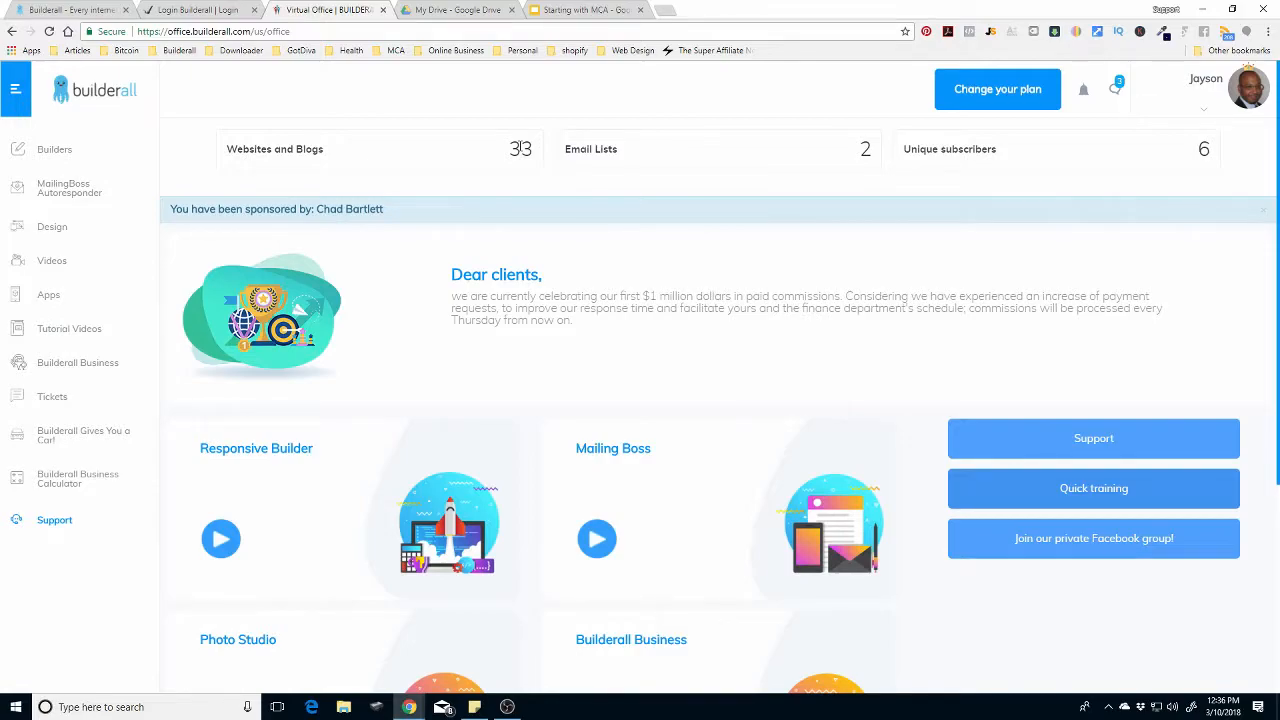
left_click(53, 158)
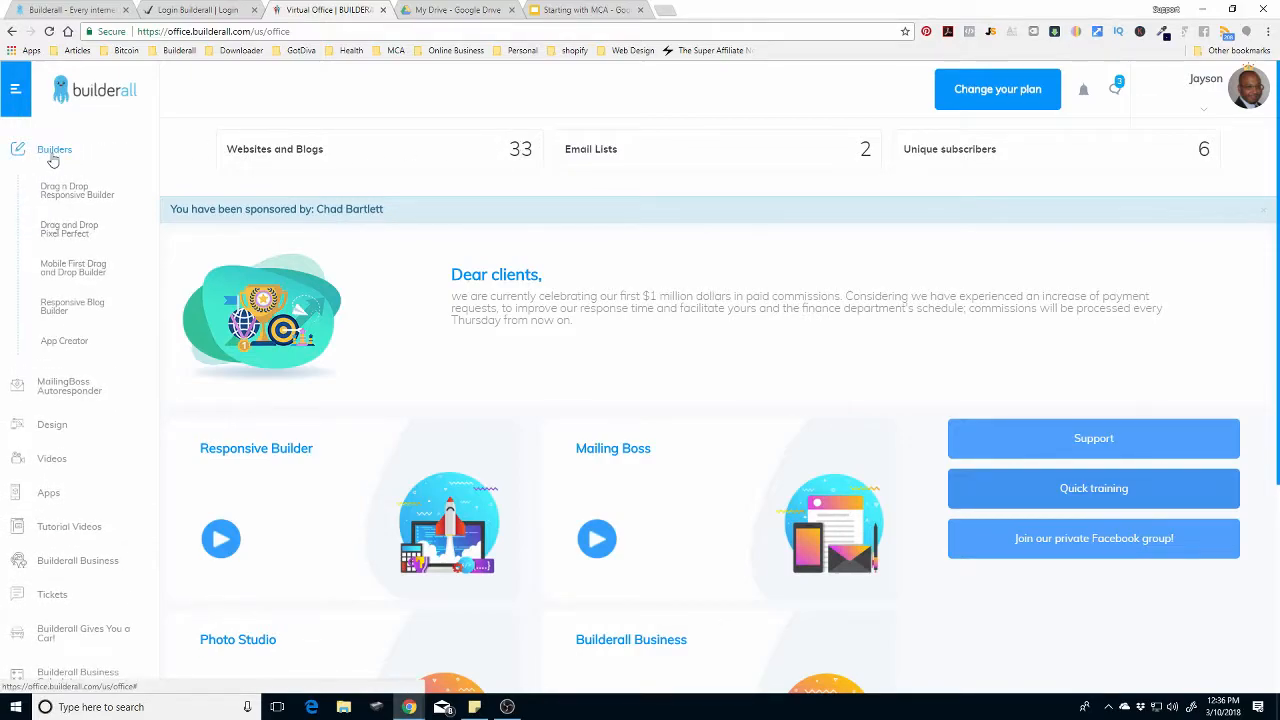
left_click(59, 239)
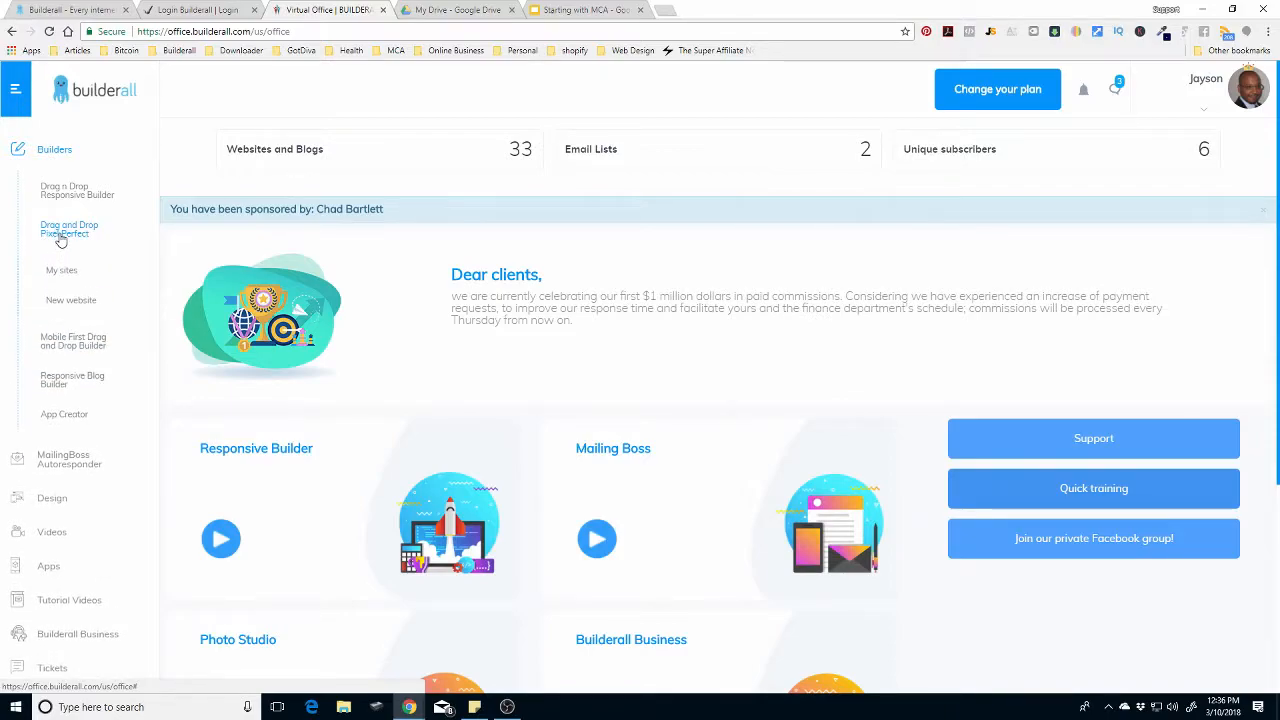
left_click(64, 304)
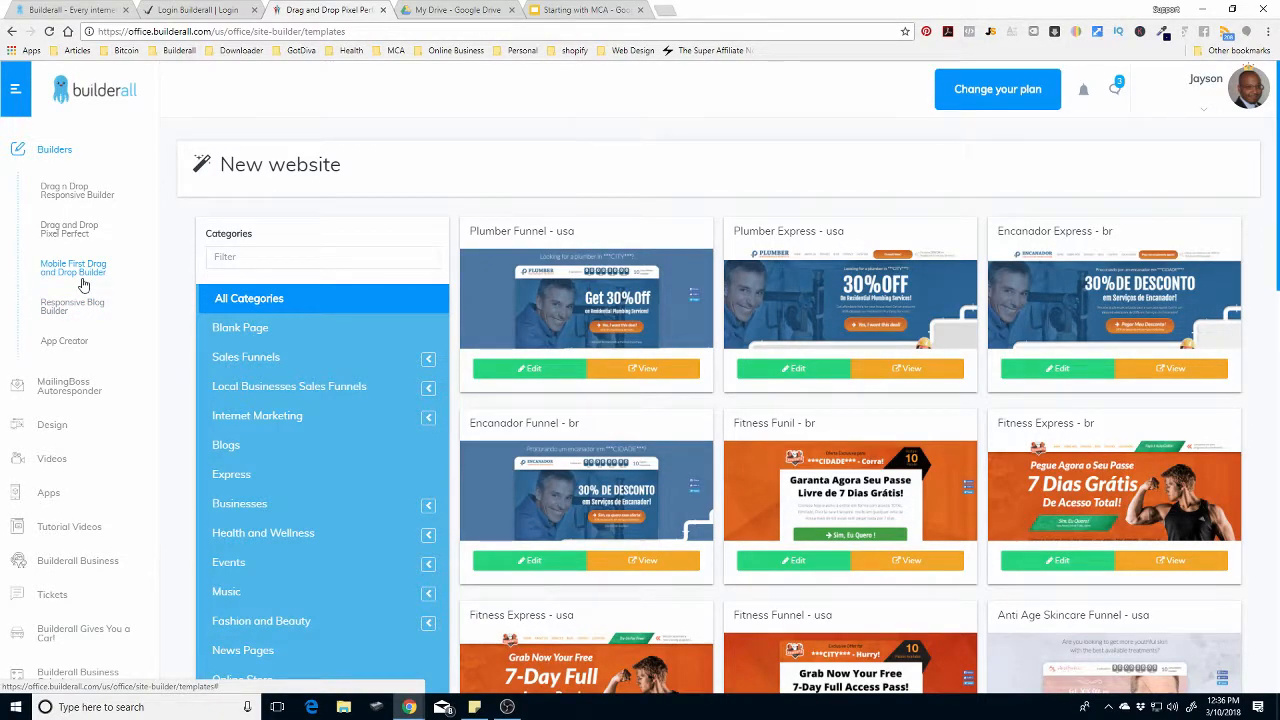
Step: Filter the template categories by "bri", choose Bridge Page Funnel under Sales Funnels, and open the "Bridge Funnel" template for editing
left_click(236, 256)
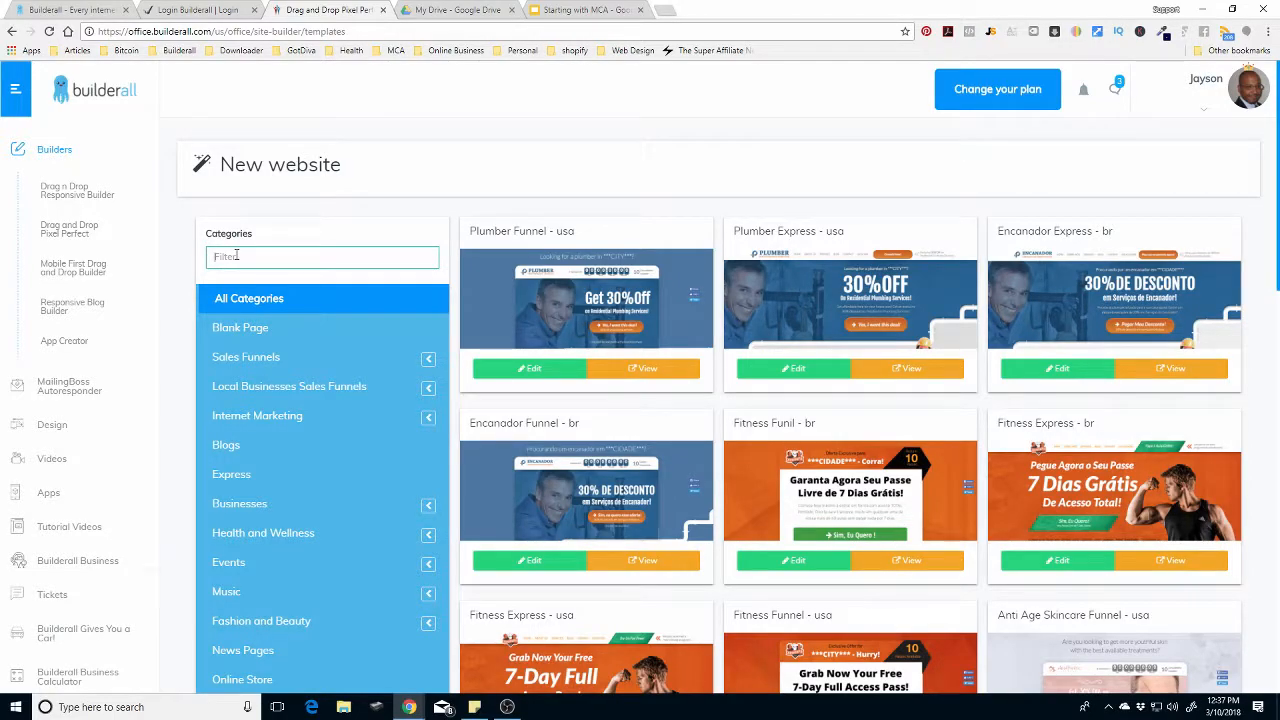
type("bri")
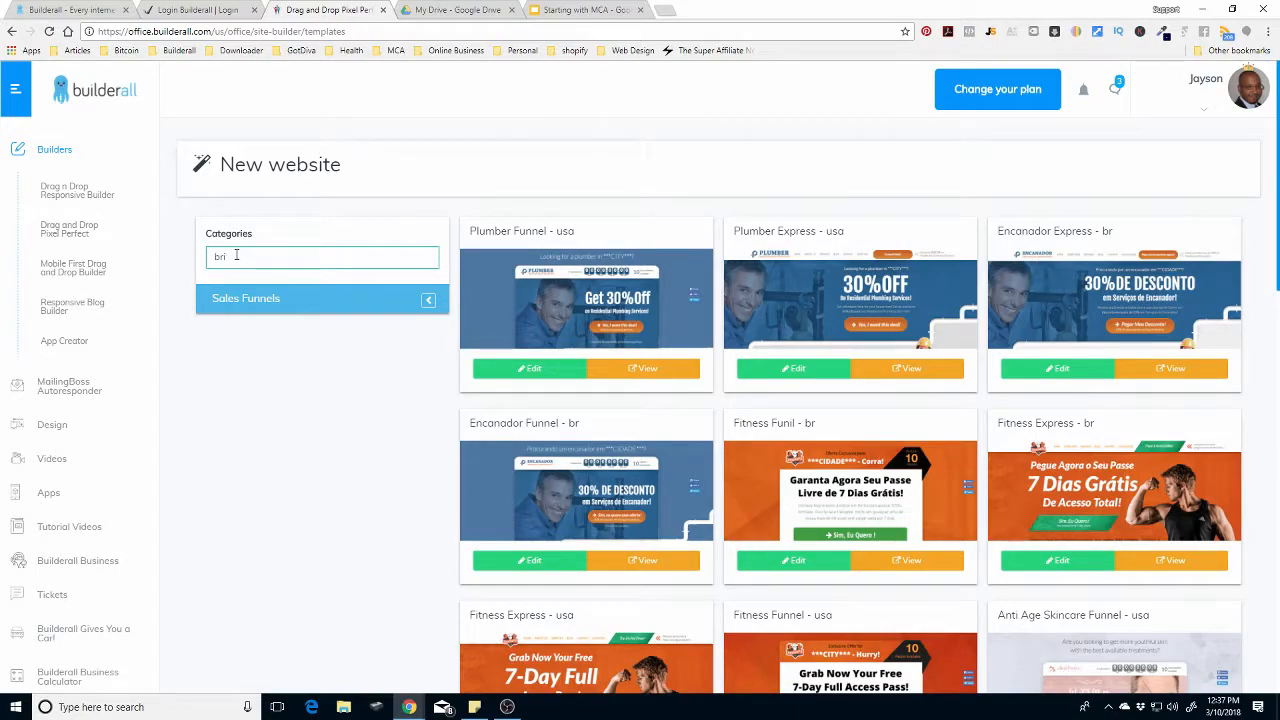
left_click(428, 299)
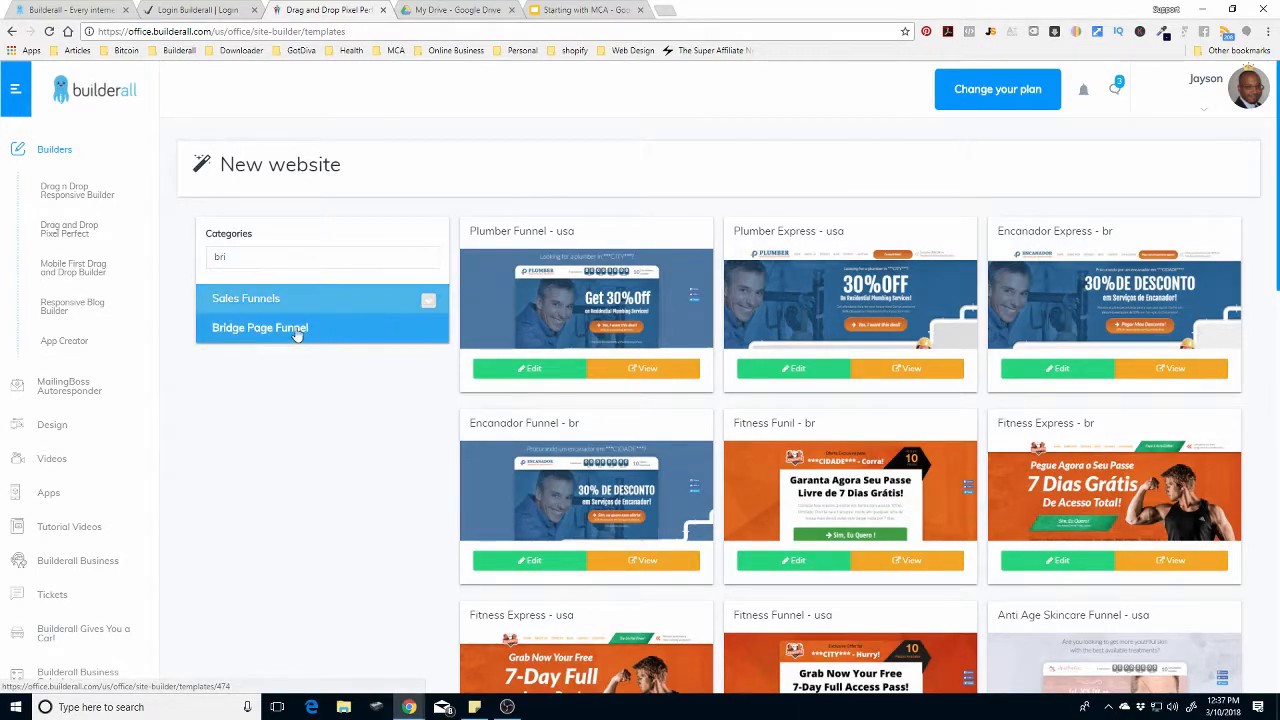
left_click(250, 331)
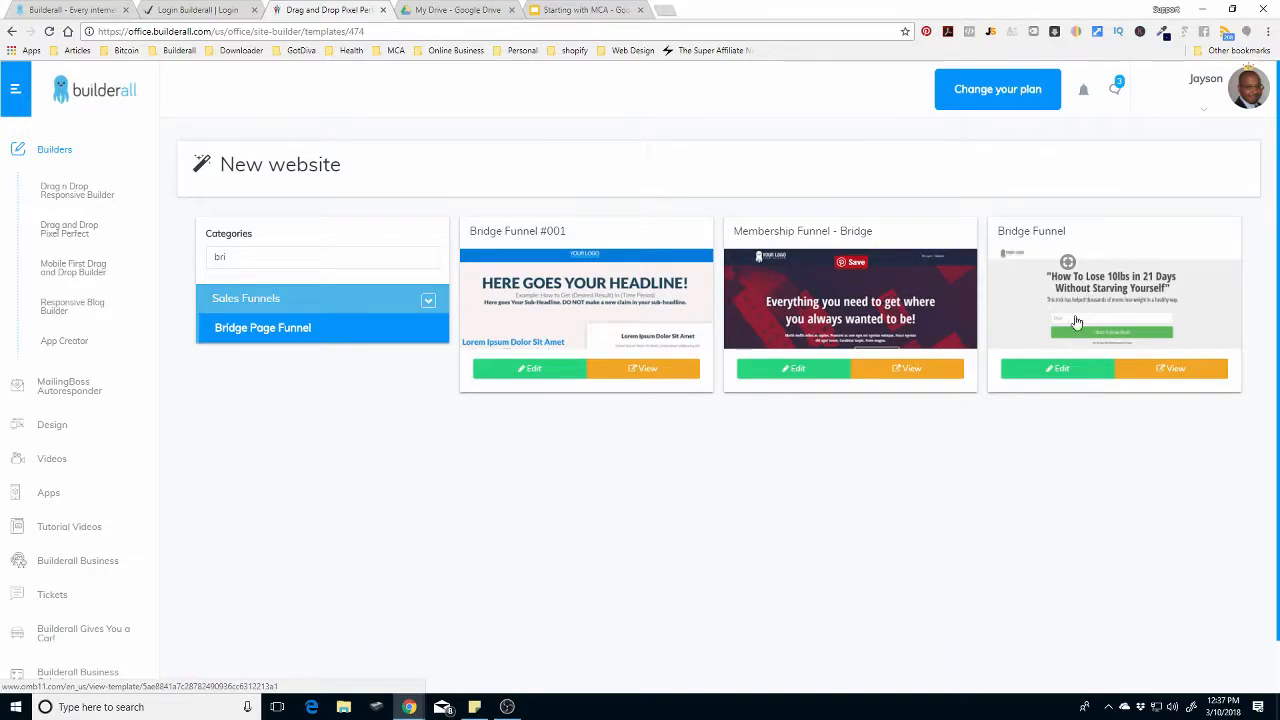
left_click(1060, 369)
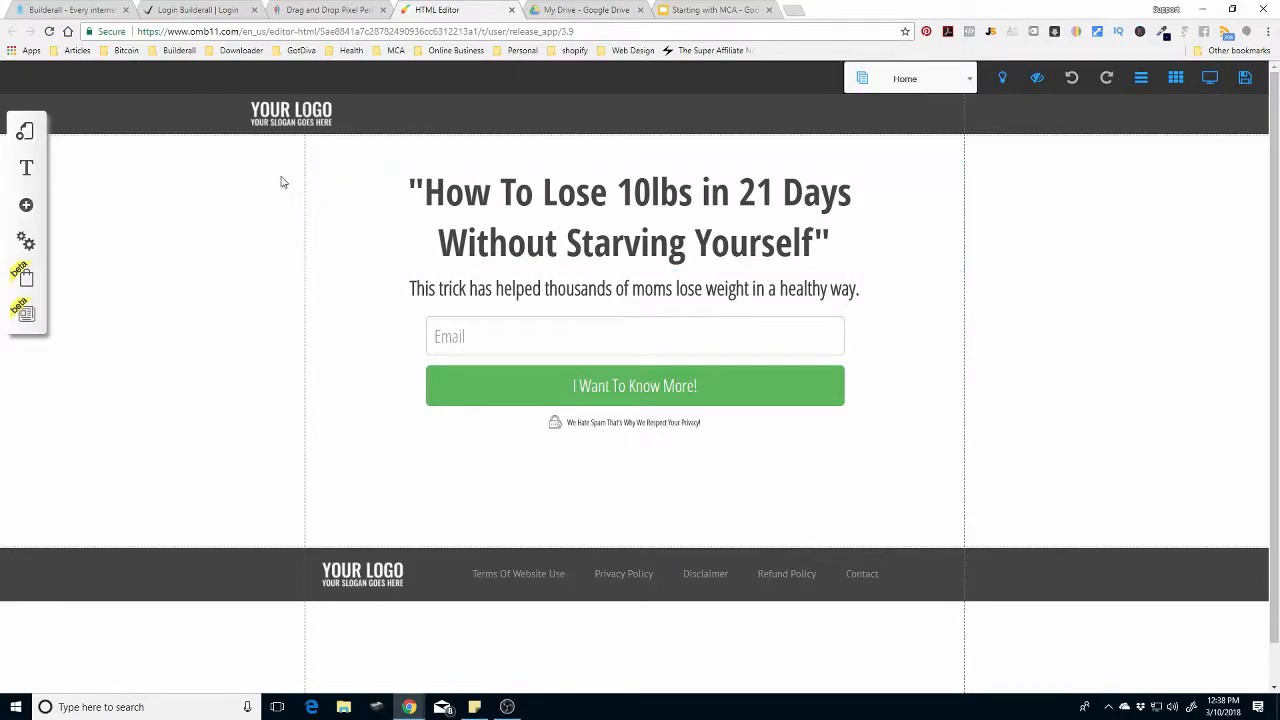
Step: Delete the placeholder logo images from the page's header and footer
left_click(280, 118)
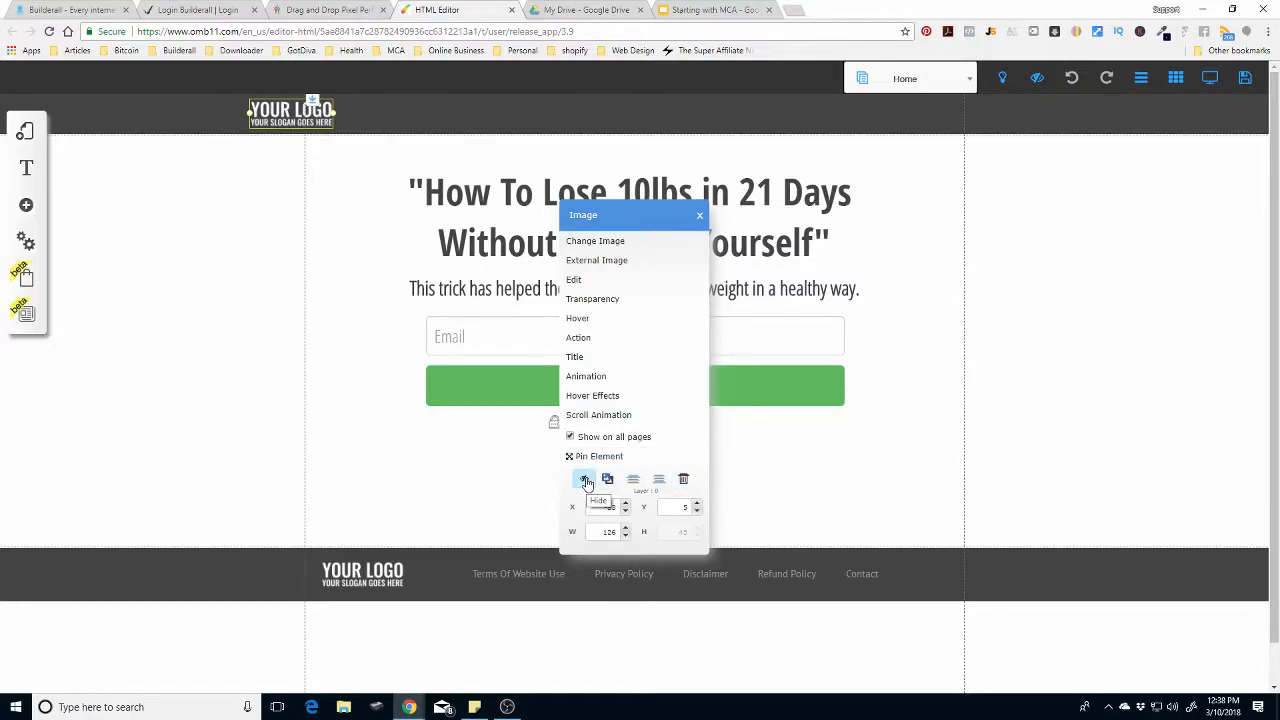
left_click(683, 480)
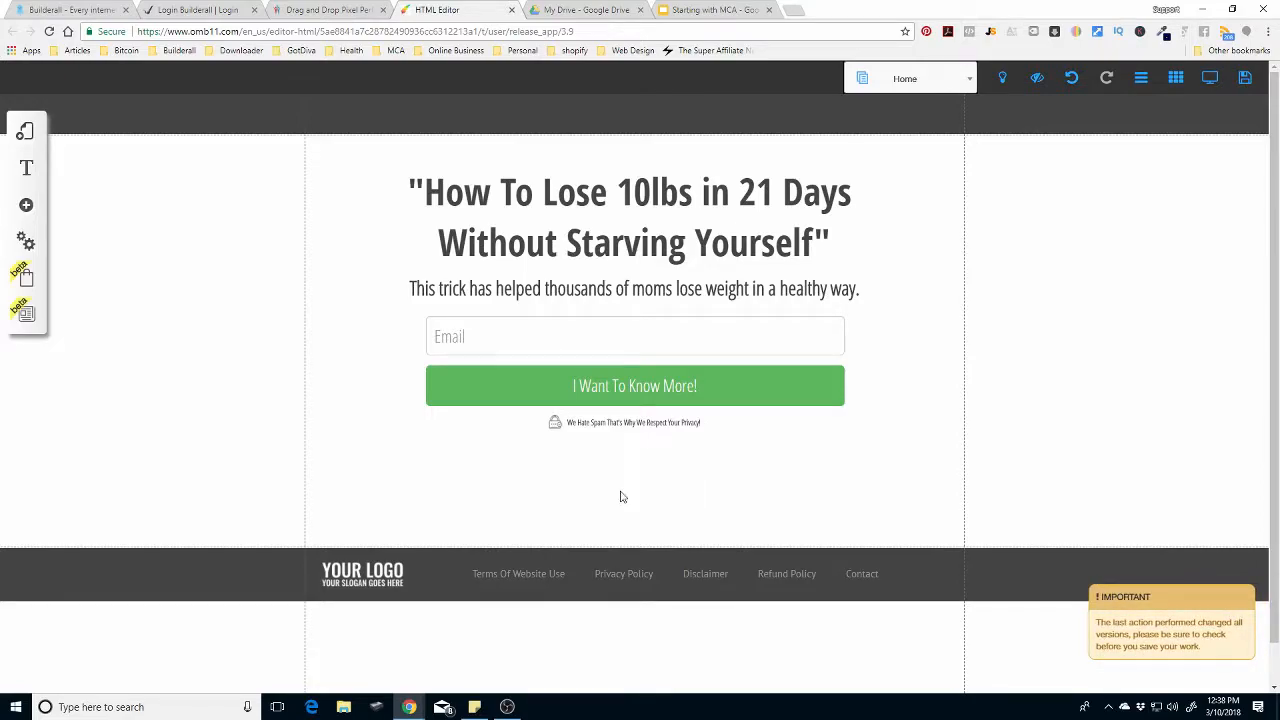
left_click(356, 576)
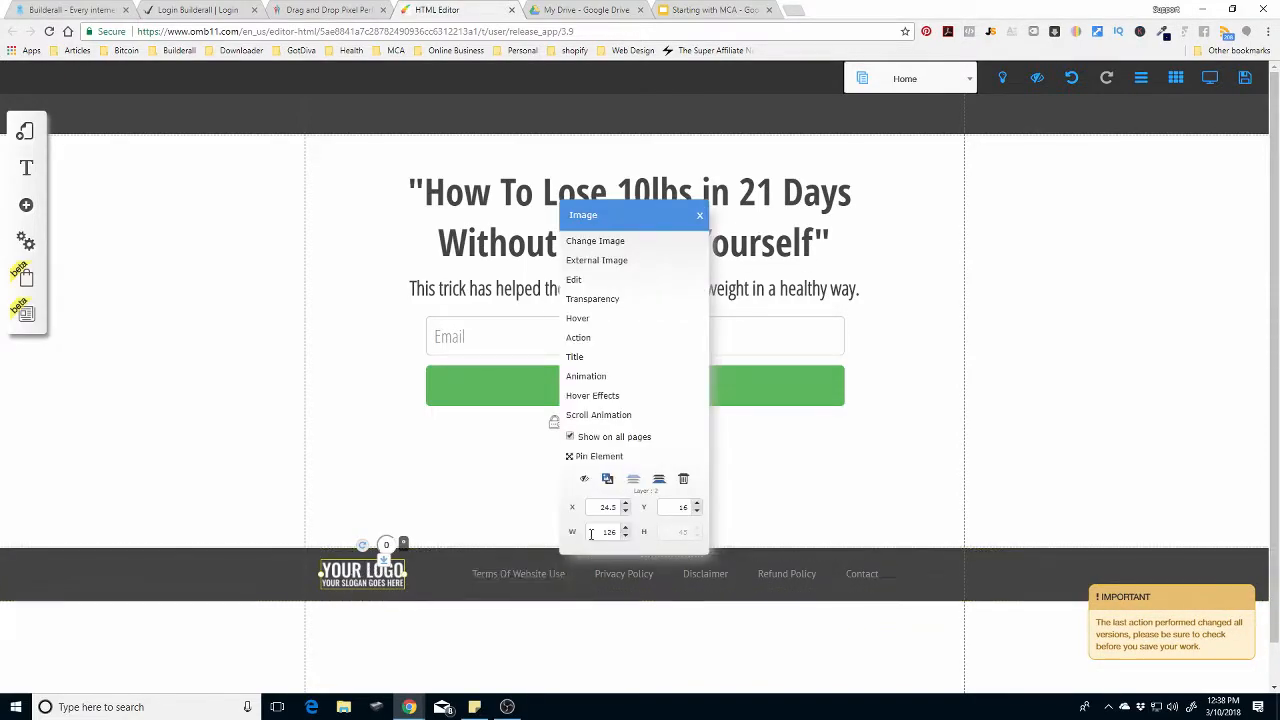
left_click(683, 480)
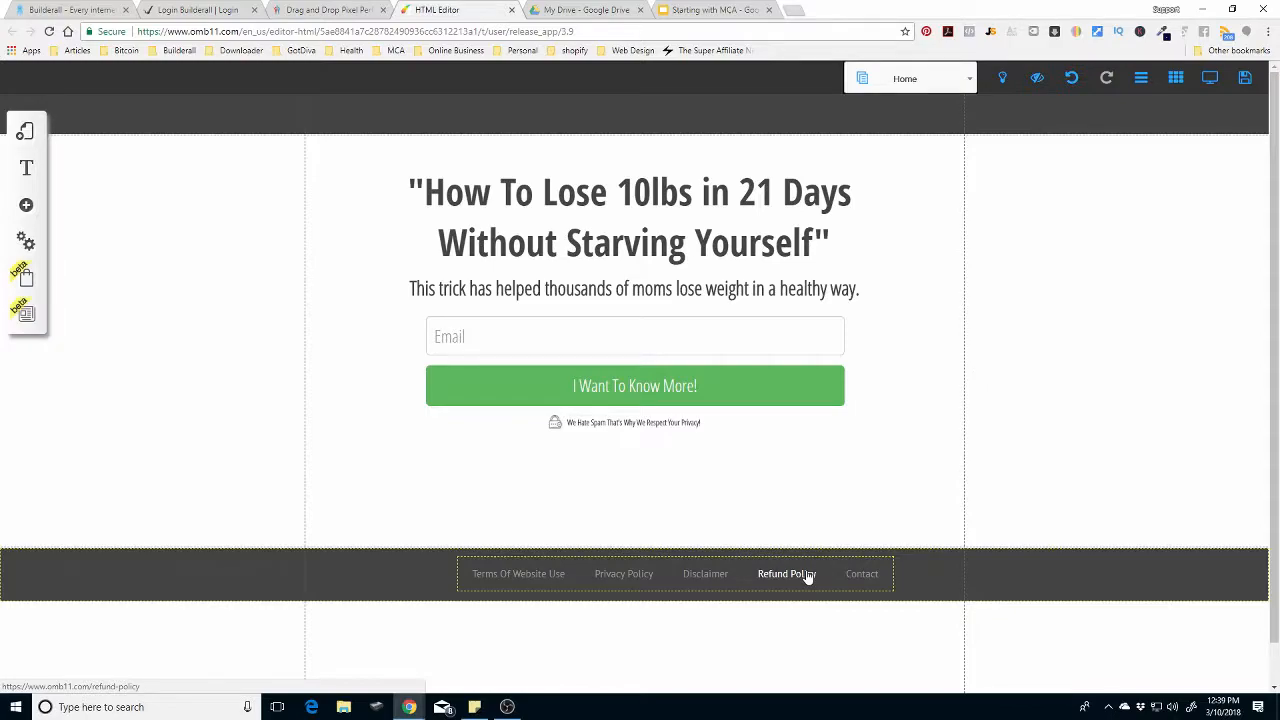
Step: Replace the headline inside the quotation marks with "How to make a Full Time Income Without Working a Full Time Job" and narrow its text box
left_click(453, 196)
left_click_drag(430, 195, 815, 245)
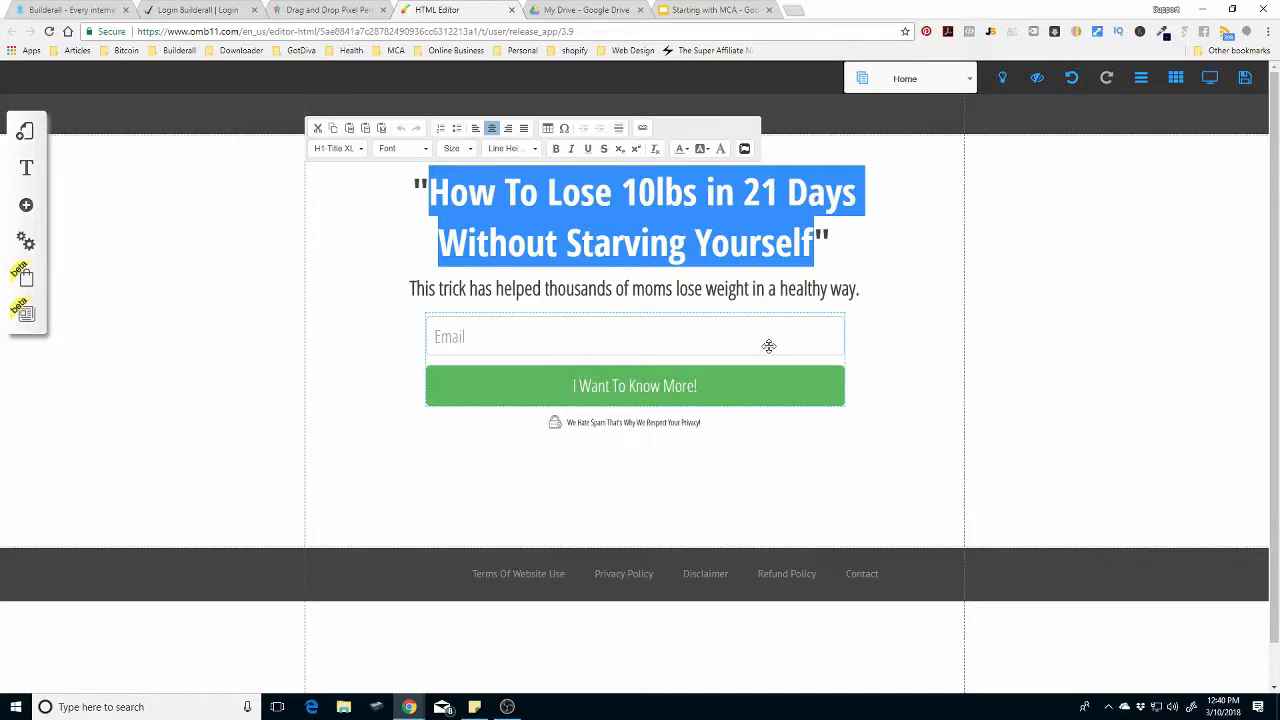
type("How to ")
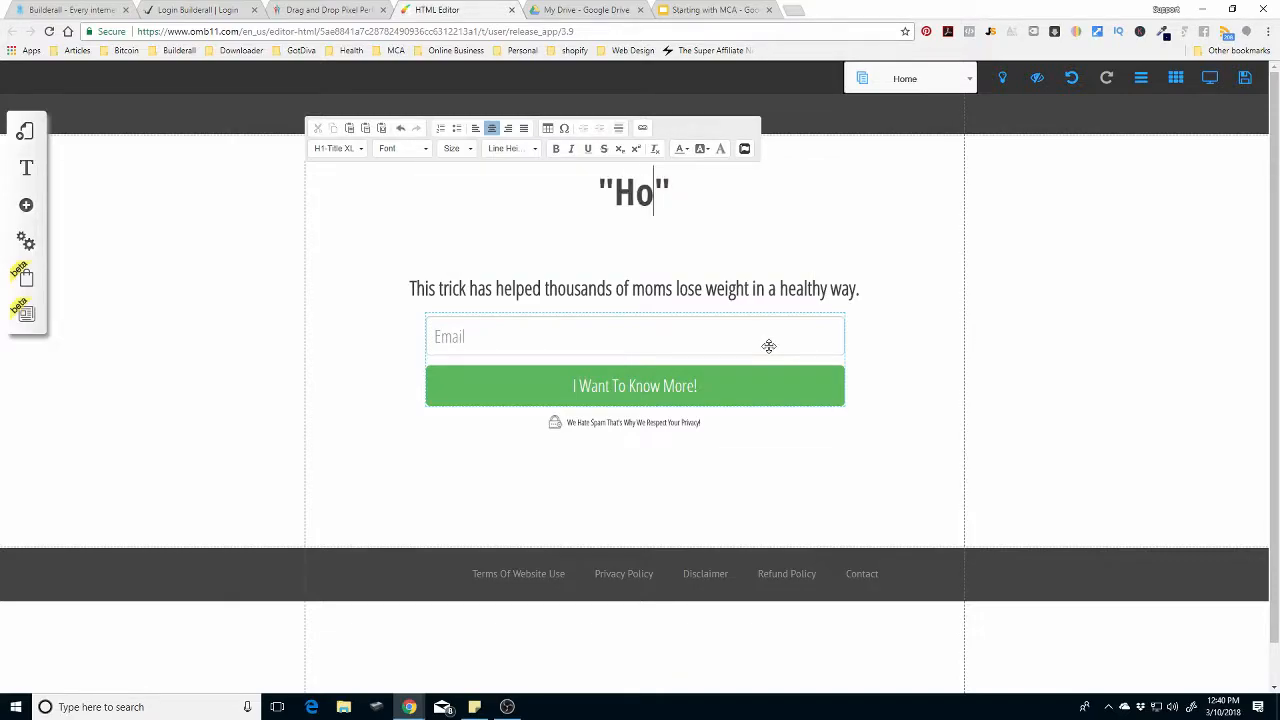
type("make a full")
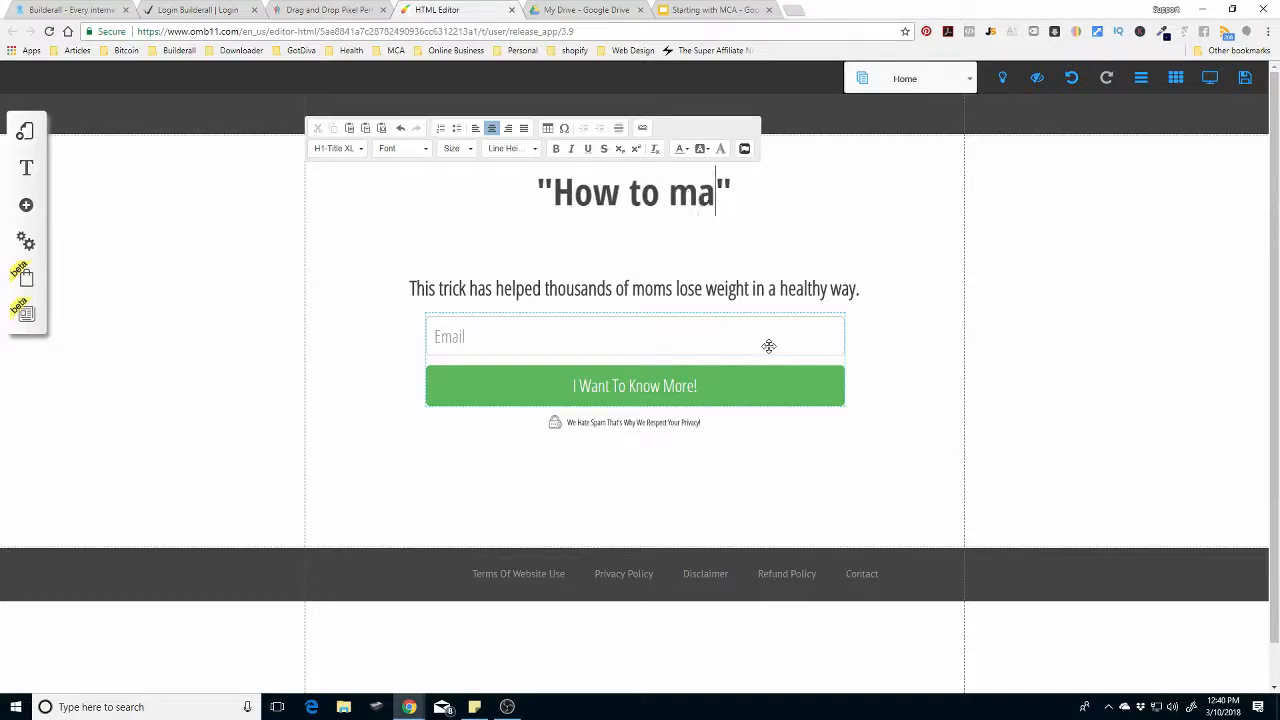
key("BackSpace")
key("BackSpace")
key("BackSpace")
key("BackSpace")
key("BackSpace")
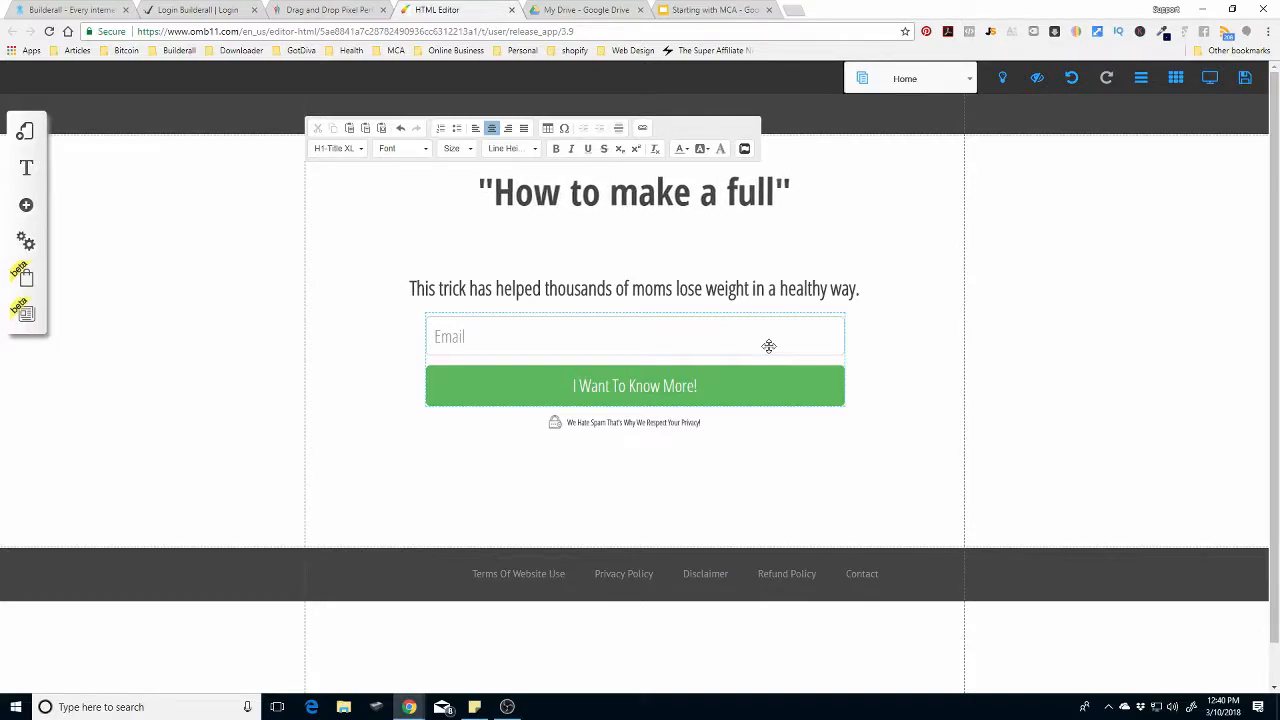
type("Full Ti")
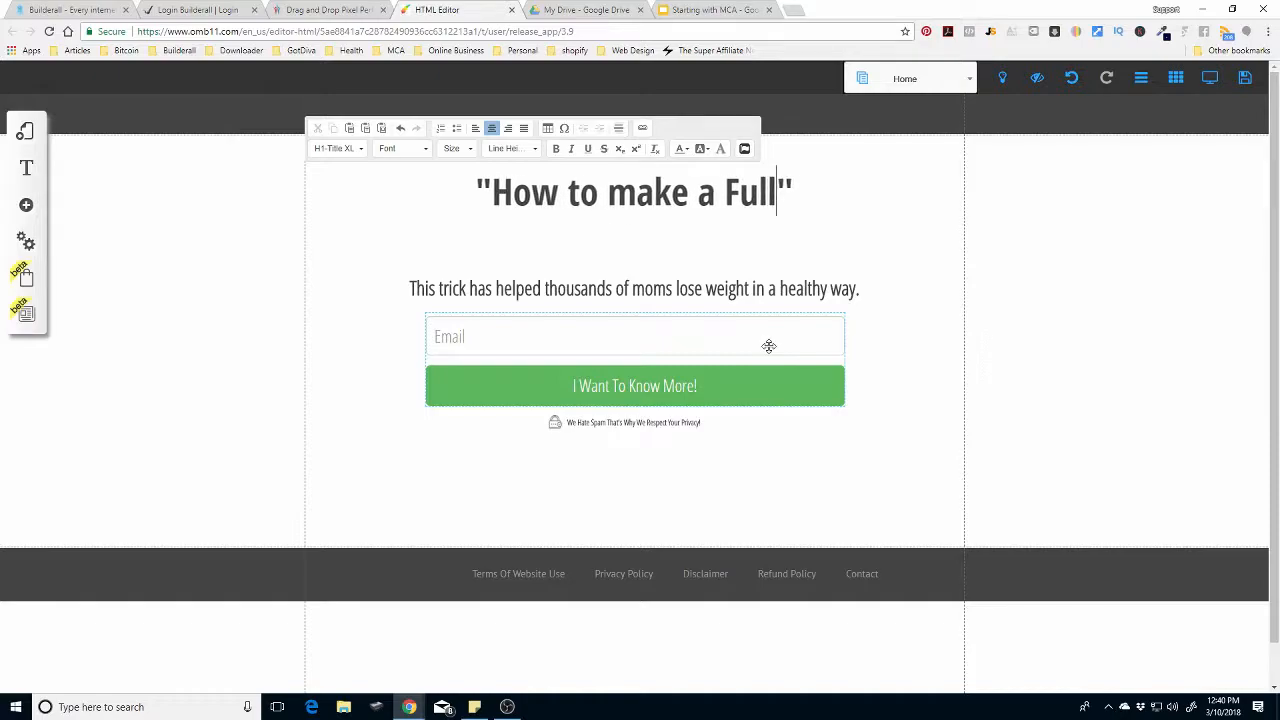
type("me Income")
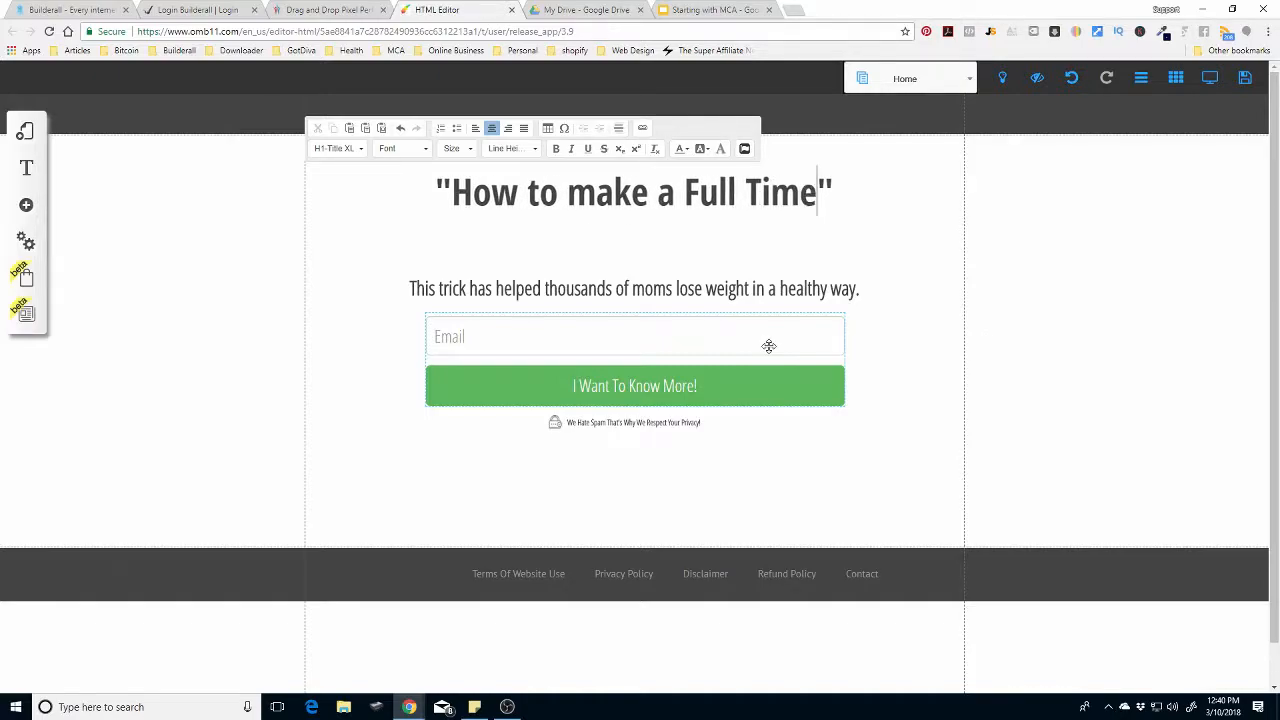
type(" Witho")
type("ut W")
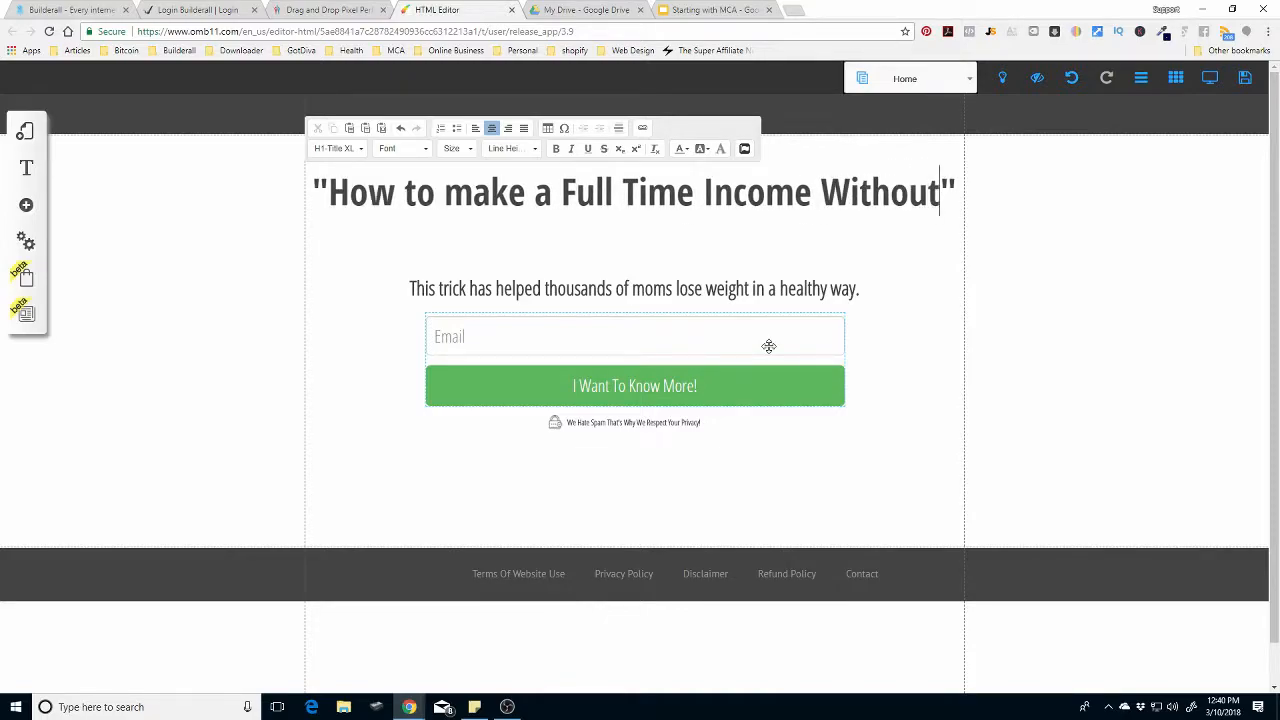
type("orking a Ful")
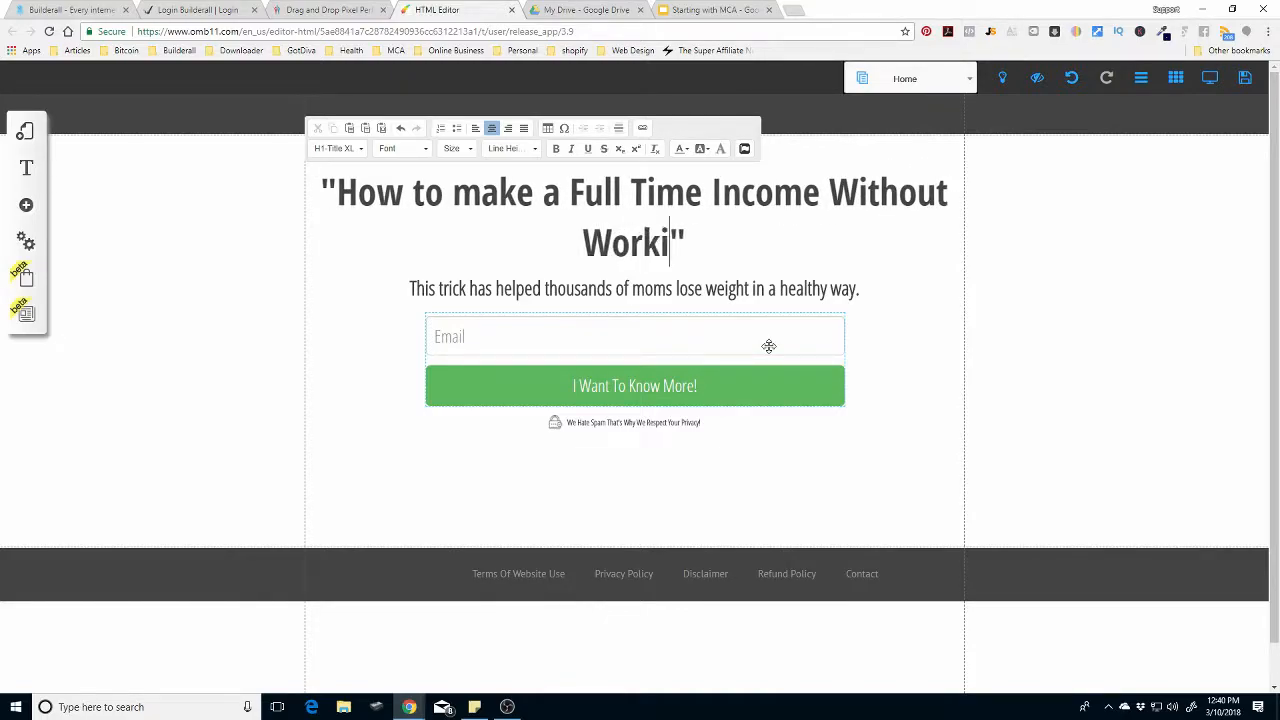
type("l Time Job")
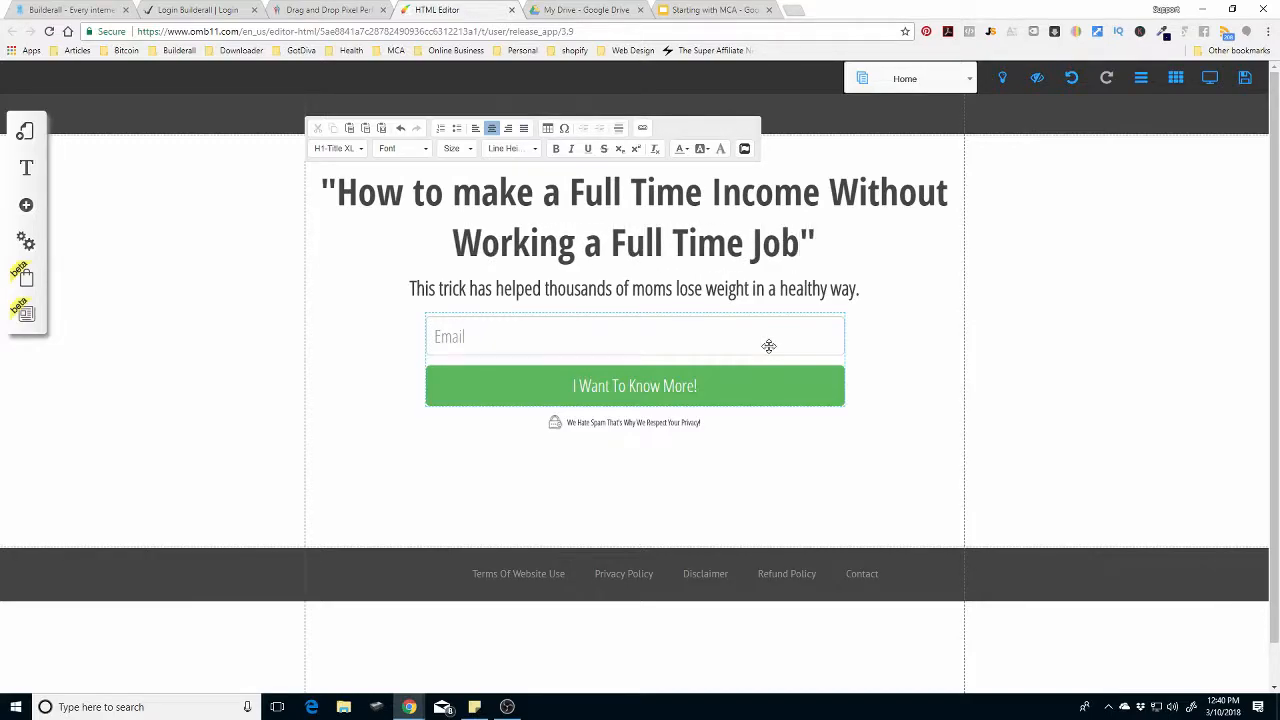
left_click(952, 224)
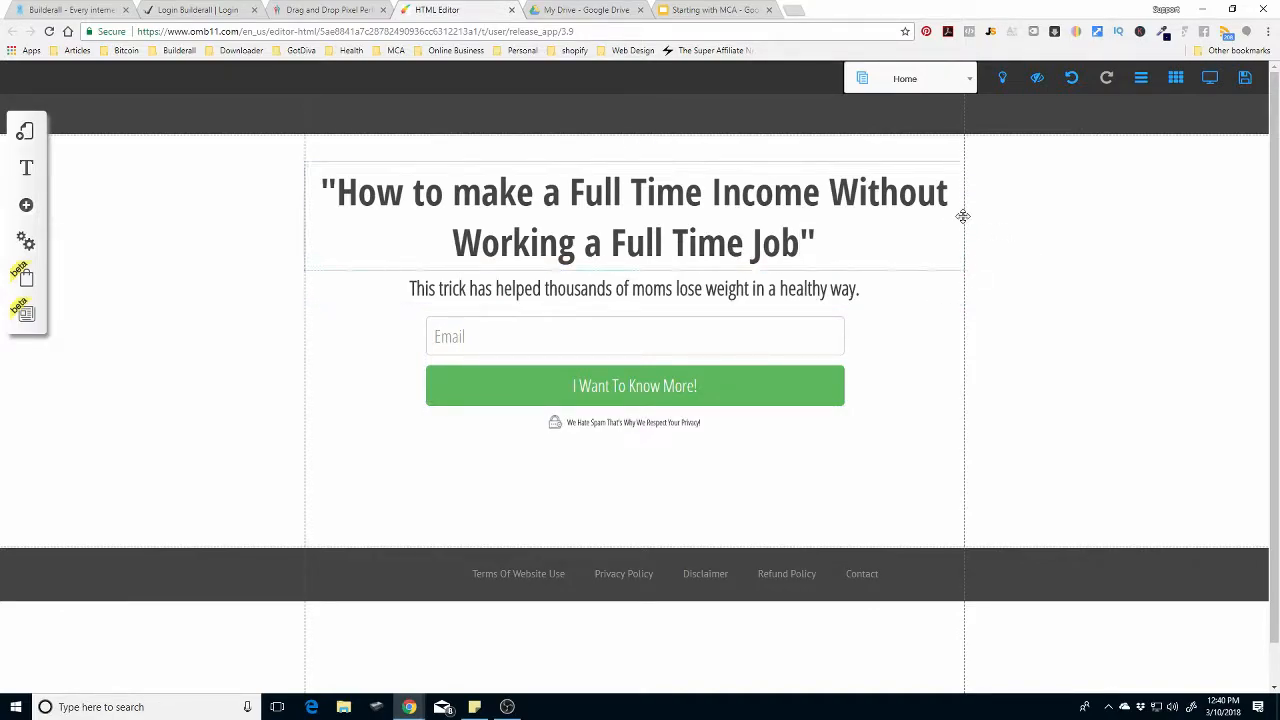
left_click_drag(962, 216, 884, 208)
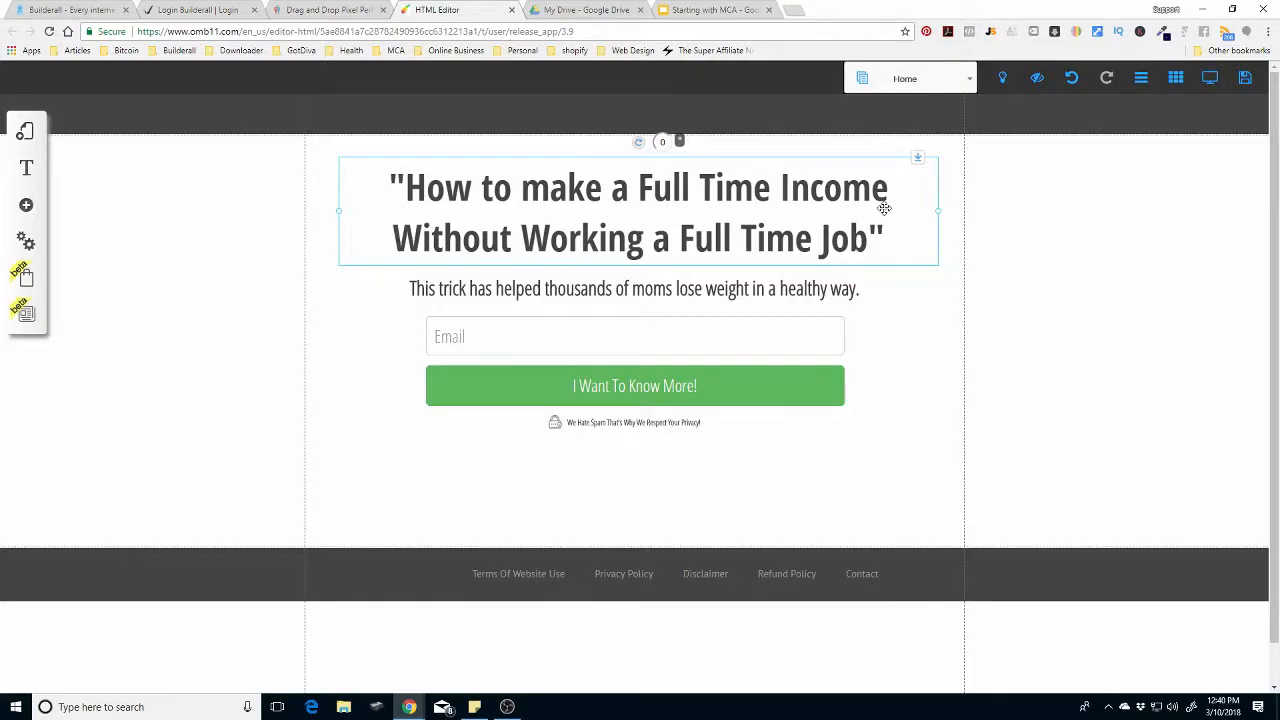
Step: Replace the subheadline above the email field with "Giving away 5 lead pages that has made me $10K Per Week"
double_click(681, 290)
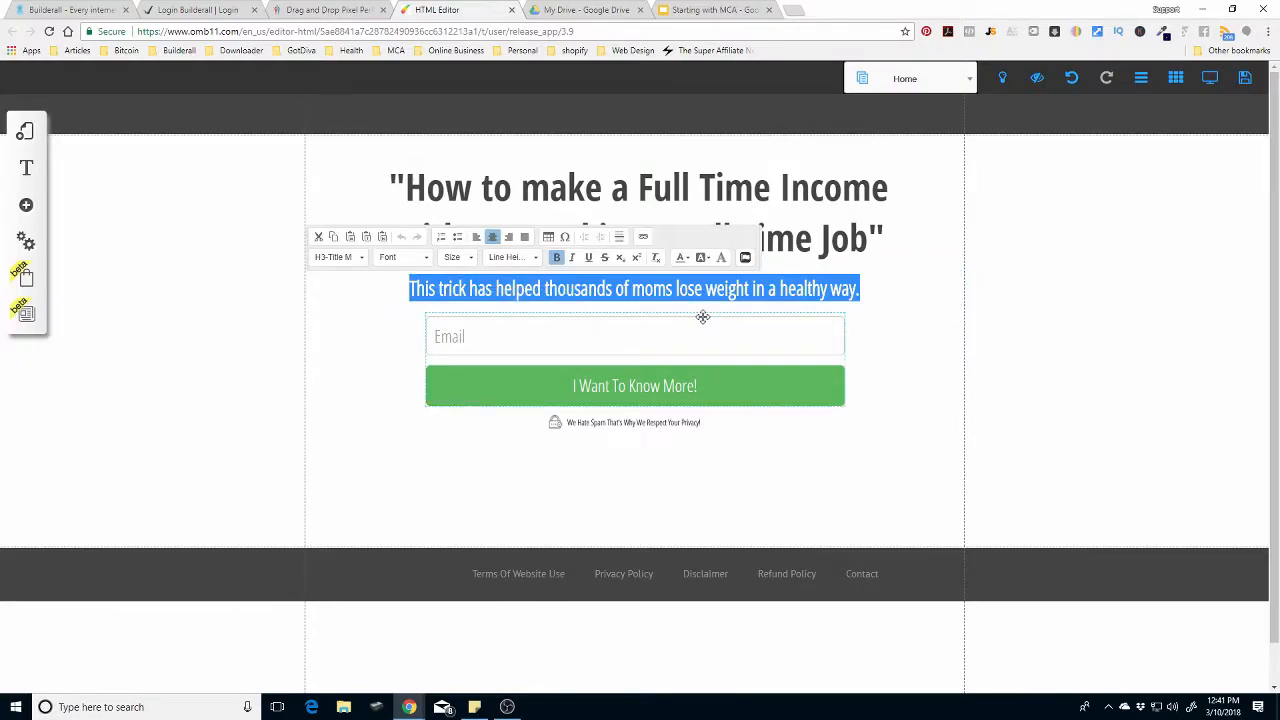
type("Giving a wa")
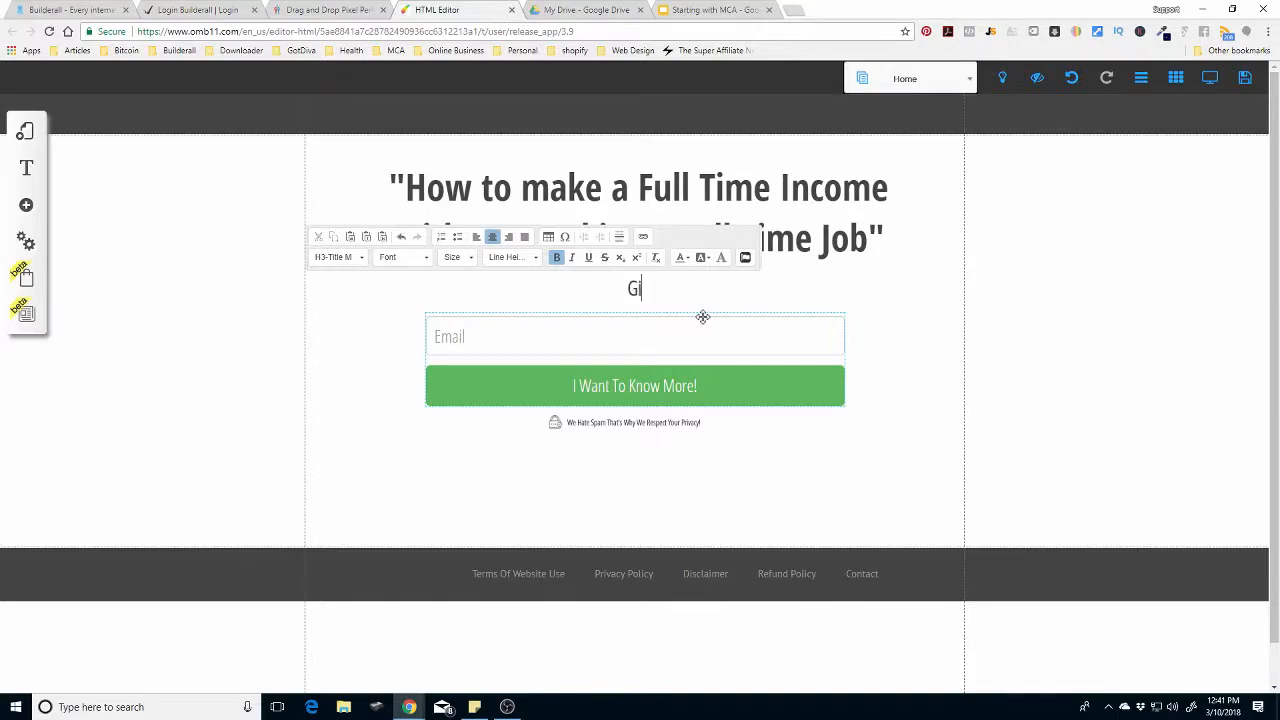
key("BackSpace")
key("BackSpace")
type("a")
key("BackSpace")
type("way 5")
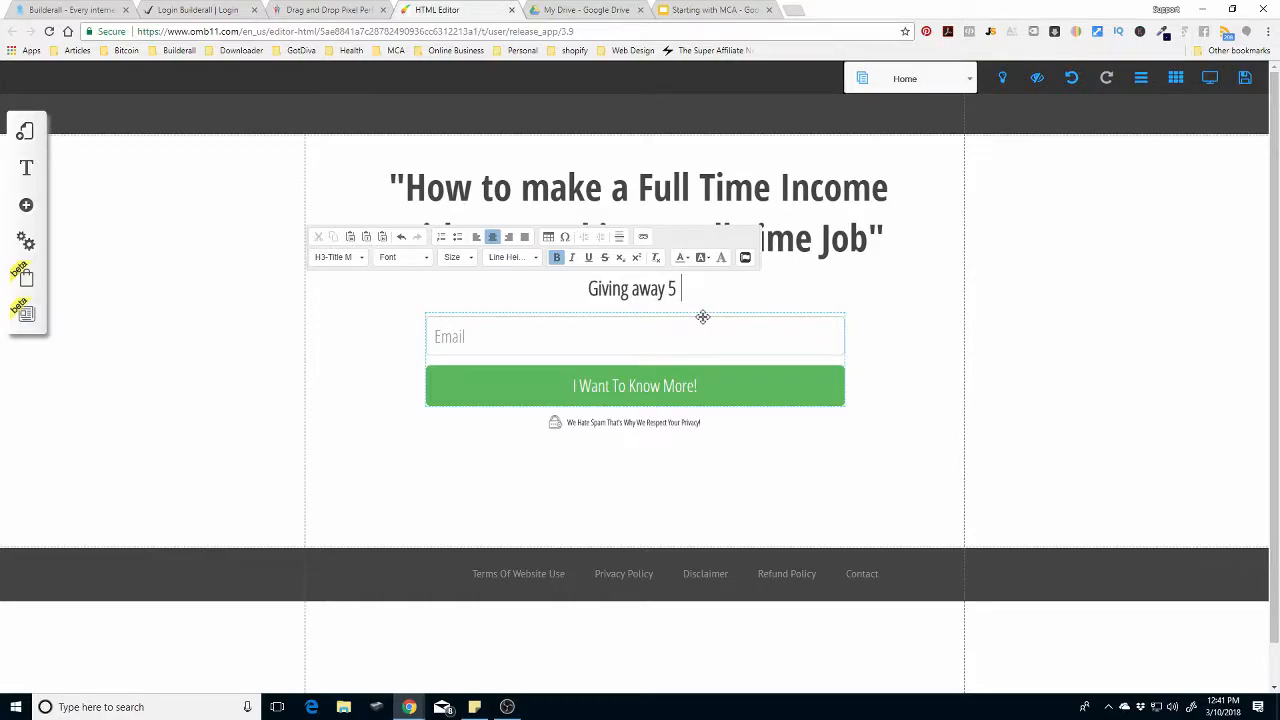
type(" lead")
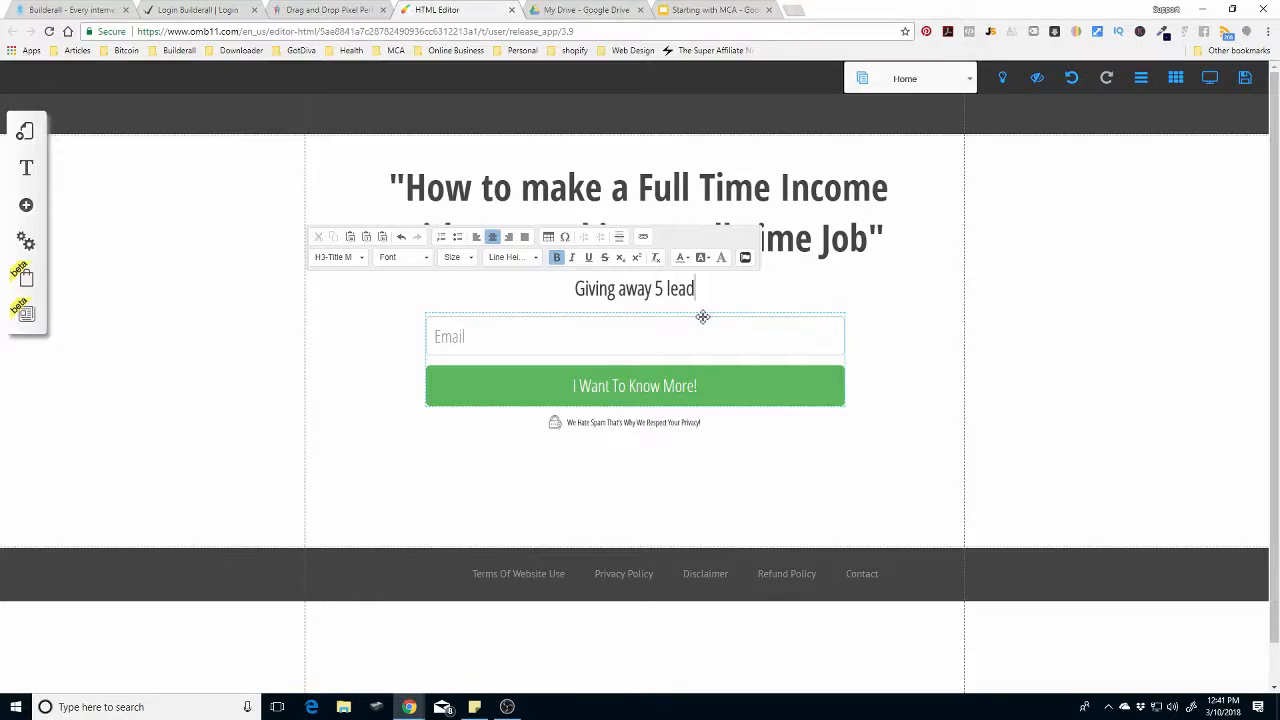
type(" pages that ")
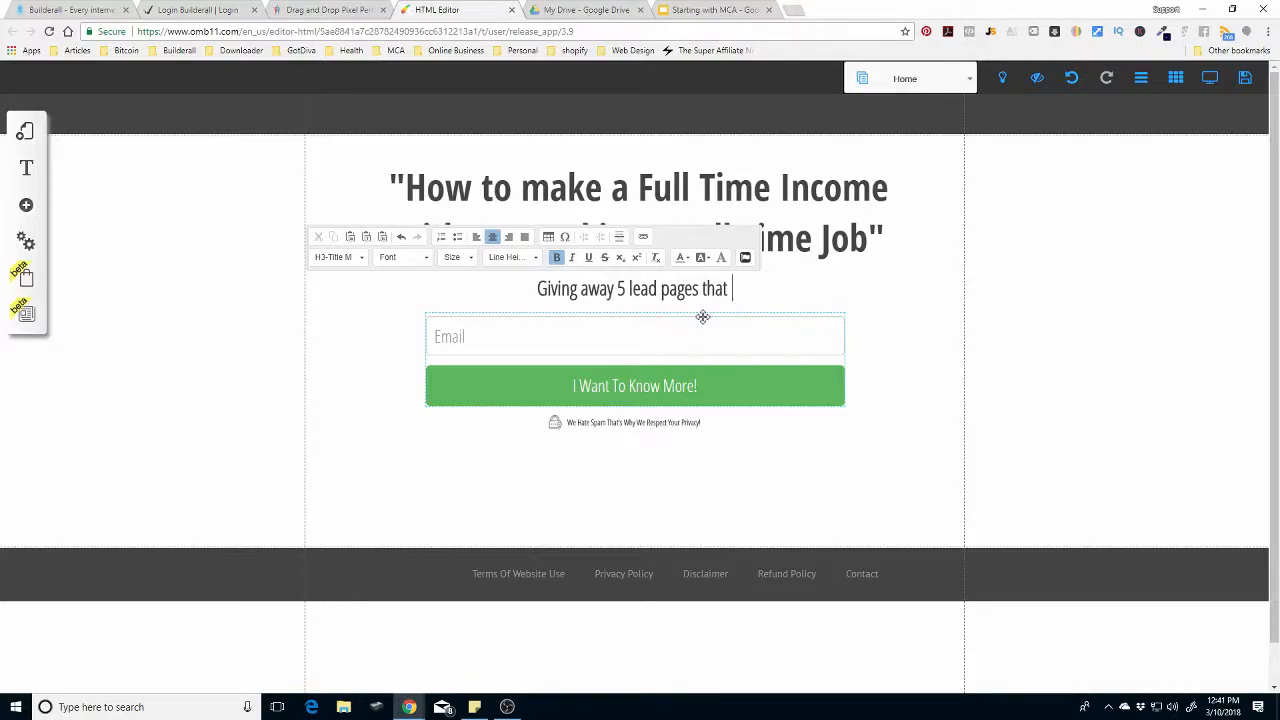
type("has ma")
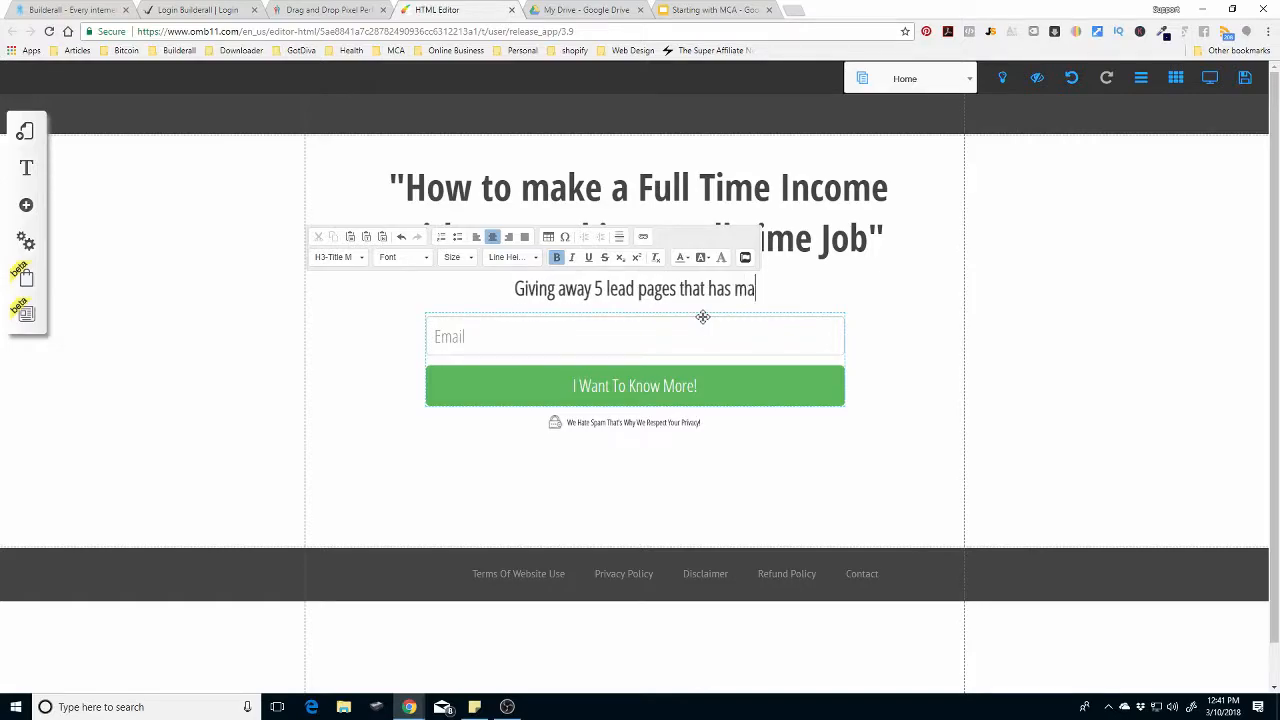
type("de me $")
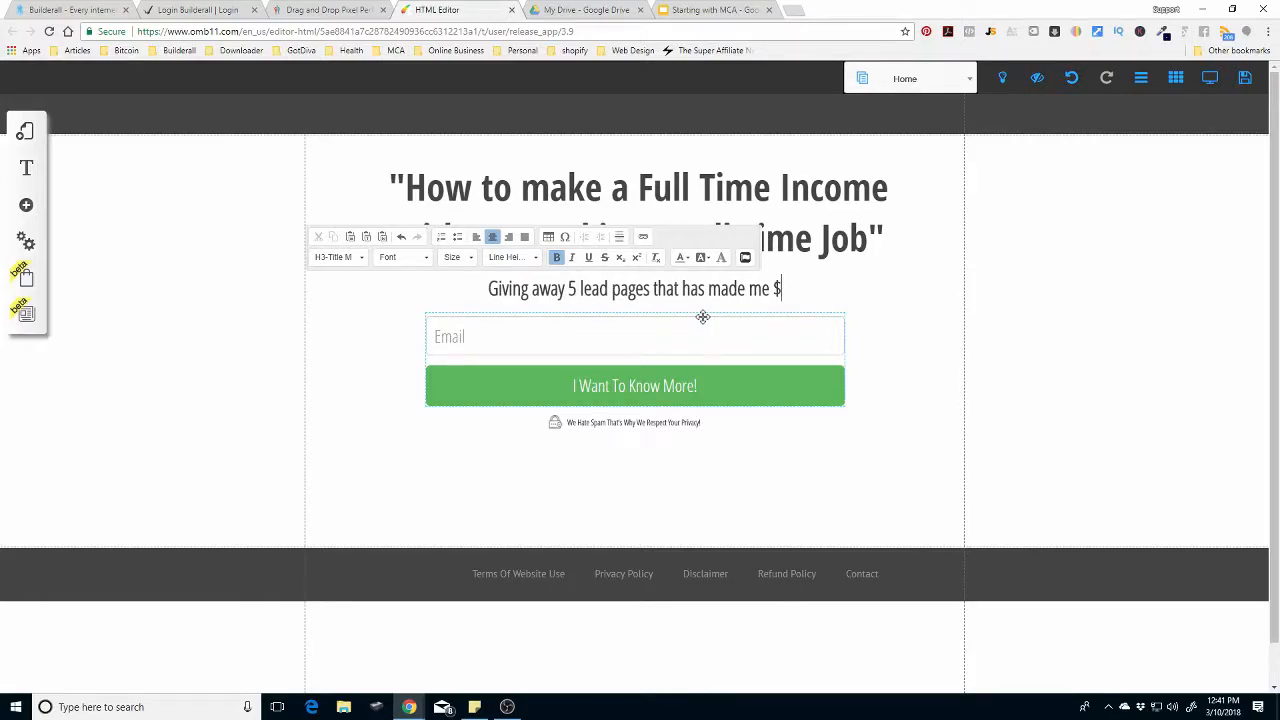
type("10K")
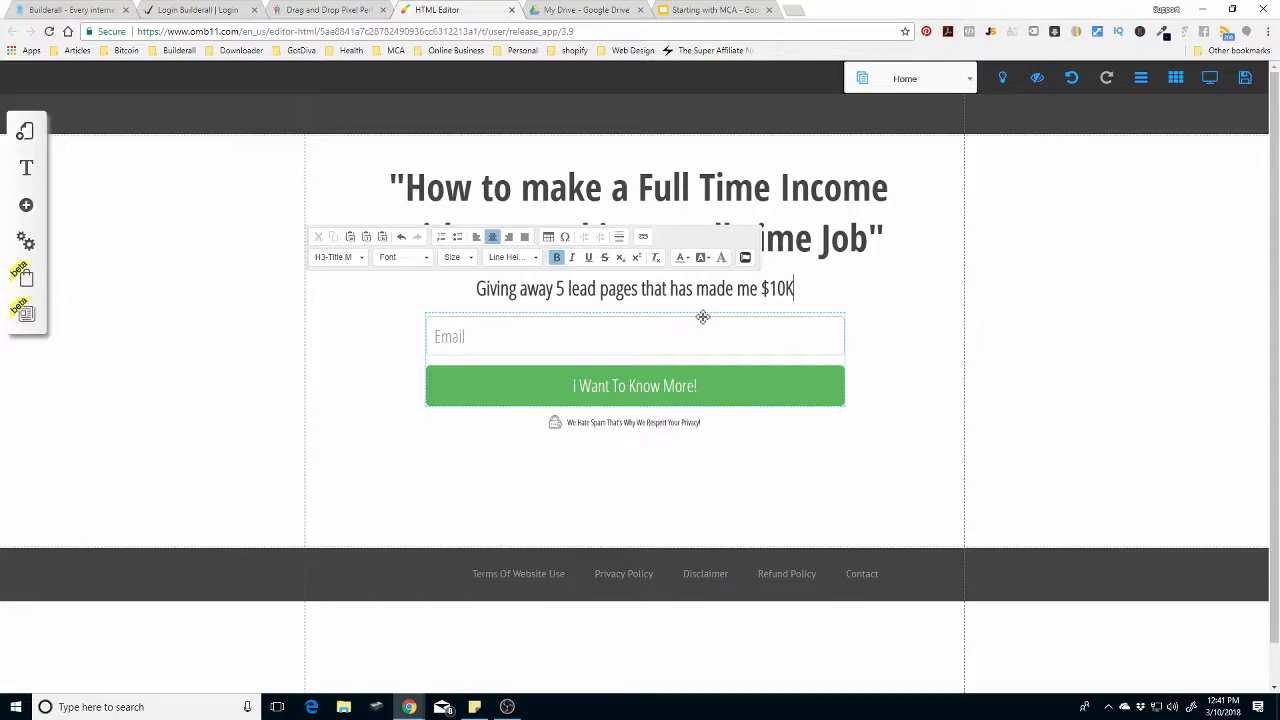
type(" Per Week")
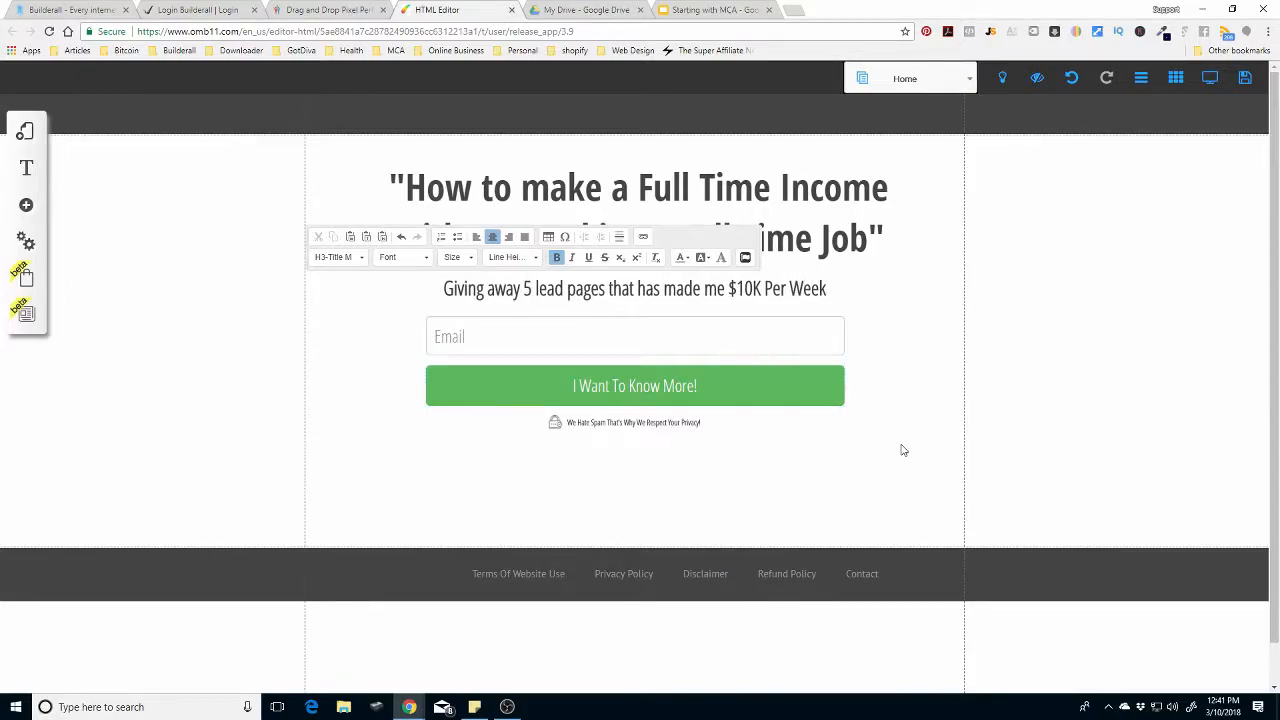
left_click(877, 480)
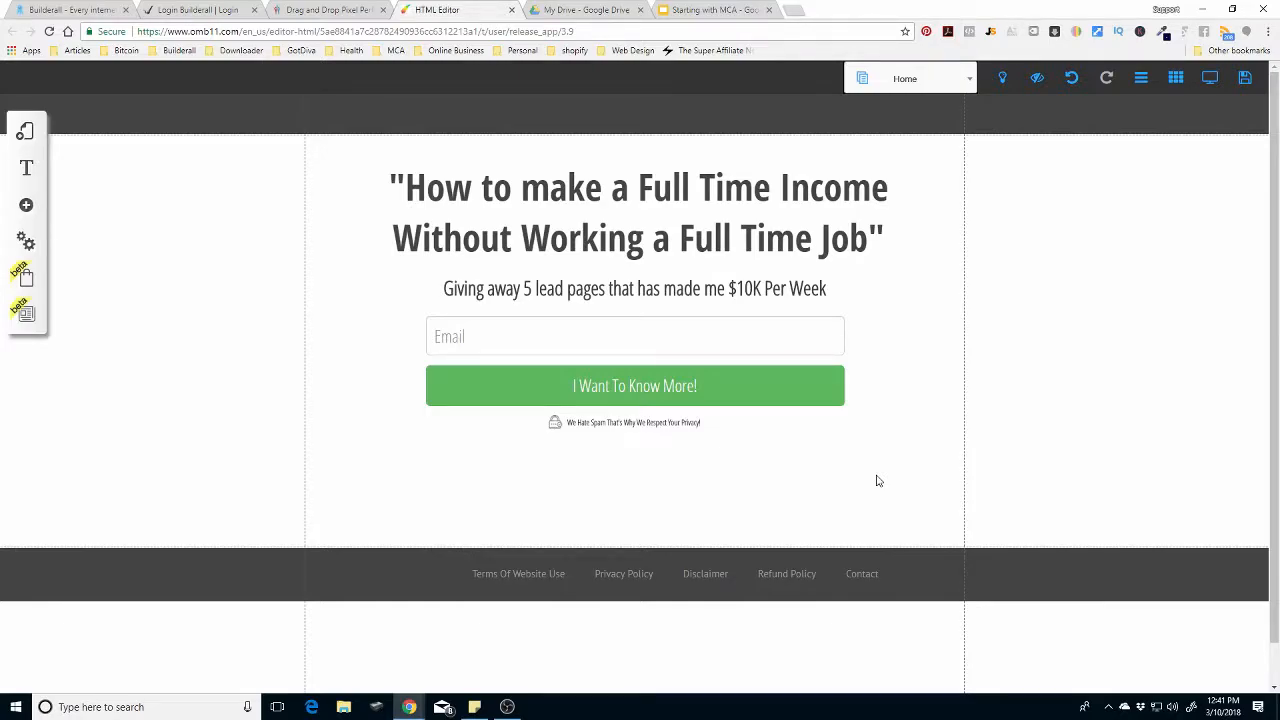
Step: Correct the word "has" to "have" in the subheadline
double_click(657, 288)
left_click(659, 290)
key("BackSpace")
type("ve")
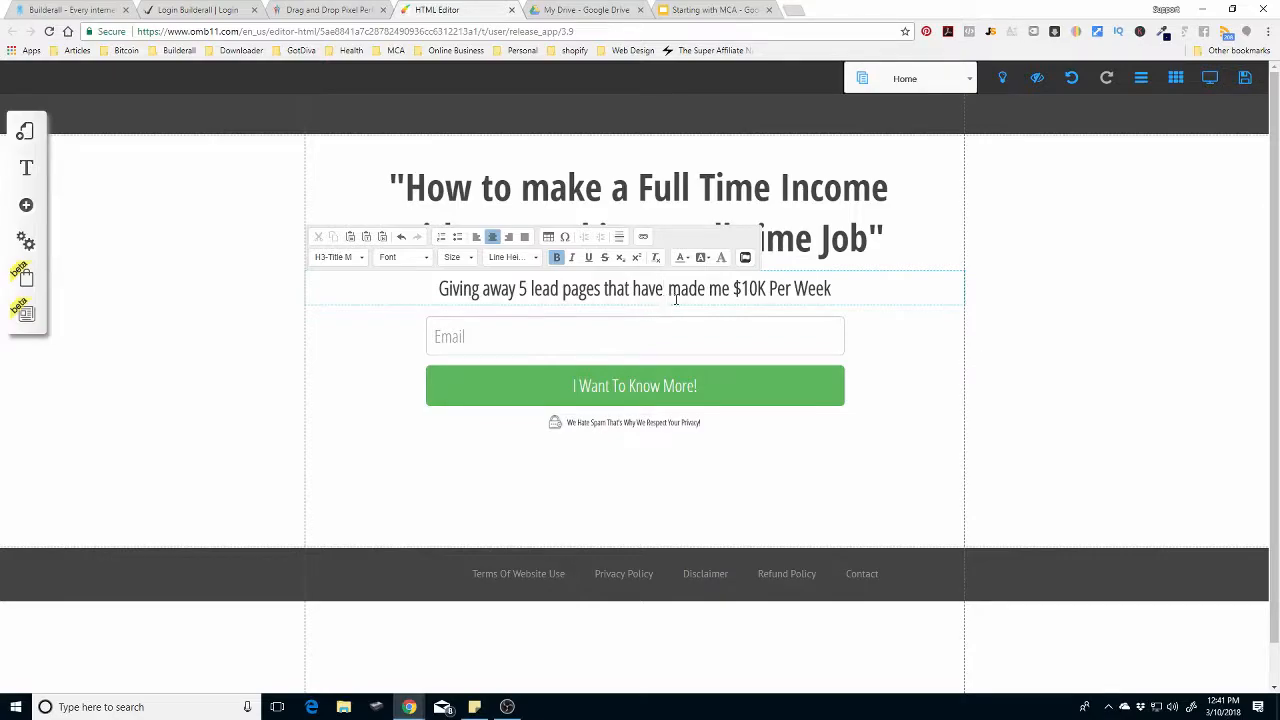
Step: Replace the subheadline above the email field with "Real work but Real Easy, up to $2K Per Month"
left_click(831, 288)
left_click_drag(831, 288, 409, 277)
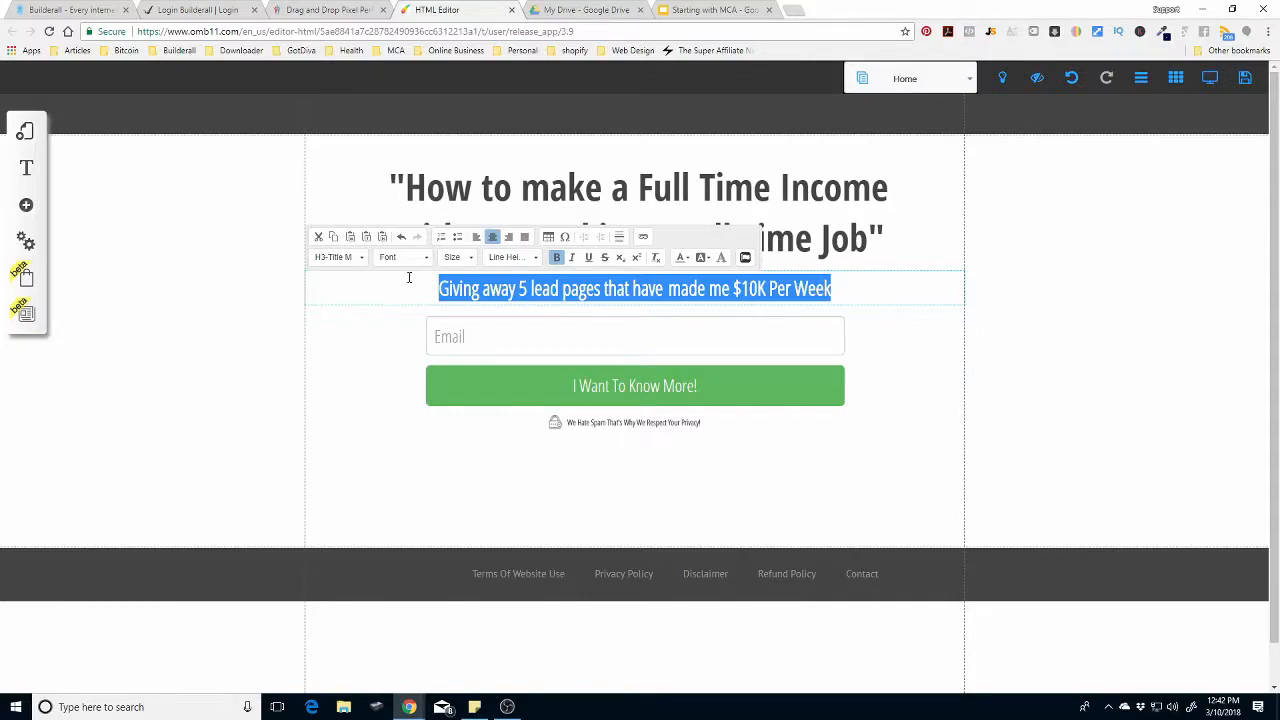
type("Trea")
key("BackSpace")
key("BackSpace")
key("BackSpace")
key("BackSpace")
type("Real work but Real Easy")
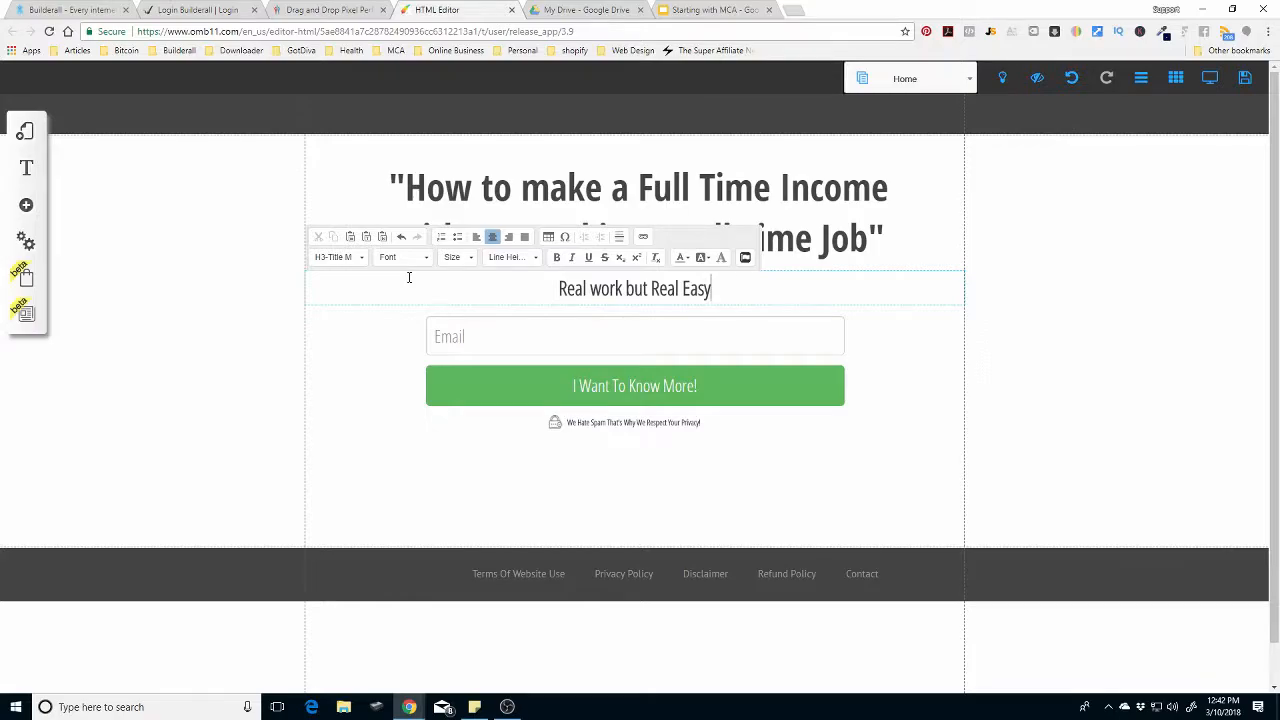
type(", ")
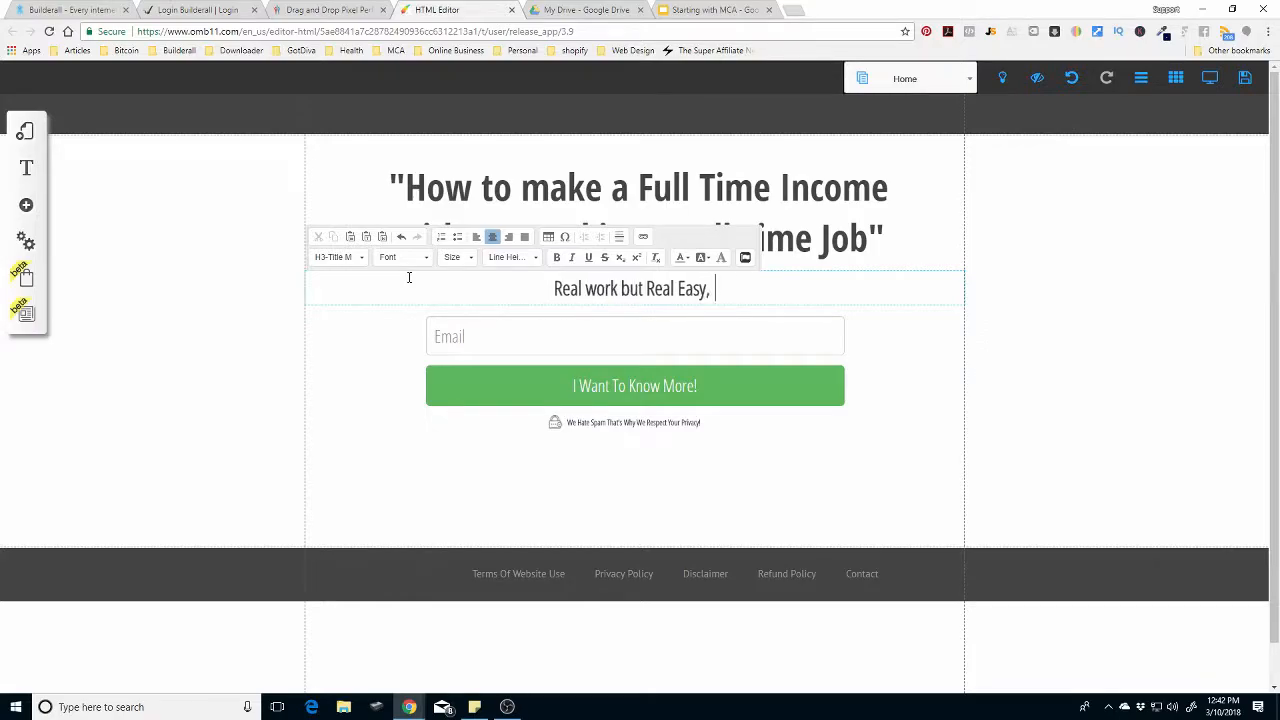
type("up to ")
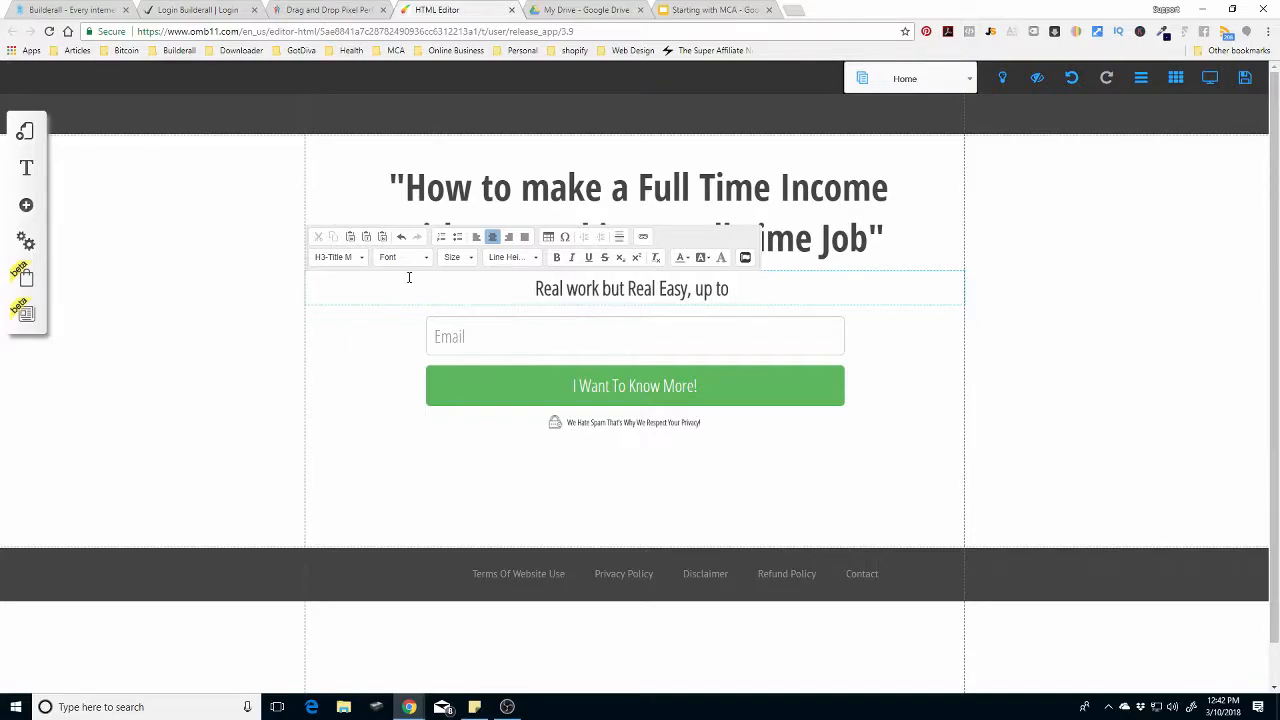
type("$2K Per Month")
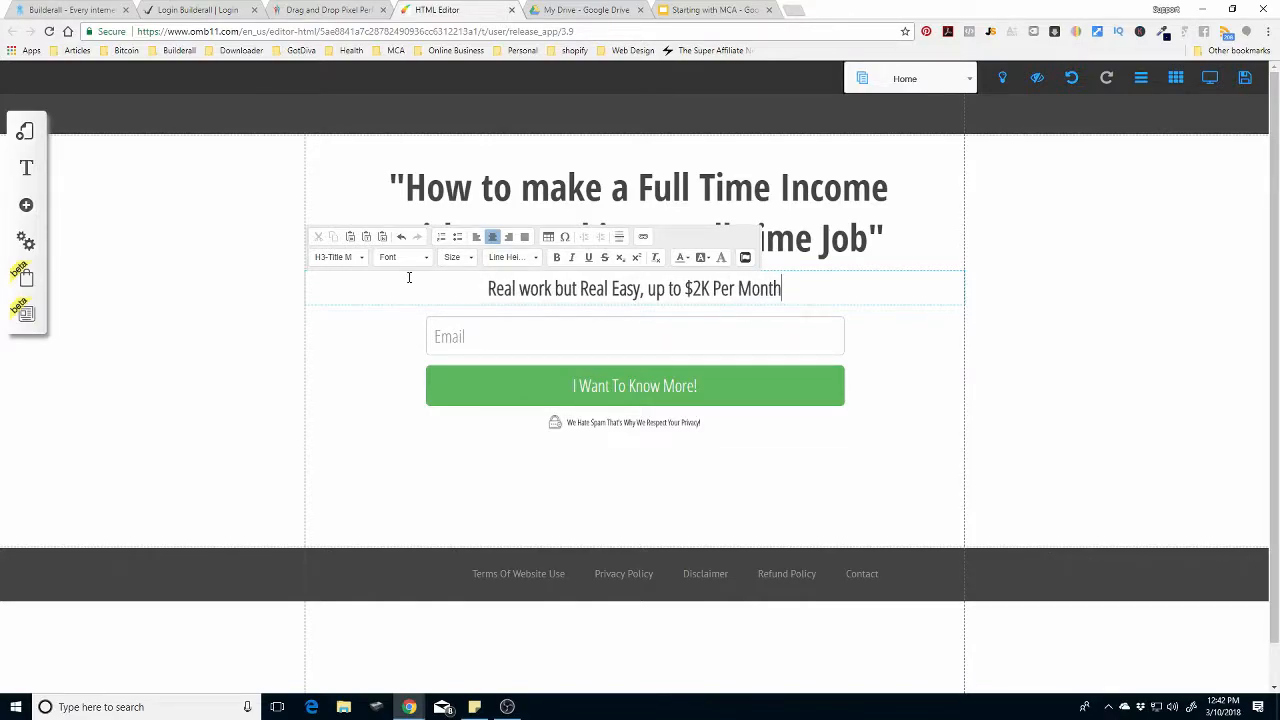
left_click(892, 244)
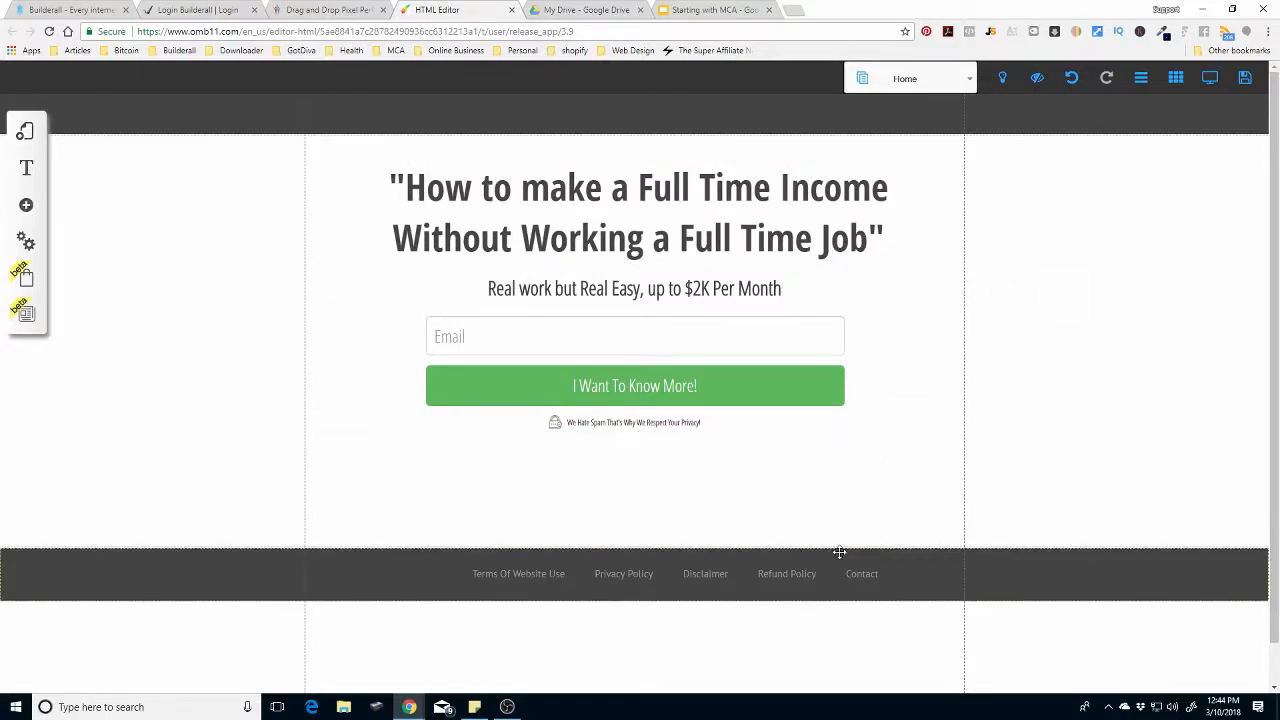
Step: Move the footer bar down, and shift the email form and its privacy notice lower beneath the subheadline
left_click_drag(943, 557, 938, 648)
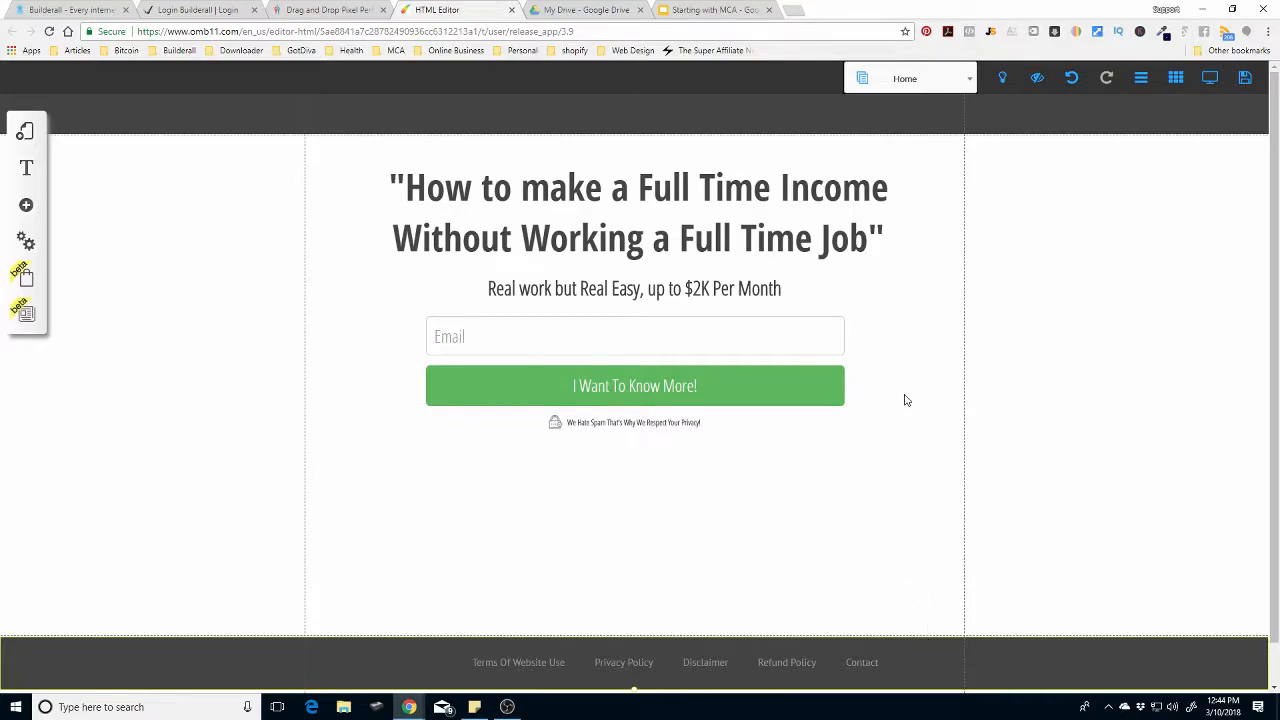
left_click_drag(720, 357, 674, 421)
left_click(722, 421)
left_click_drag(943, 414, 931, 503)
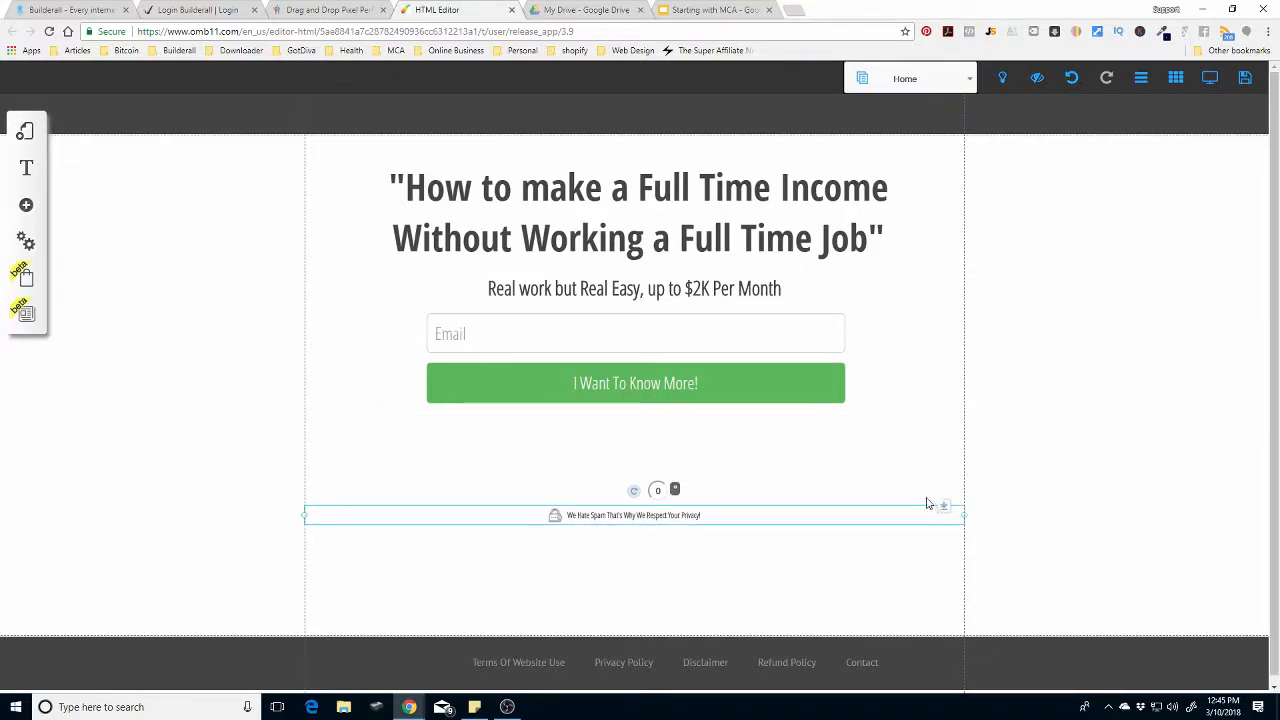
left_click_drag(726, 354, 734, 400)
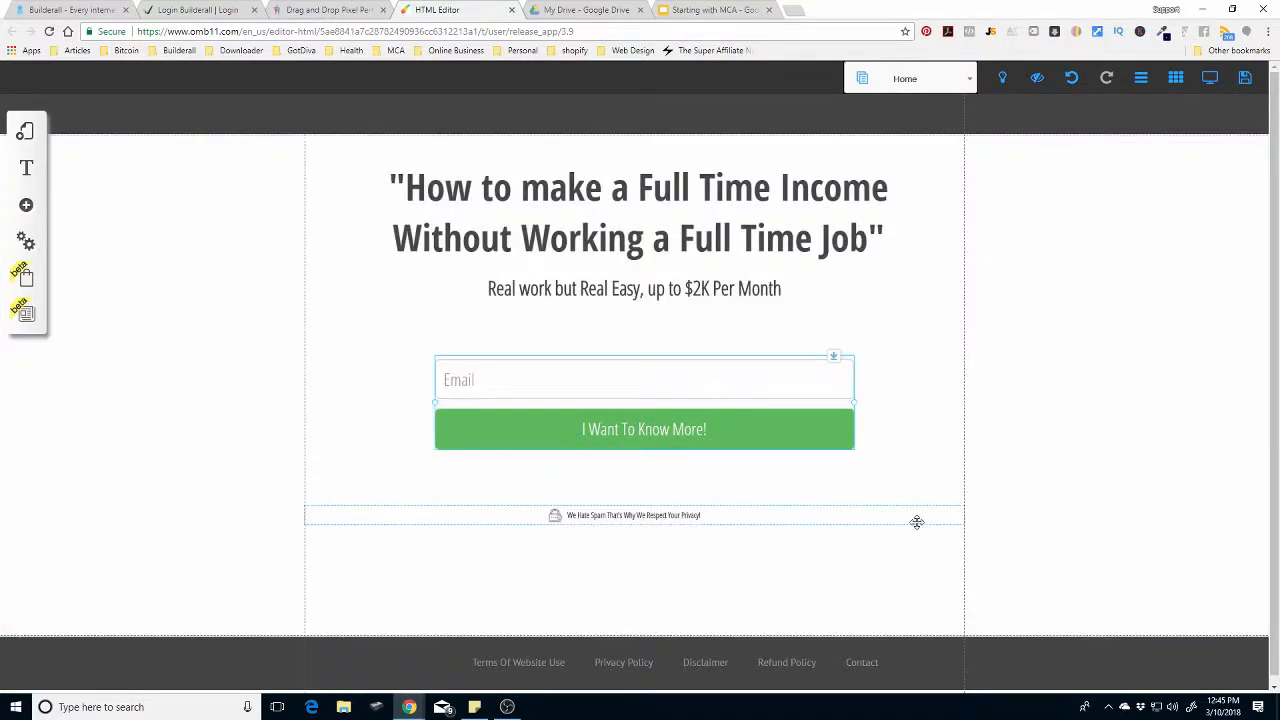
left_click_drag(943, 503, 946, 463)
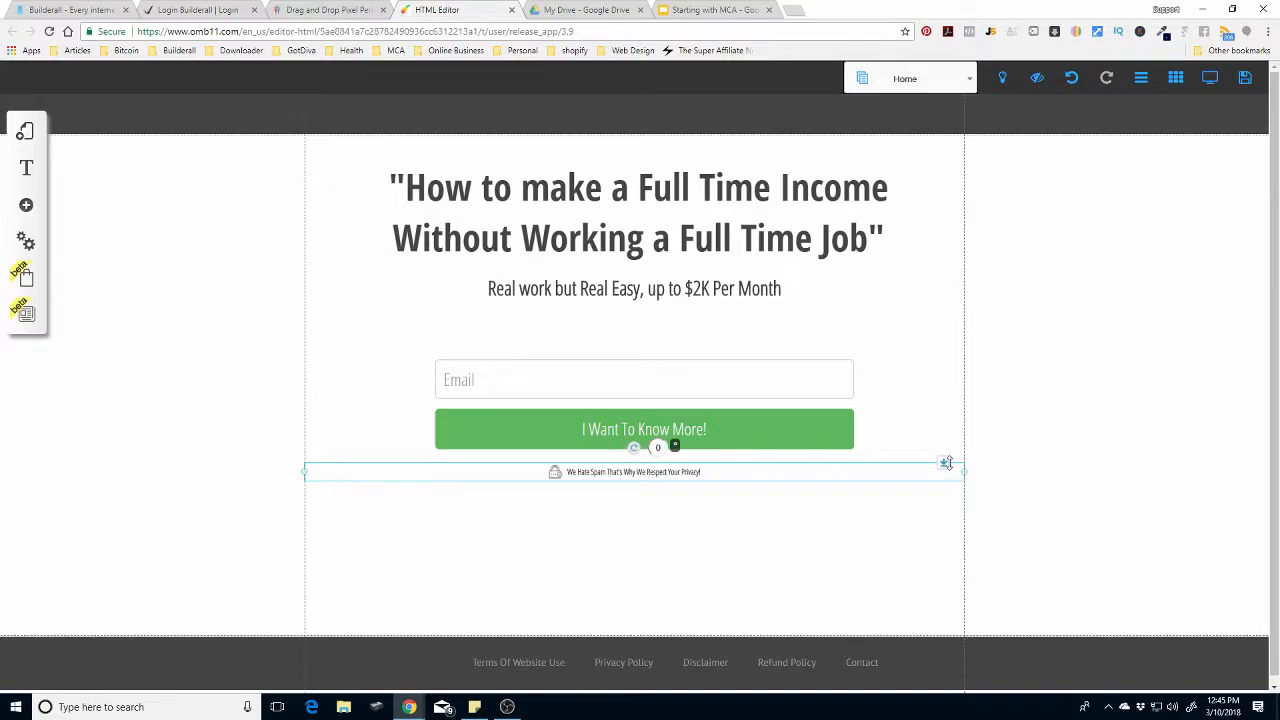
Step: Replace the subheadline text above the email form with "Hurry time is limited"
left_click(971, 84)
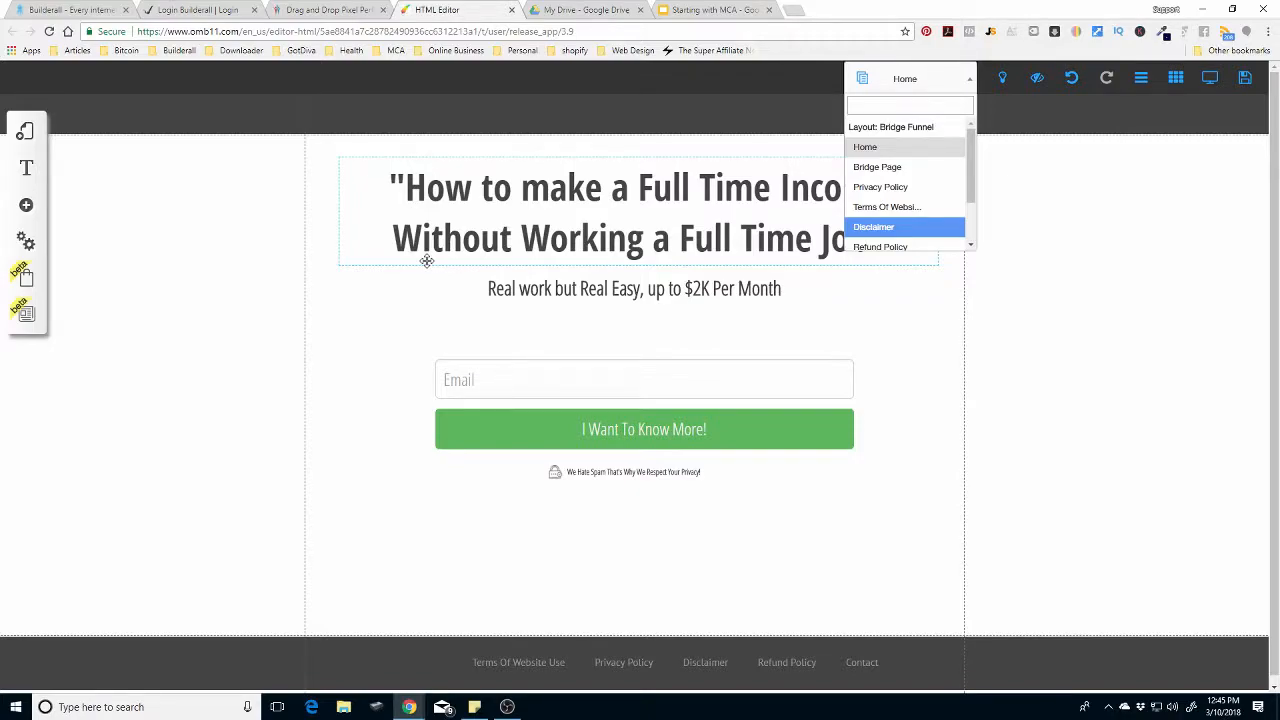
left_click(577, 234)
double_click(592, 290)
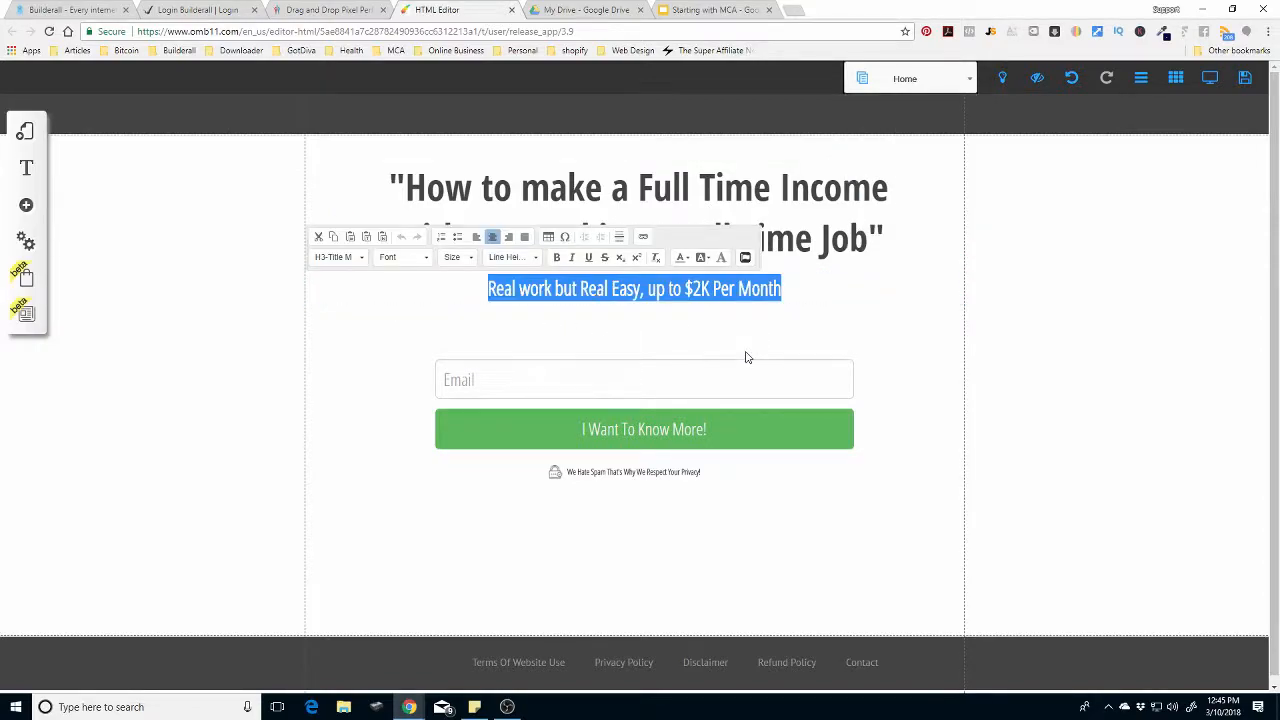
type("Hurry ti")
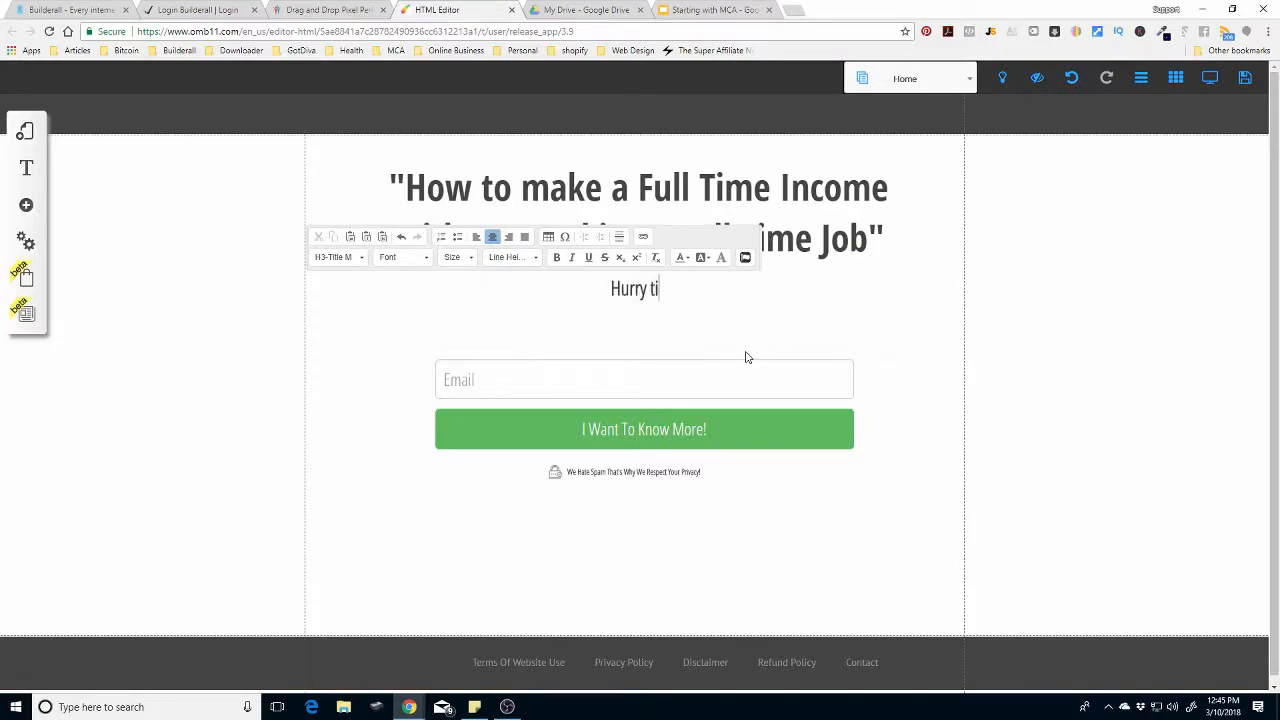
type("me is limite")
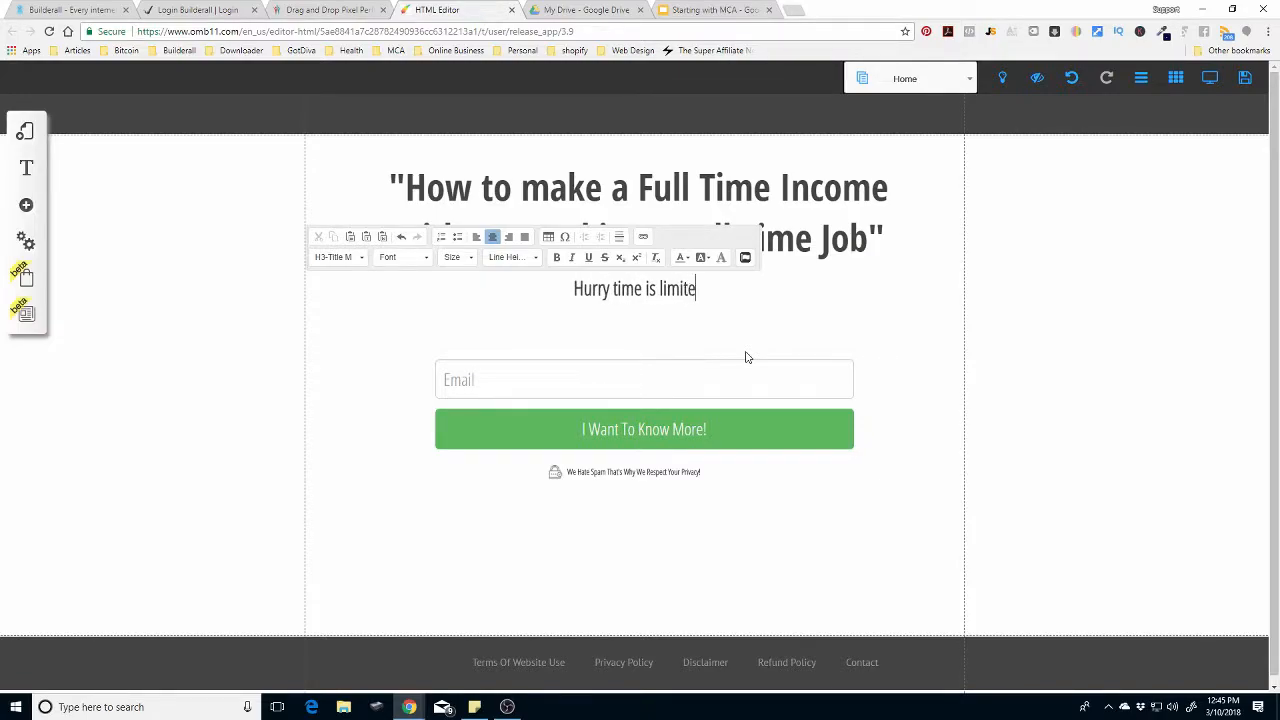
type("d to ")
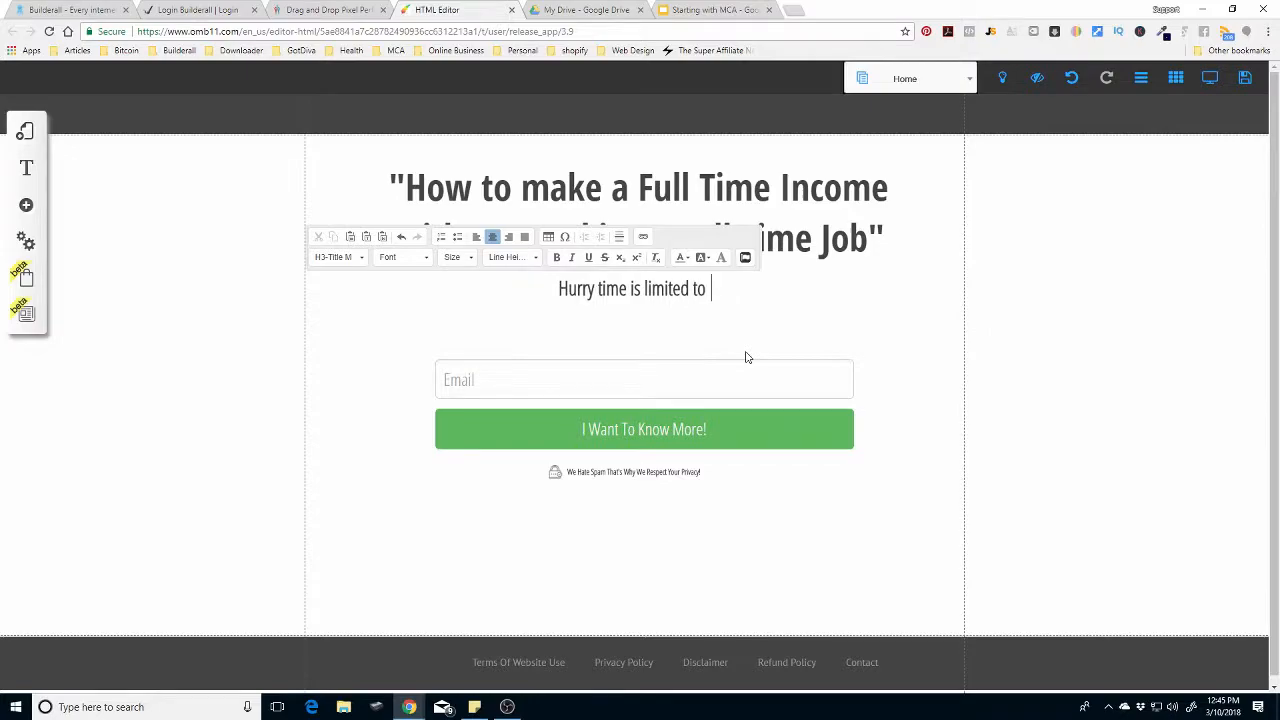
type("5 more")
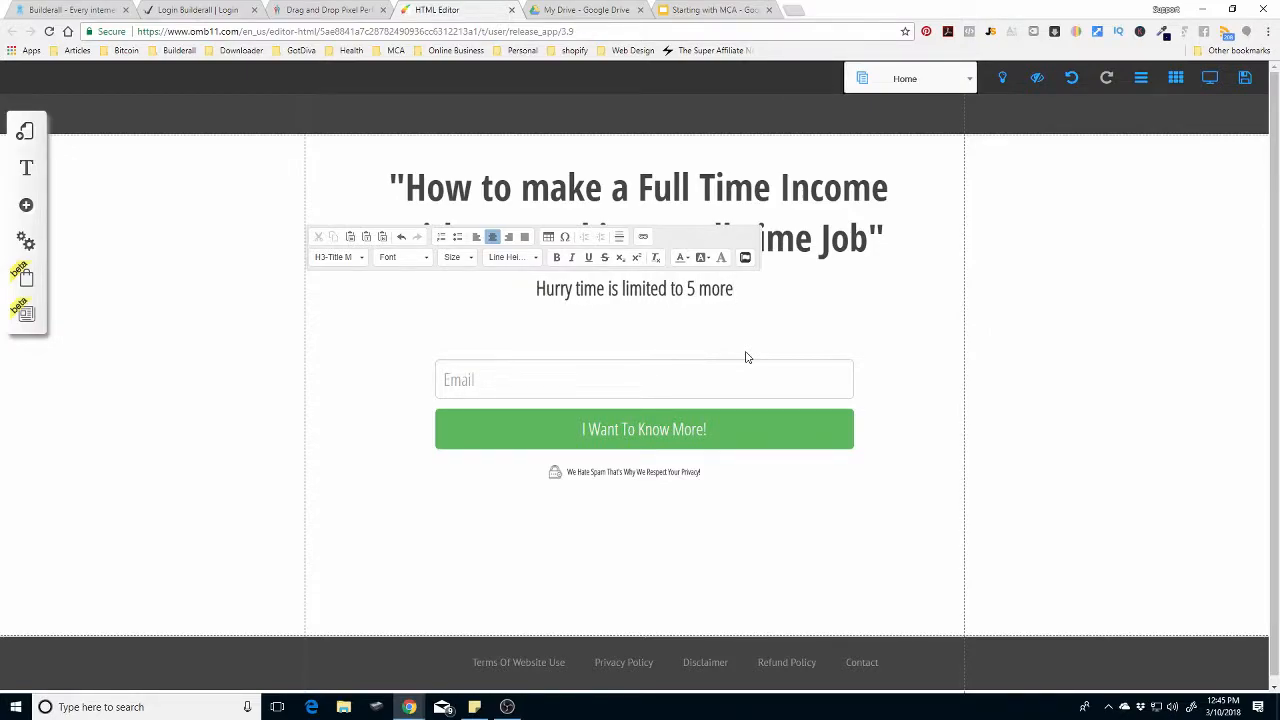
key("BackSpace")
key("BackSpace")
key("BackSpace")
key("BackSpace")
key("BackSpace")
key("BackSpace")
key("BackSpace")
key("BackSpace")
key("BackSpace")
key("BackSpace")
key("BackSpace")
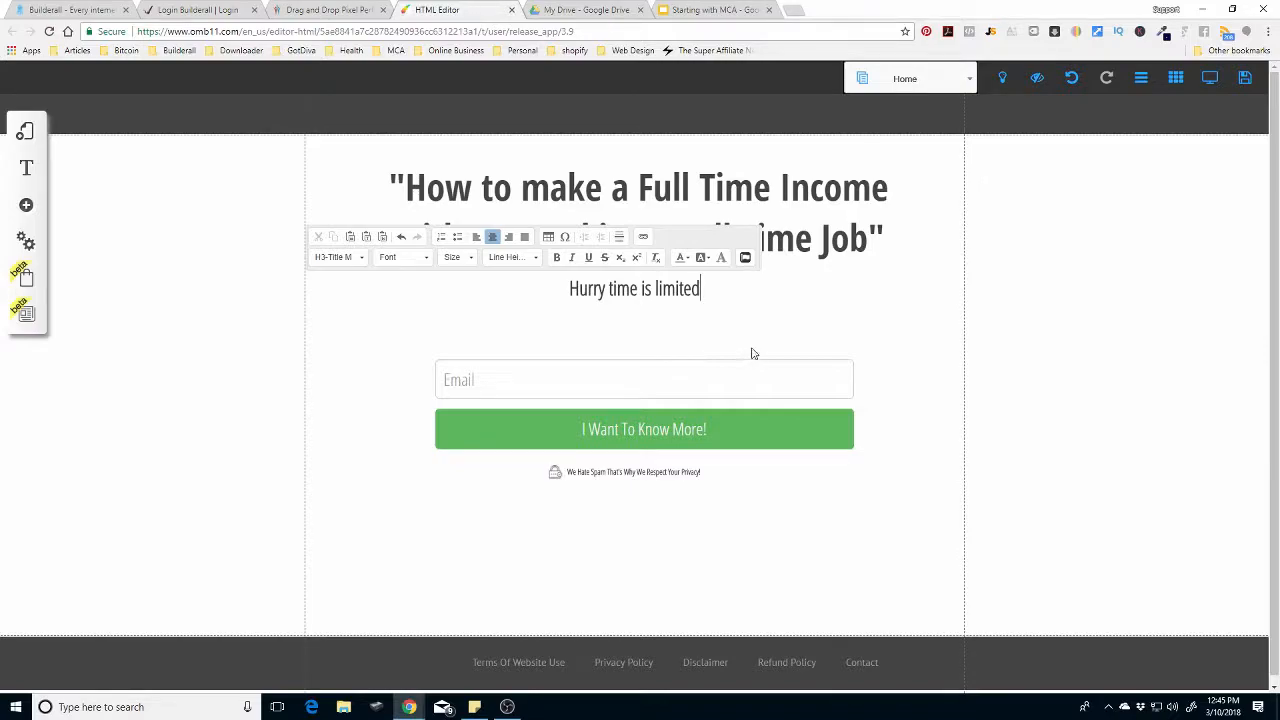
Step: Color the "Hurry time is limited" subheadline red using a custom text color
left_click_drag(704, 289, 567, 292)
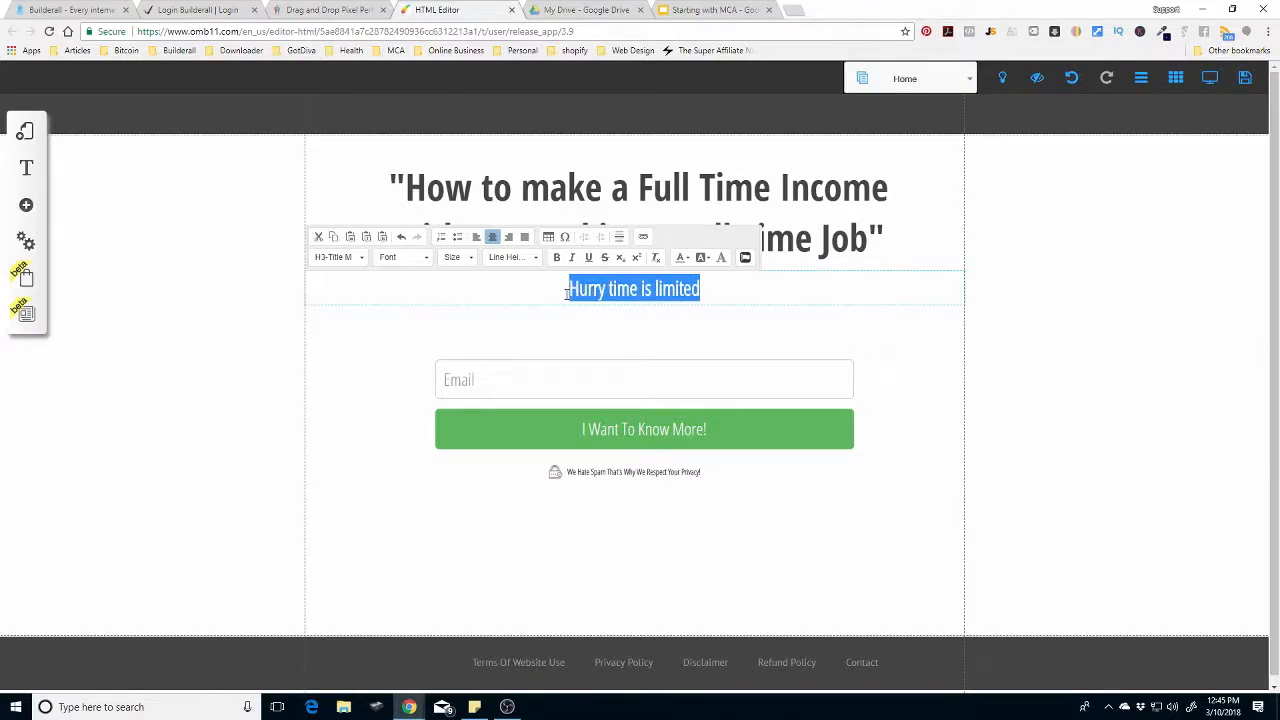
left_click(683, 258)
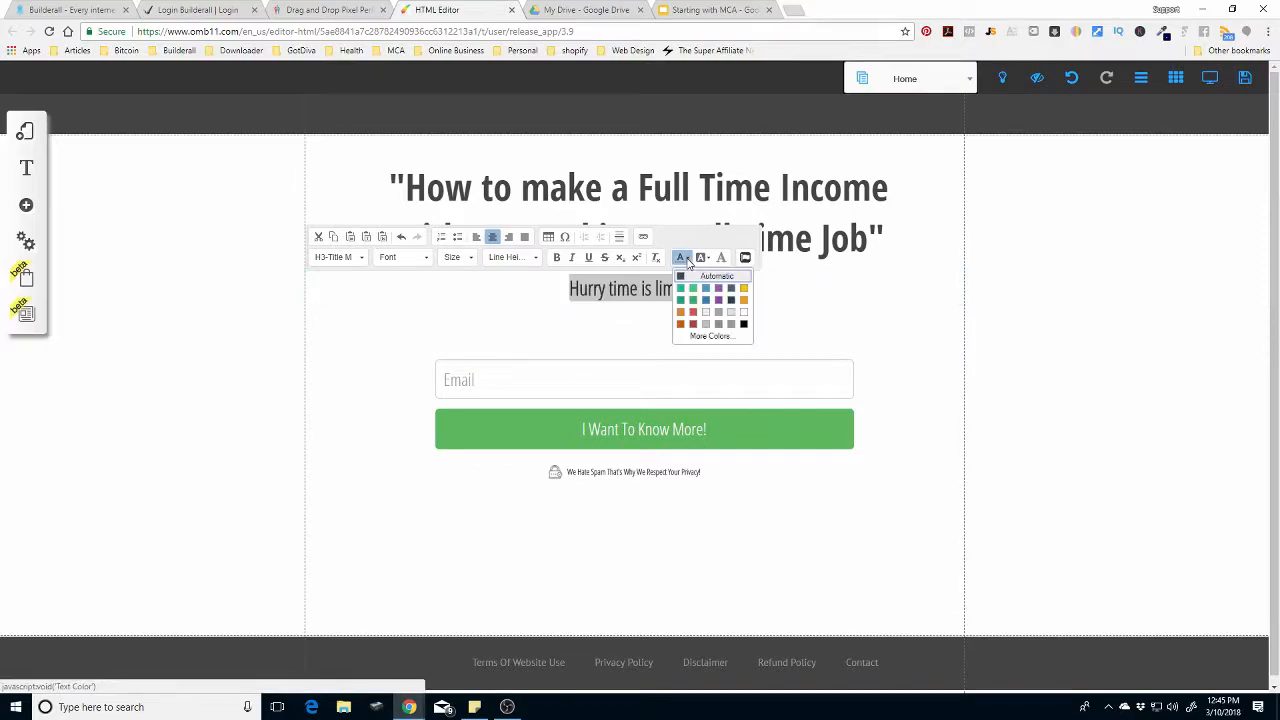
left_click(710, 336)
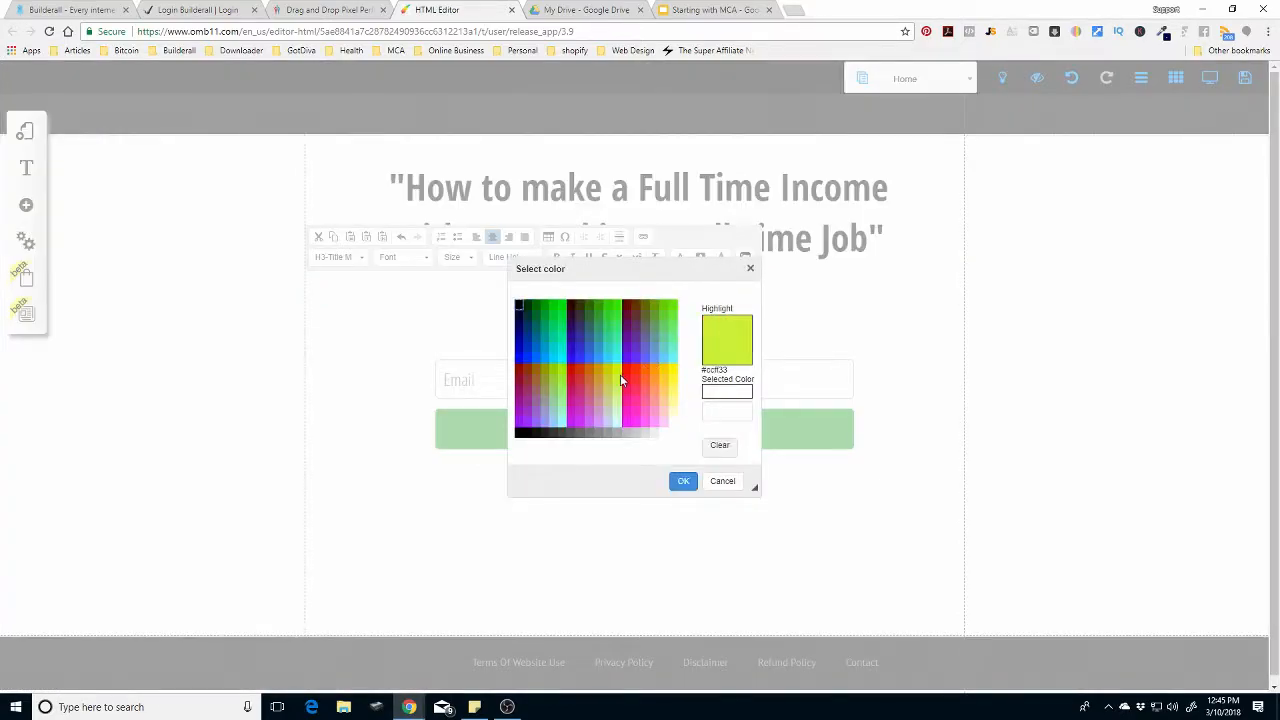
left_click(627, 372)
left_click(684, 481)
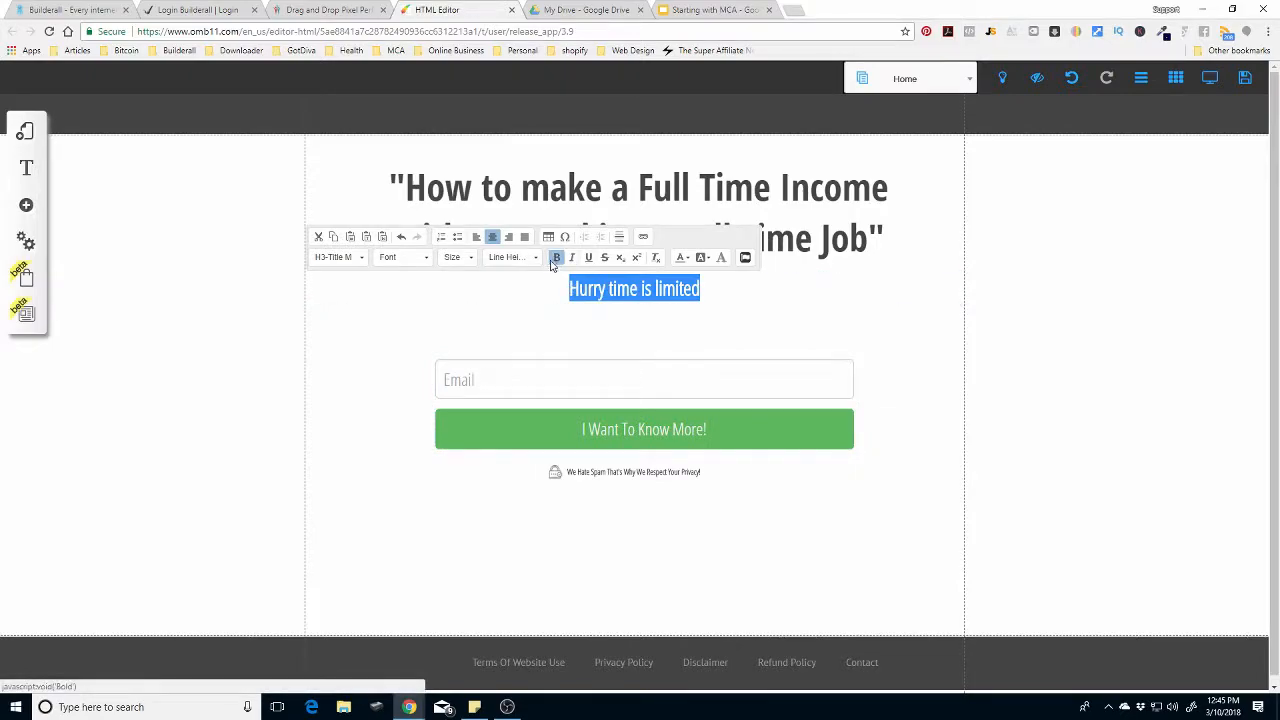
left_click(781, 298)
left_click(905, 355)
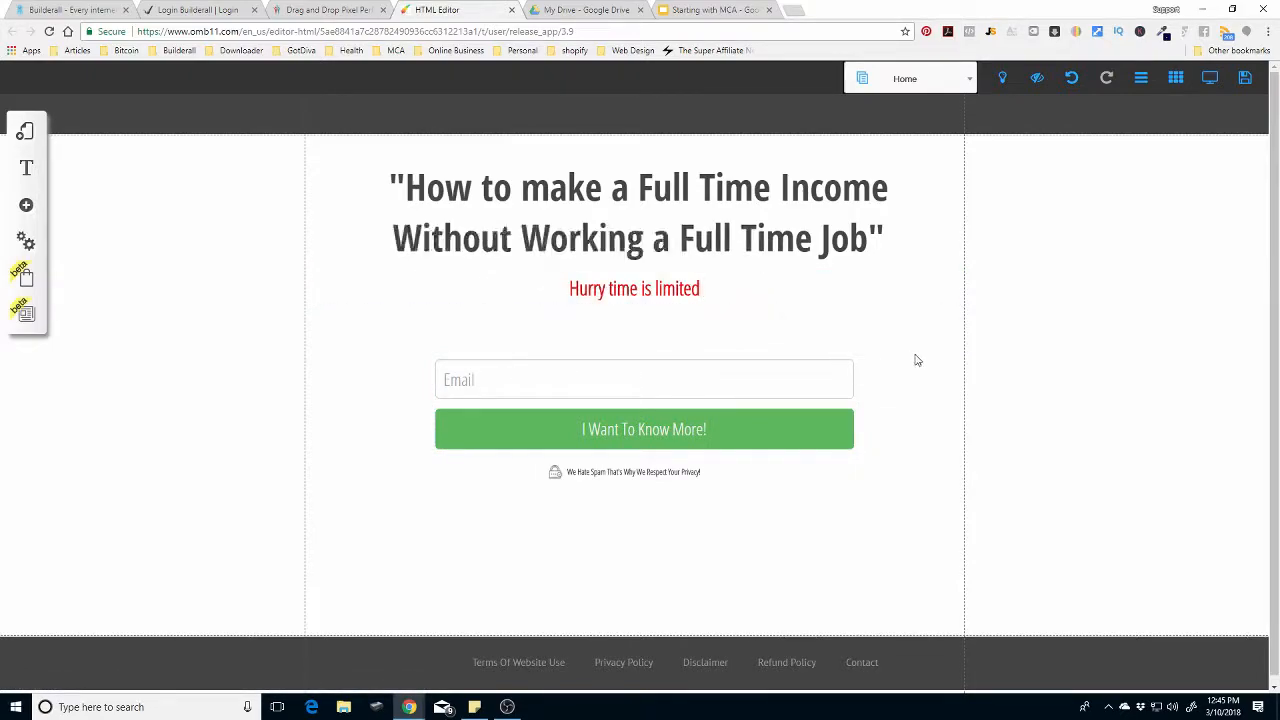
Step: Move the email form and privacy notice up closer to the subheadline, and preview the page before returning to editing
left_click_drag(742, 410, 741, 378)
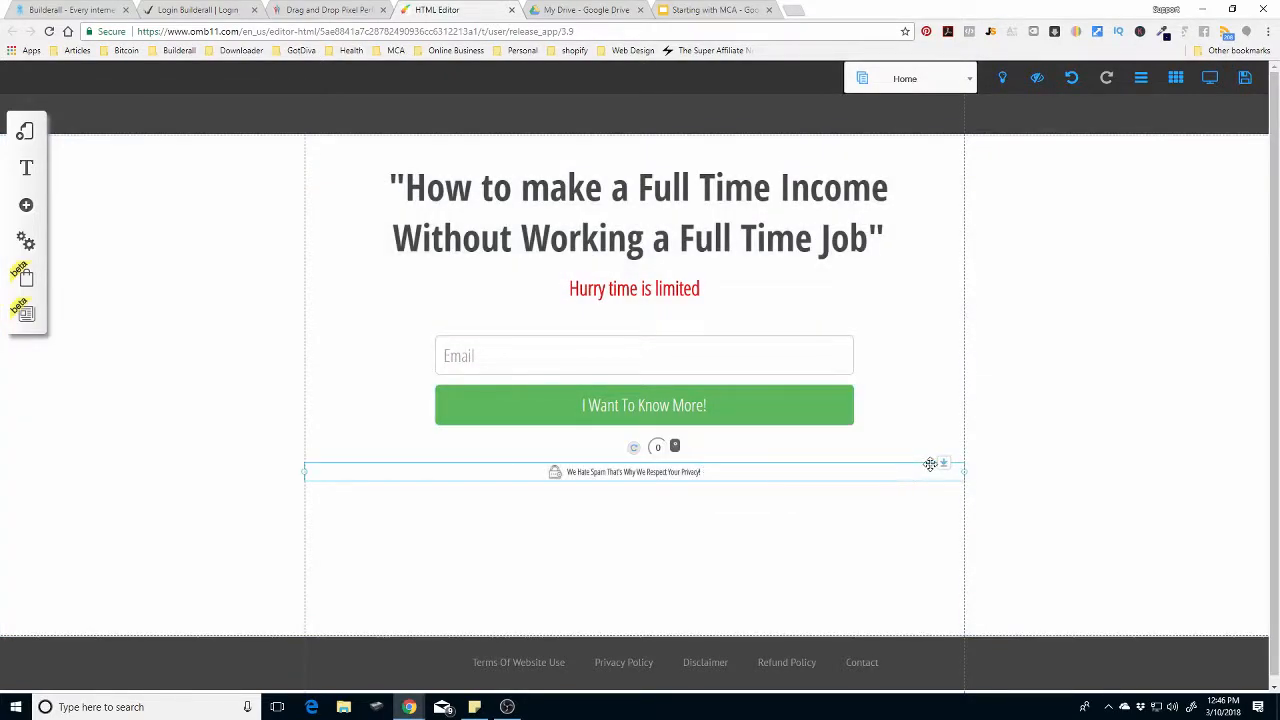
left_click_drag(944, 461, 944, 432)
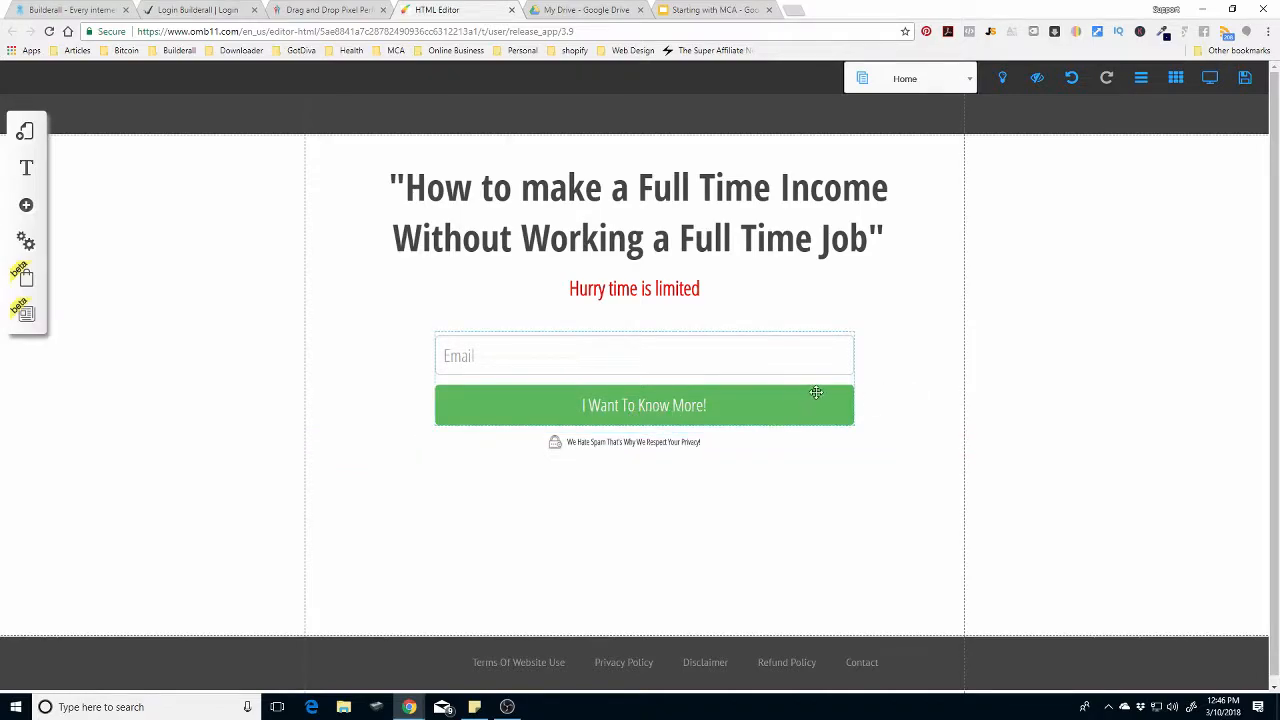
left_click(1209, 80)
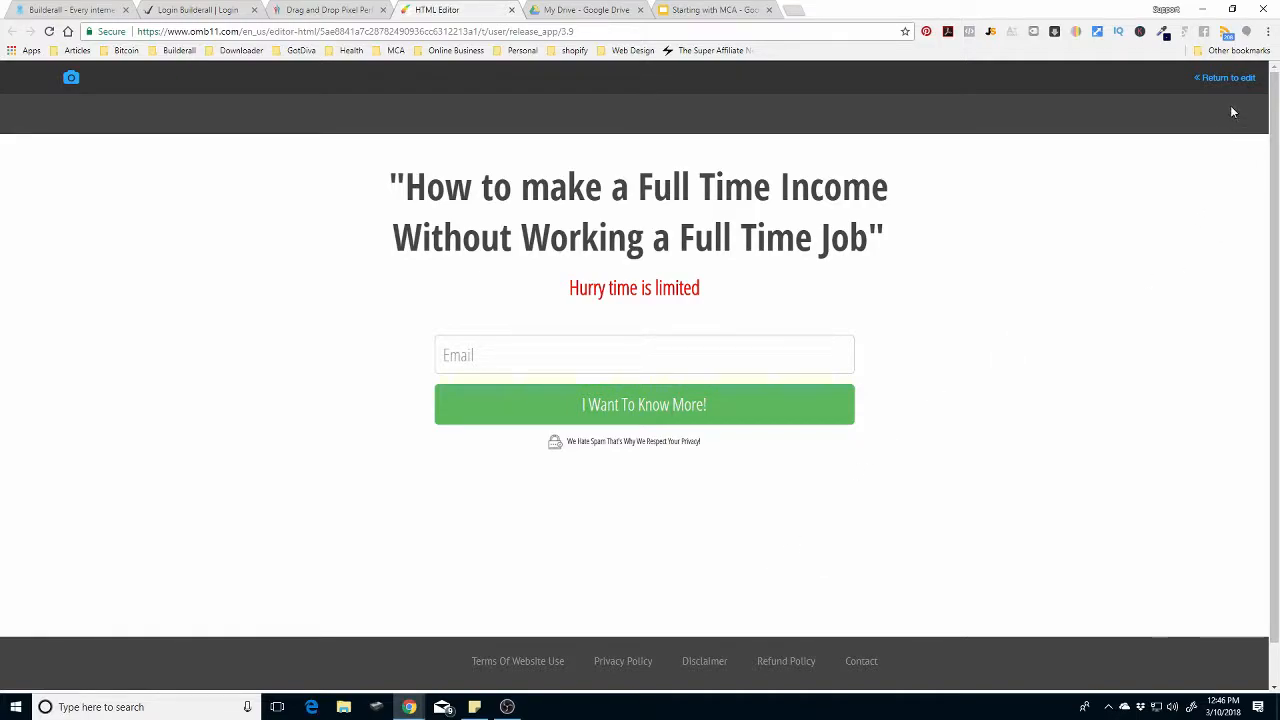
left_click(1226, 77)
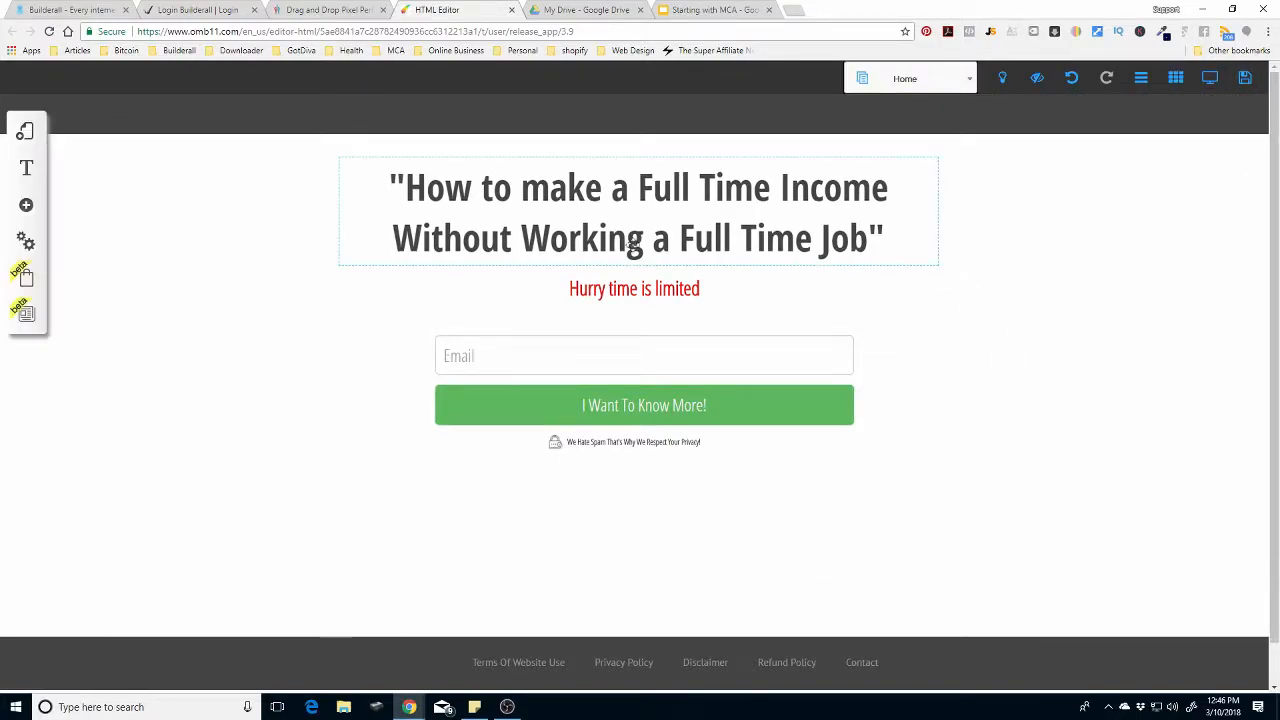
Step: Set the Bridge Funnel layout's background to the blue-green system image Abstract 00010 and preview the page
left_click(26, 241)
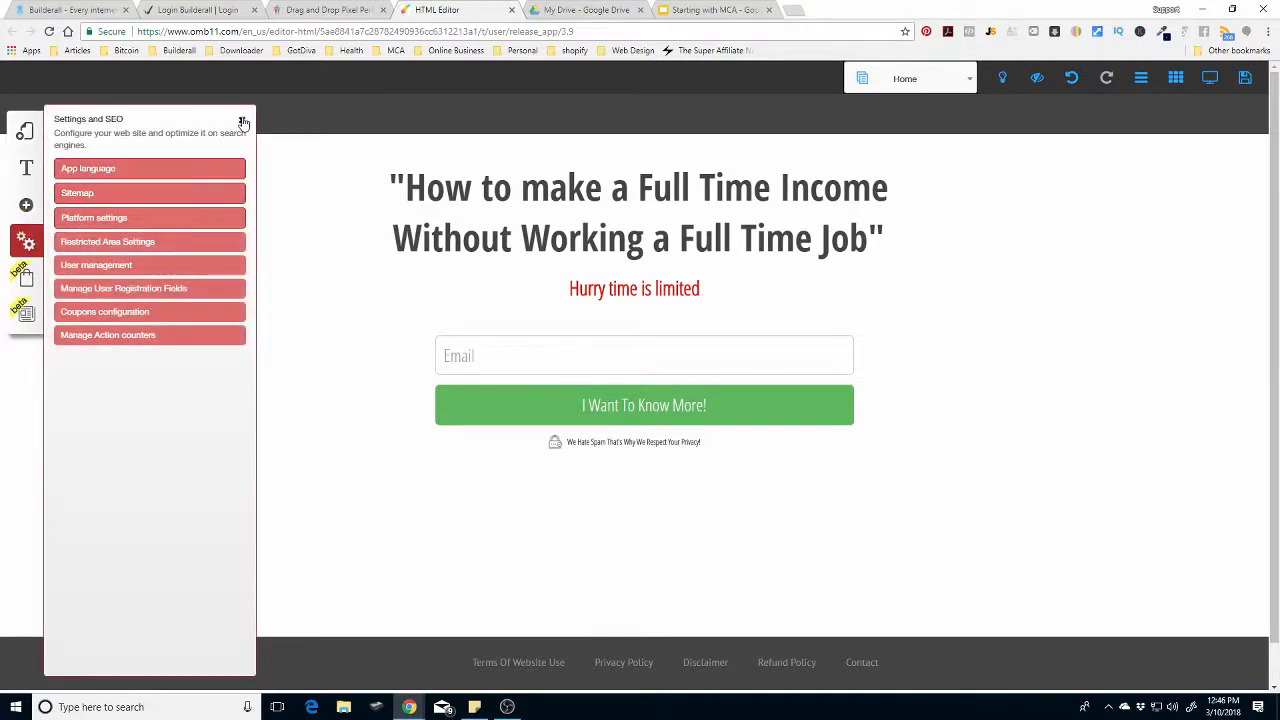
left_click(243, 121)
left_click(25, 131)
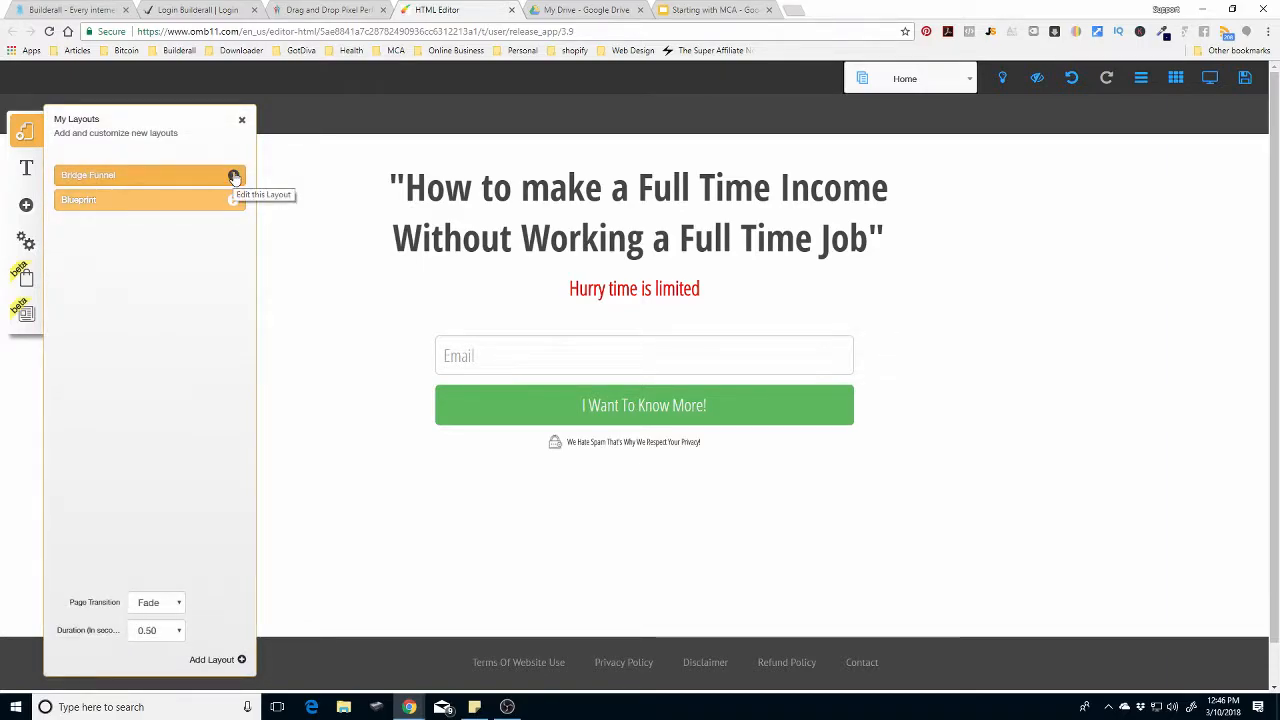
left_click(234, 177)
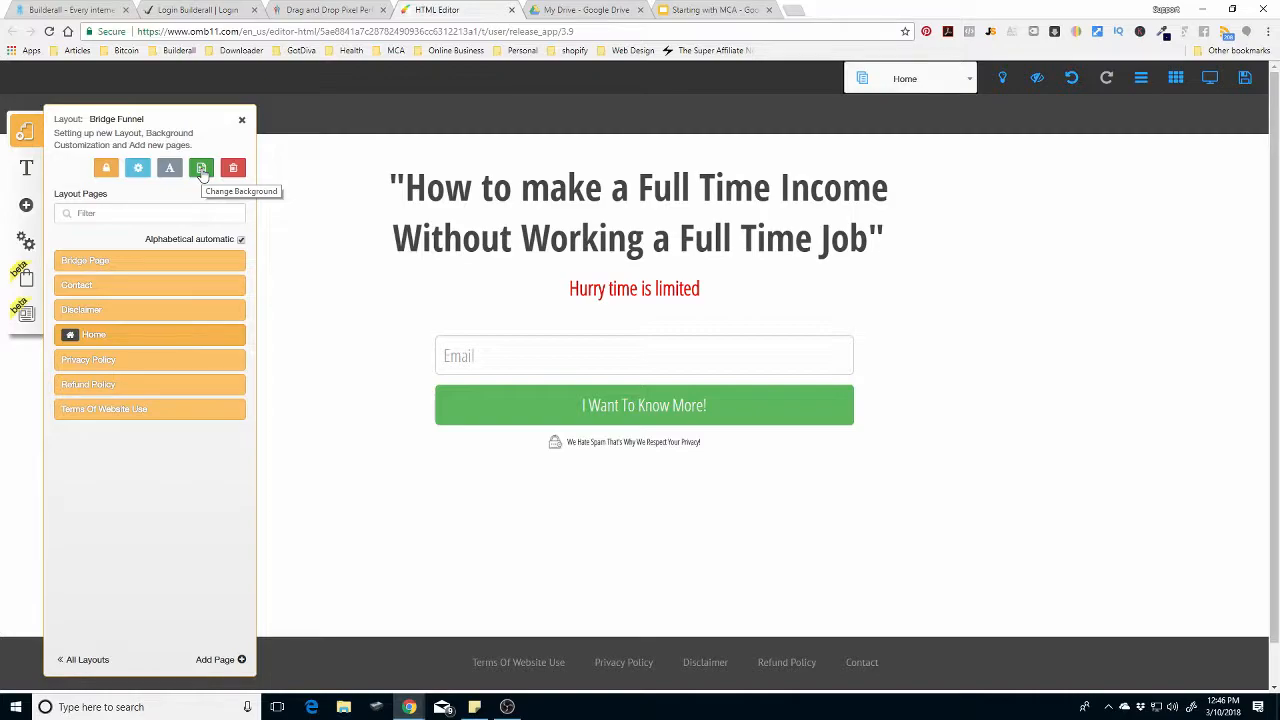
left_click(201, 170)
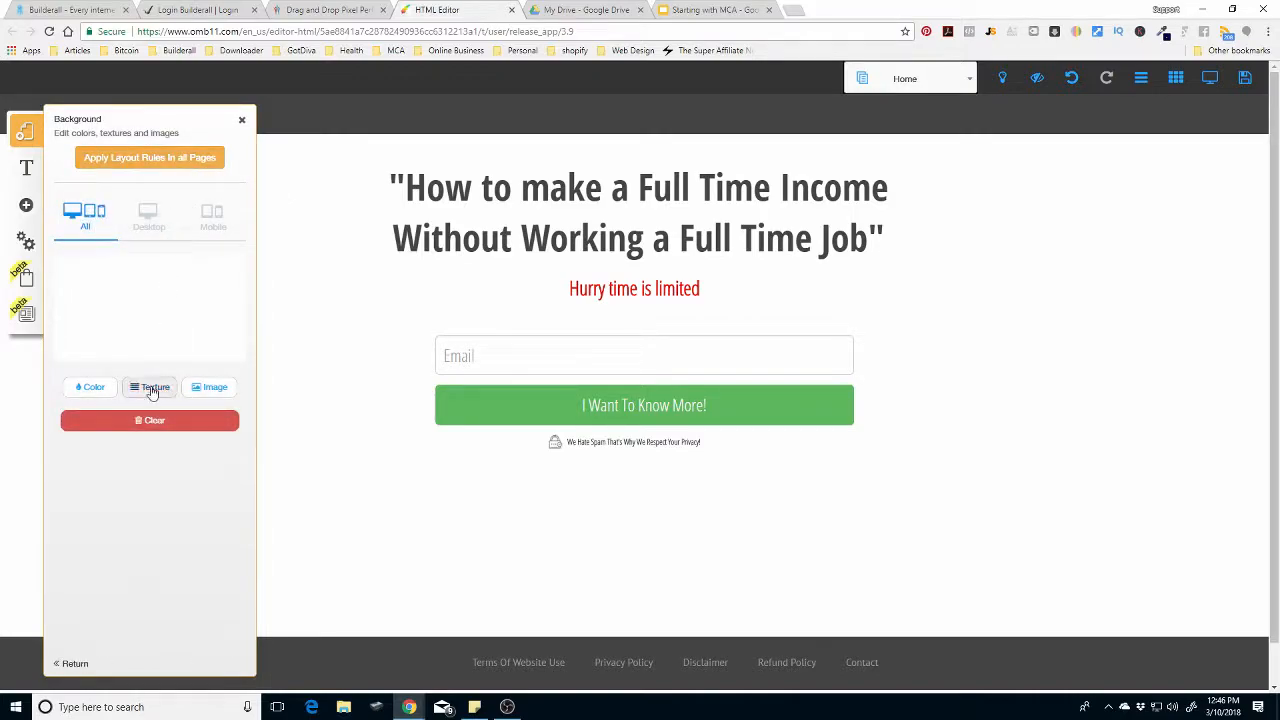
left_click(217, 388)
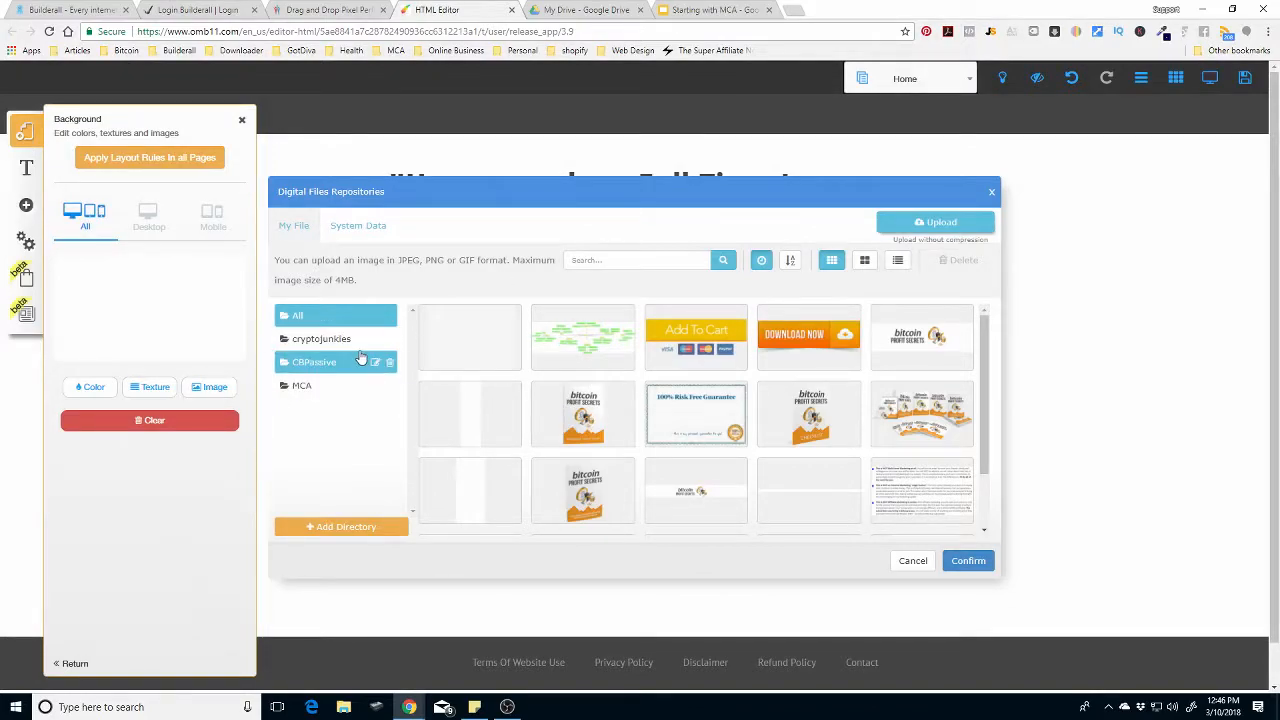
left_click(361, 231)
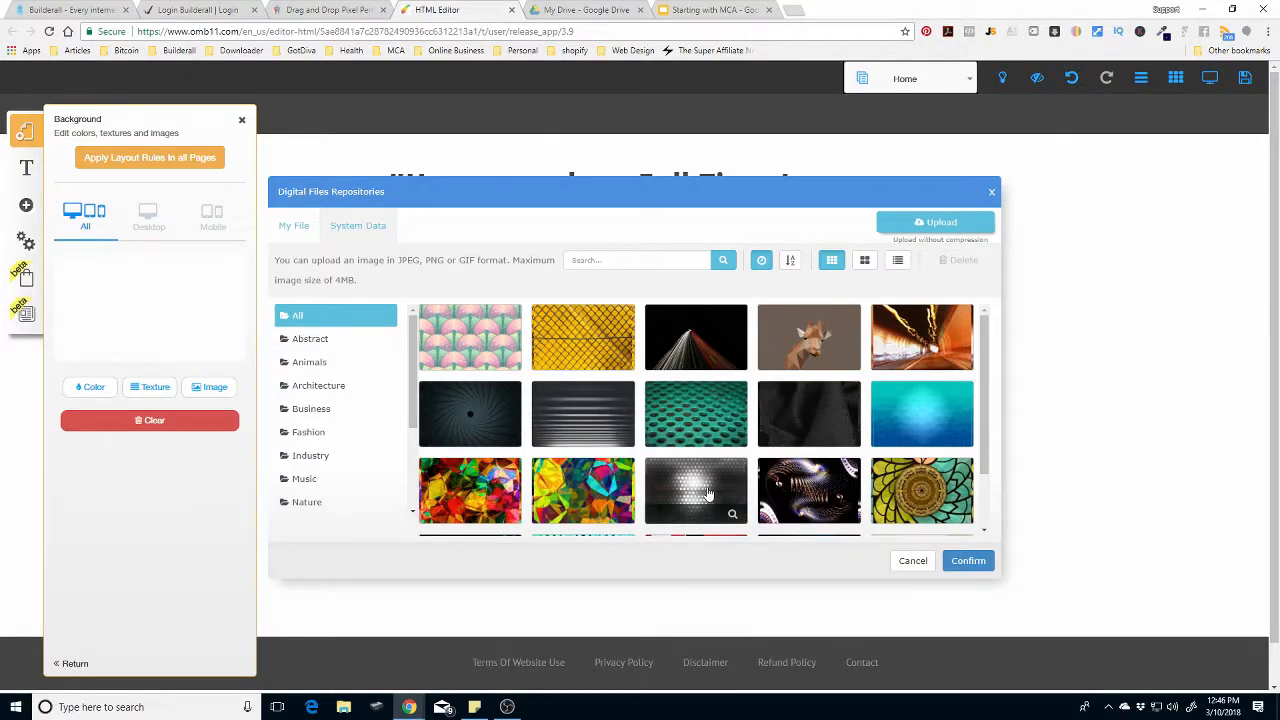
left_click(950, 420)
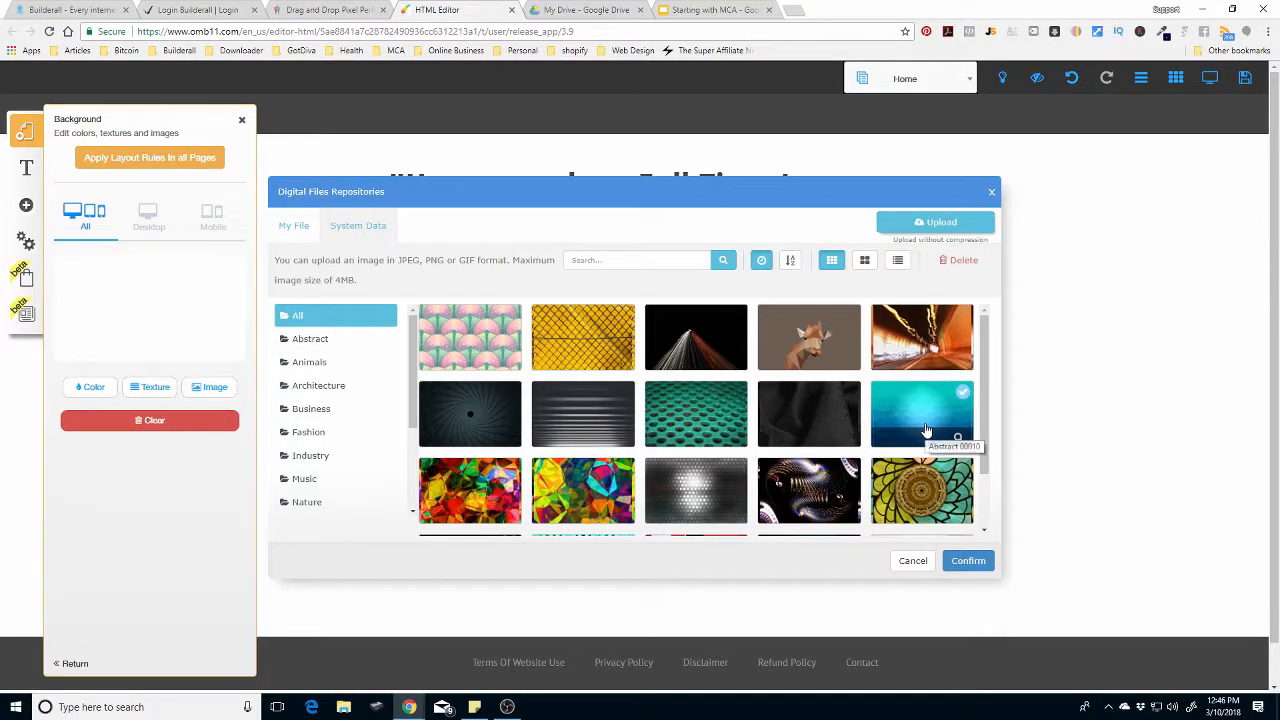
left_click(968, 560)
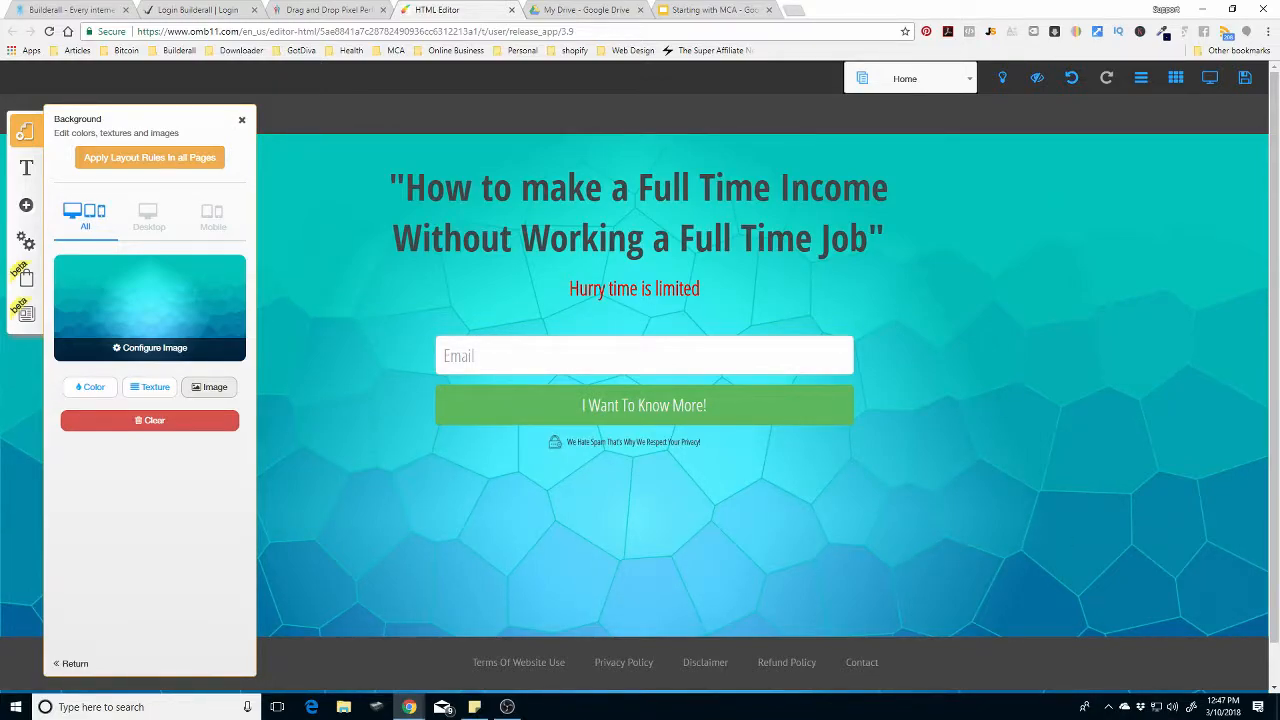
left_click(1210, 78)
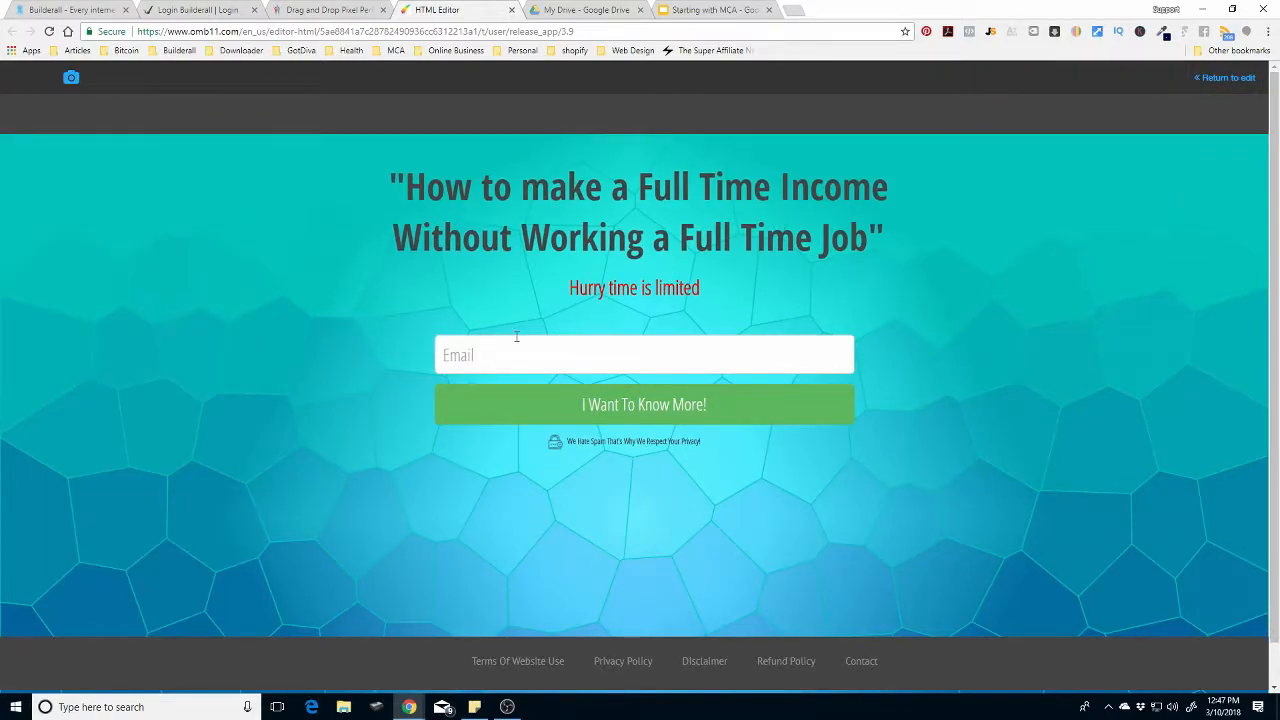
Step: Fill in the previewed page's email field with a sample address, and return to editing
left_click(465, 358)
type("heres")
key("BackSpace")
type("myemail@email.com")
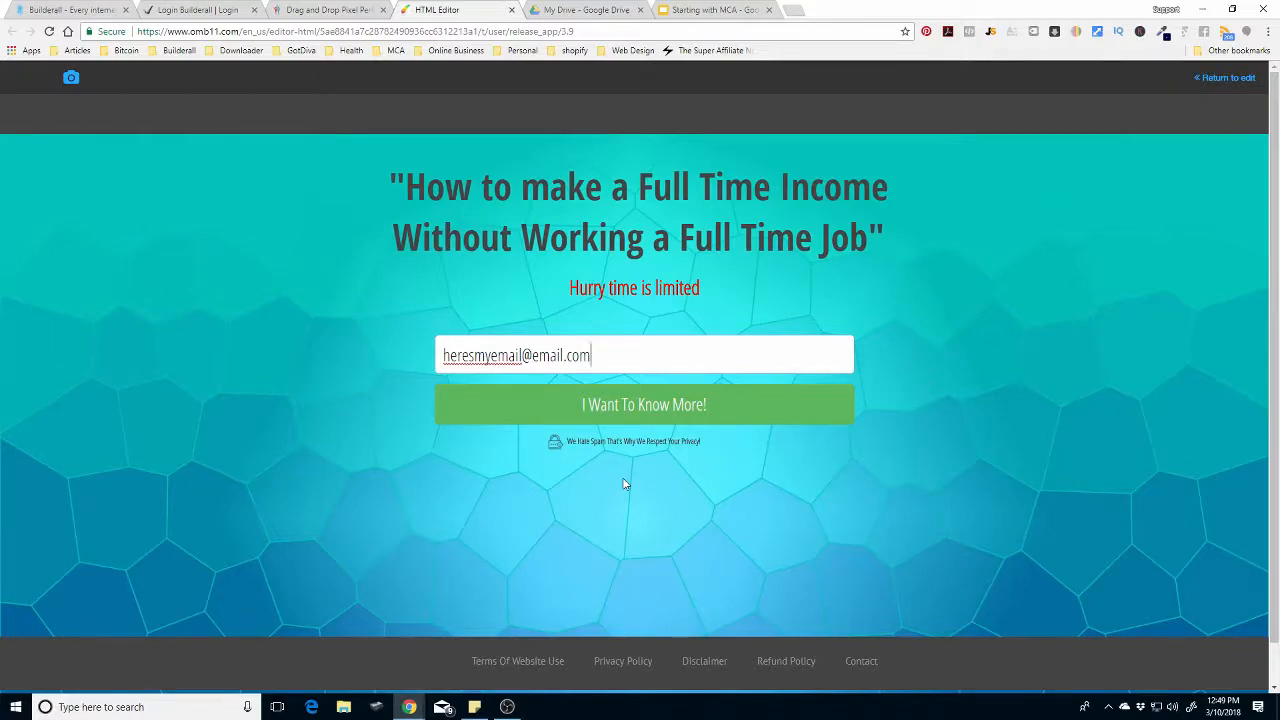
left_click(1221, 79)
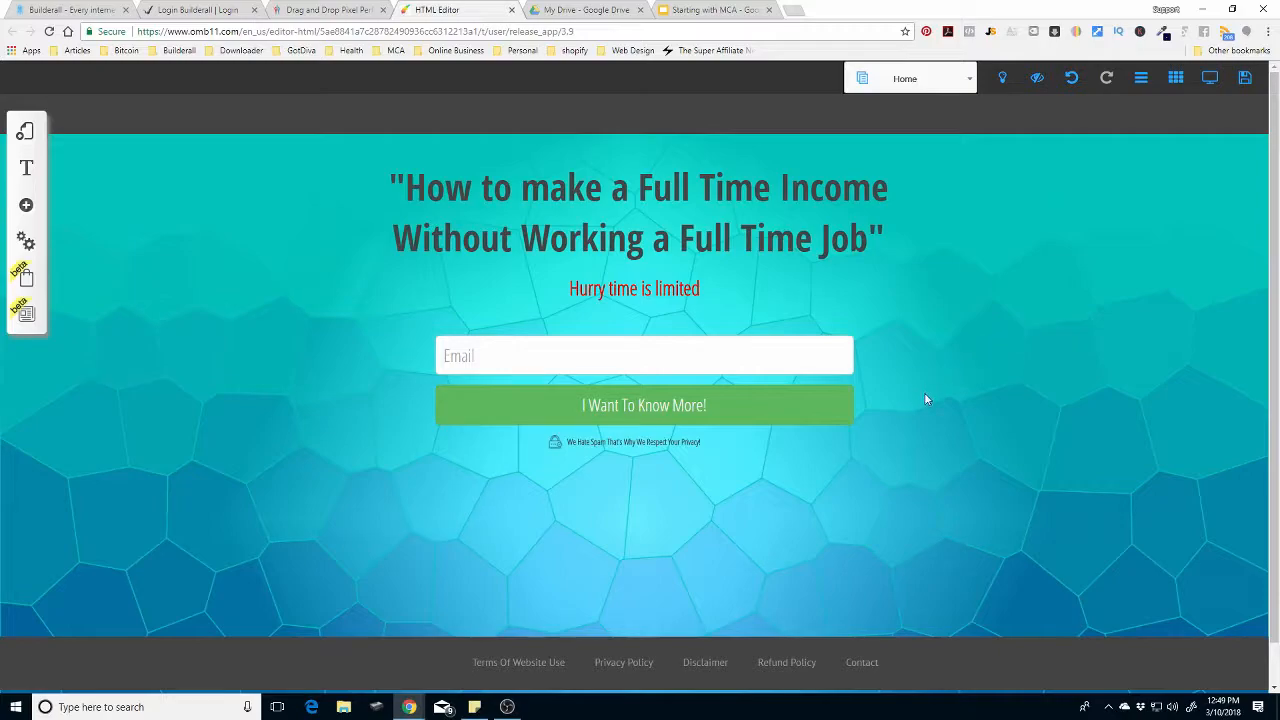
Step: Set the Bridge Funnel layout's background to the system image of a woman in glasses and a red jacket at a computer
left_click(27, 143)
left_click(232, 178)
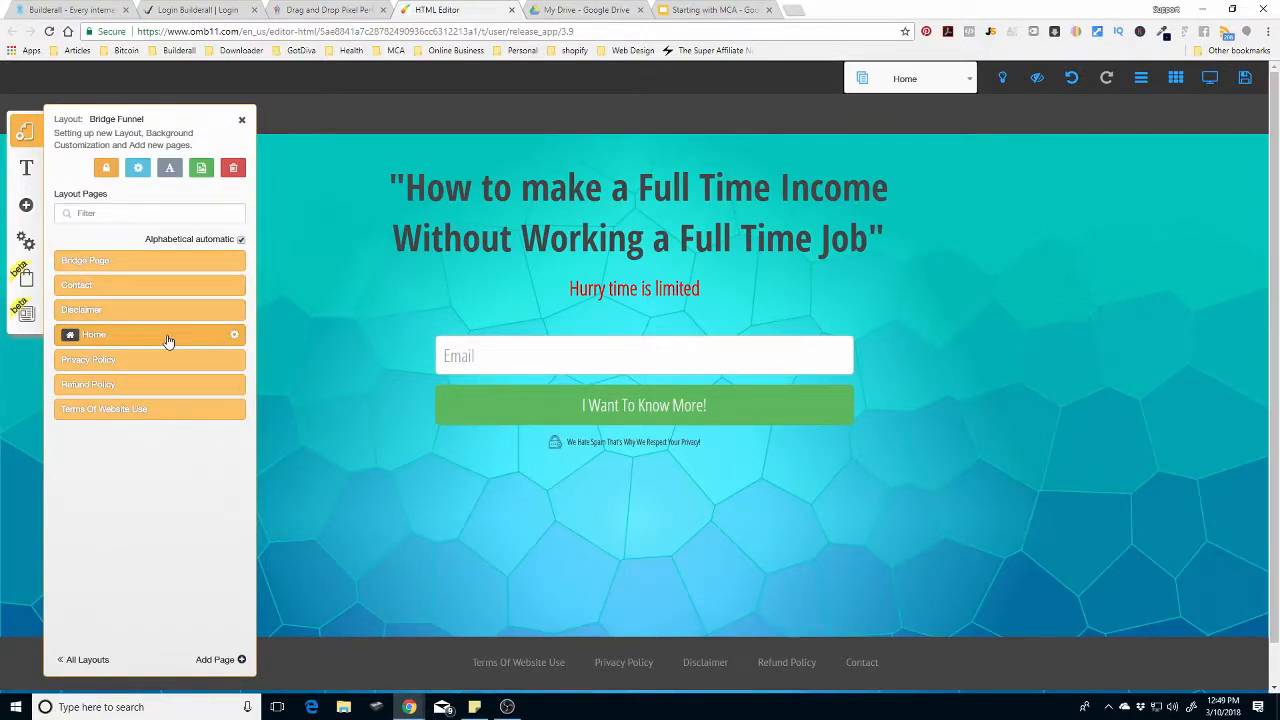
left_click(202, 170)
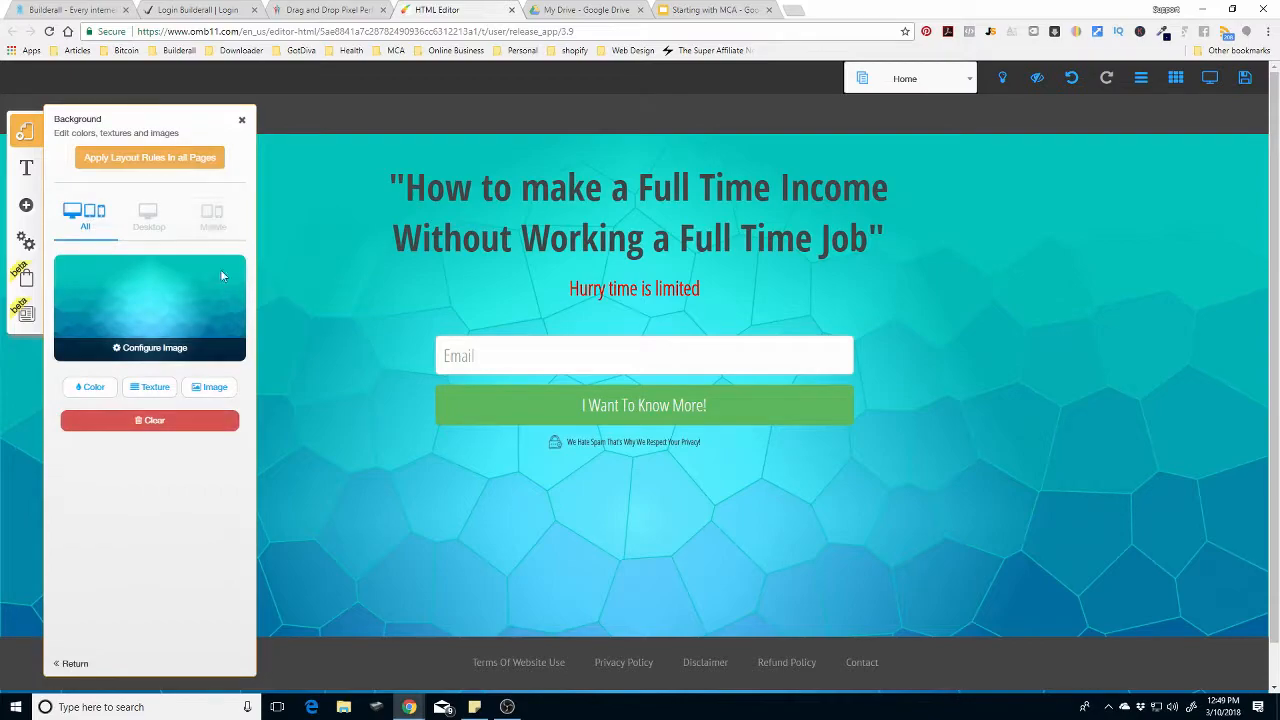
left_click(210, 390)
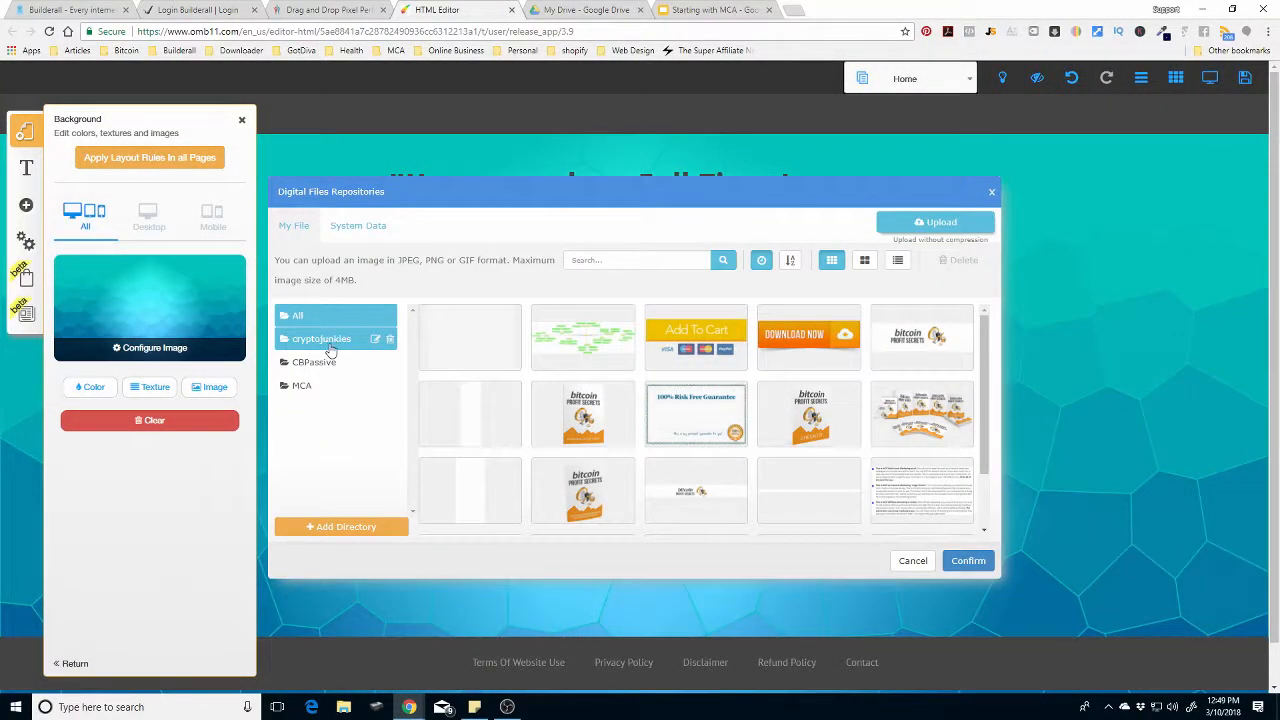
left_click(360, 226)
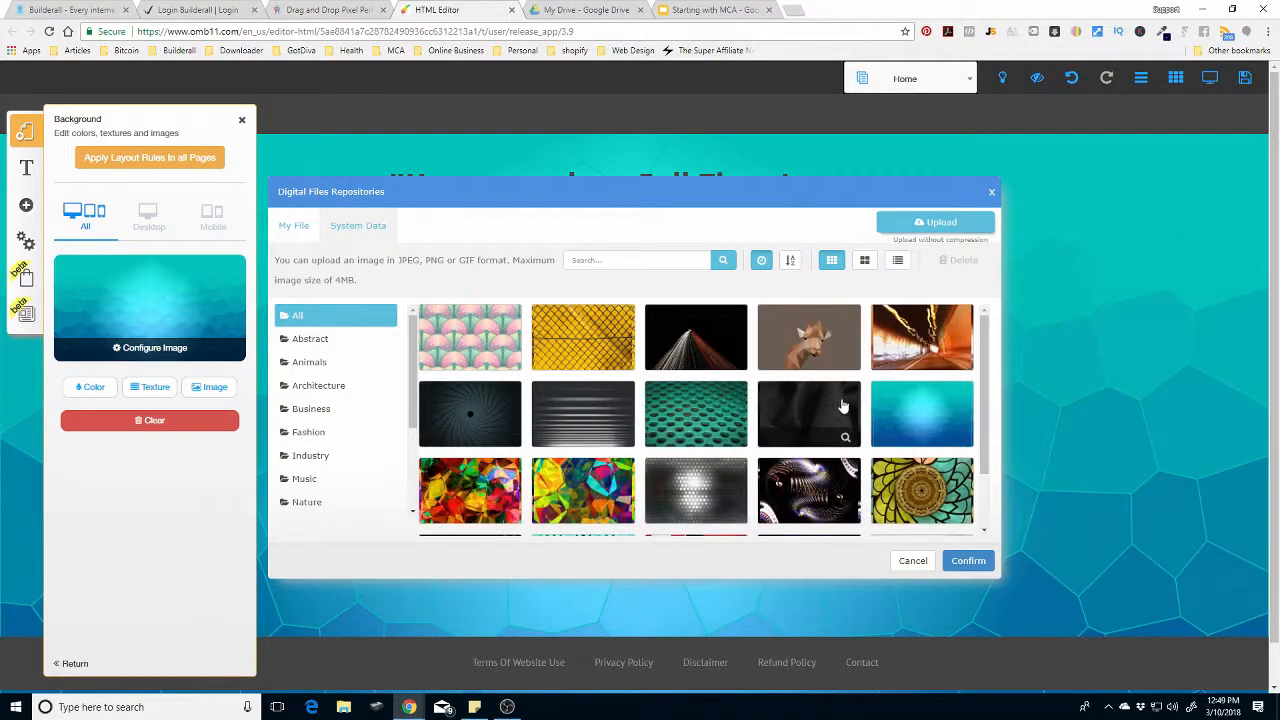
left_click_drag(985, 388, 983, 474)
scroll(983, 480, "down", 4)
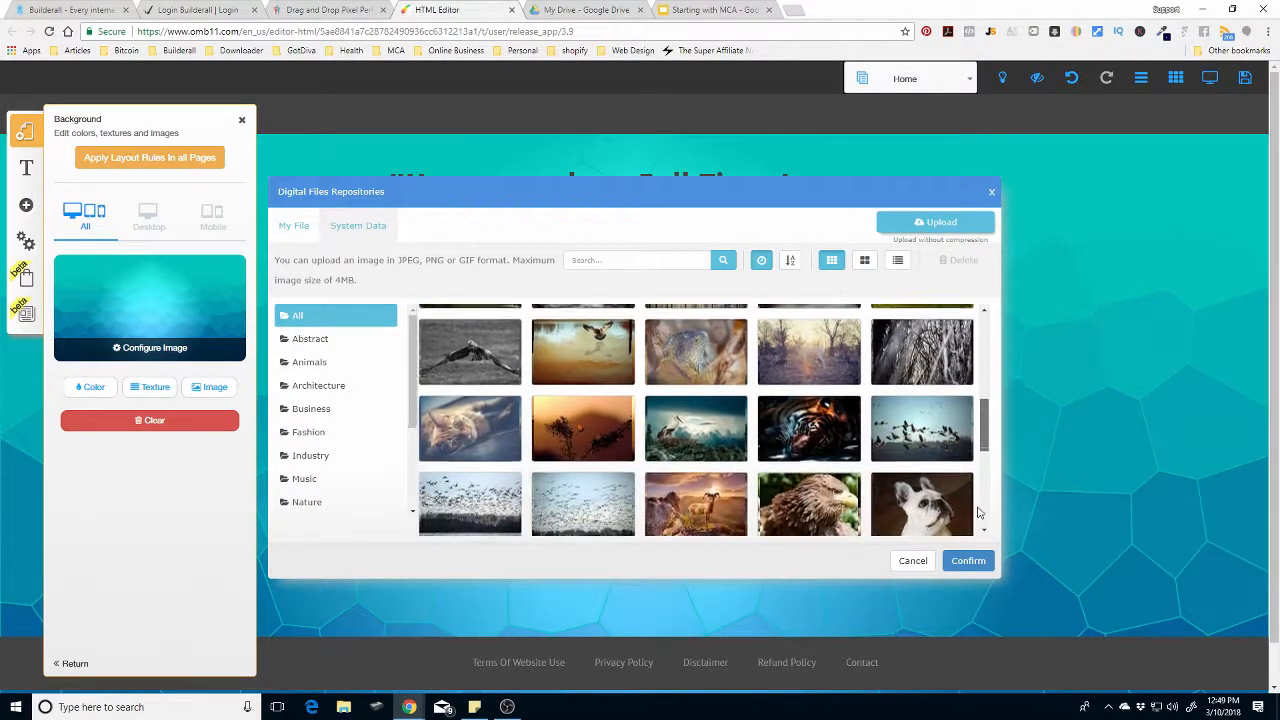
scroll(960, 519, "down", 6)
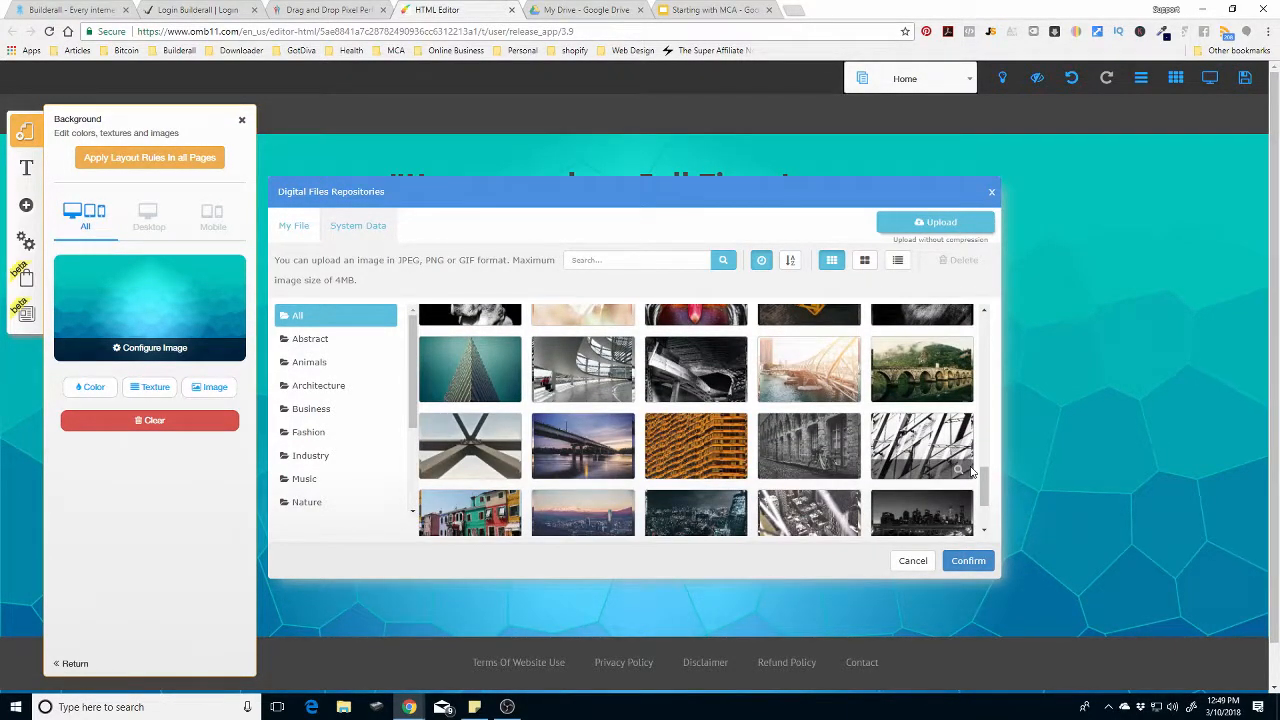
scroll(970, 471, "down", 5)
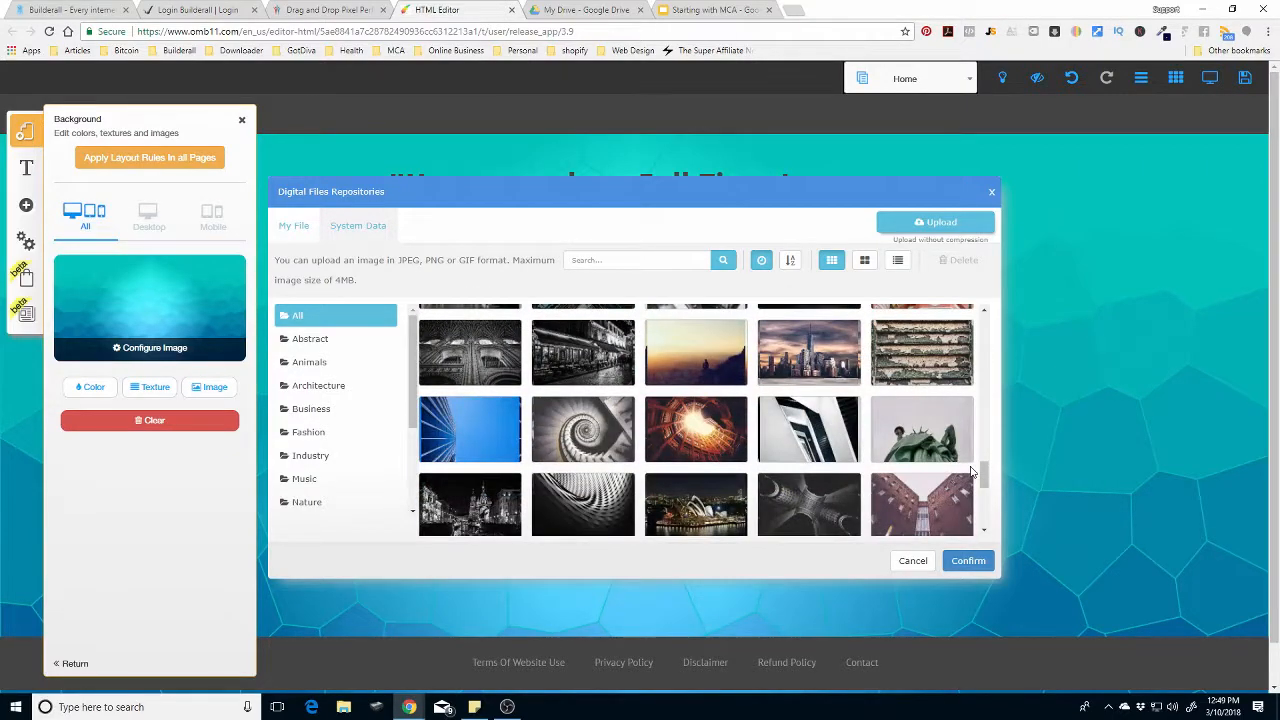
scroll(970, 471, "down", 2)
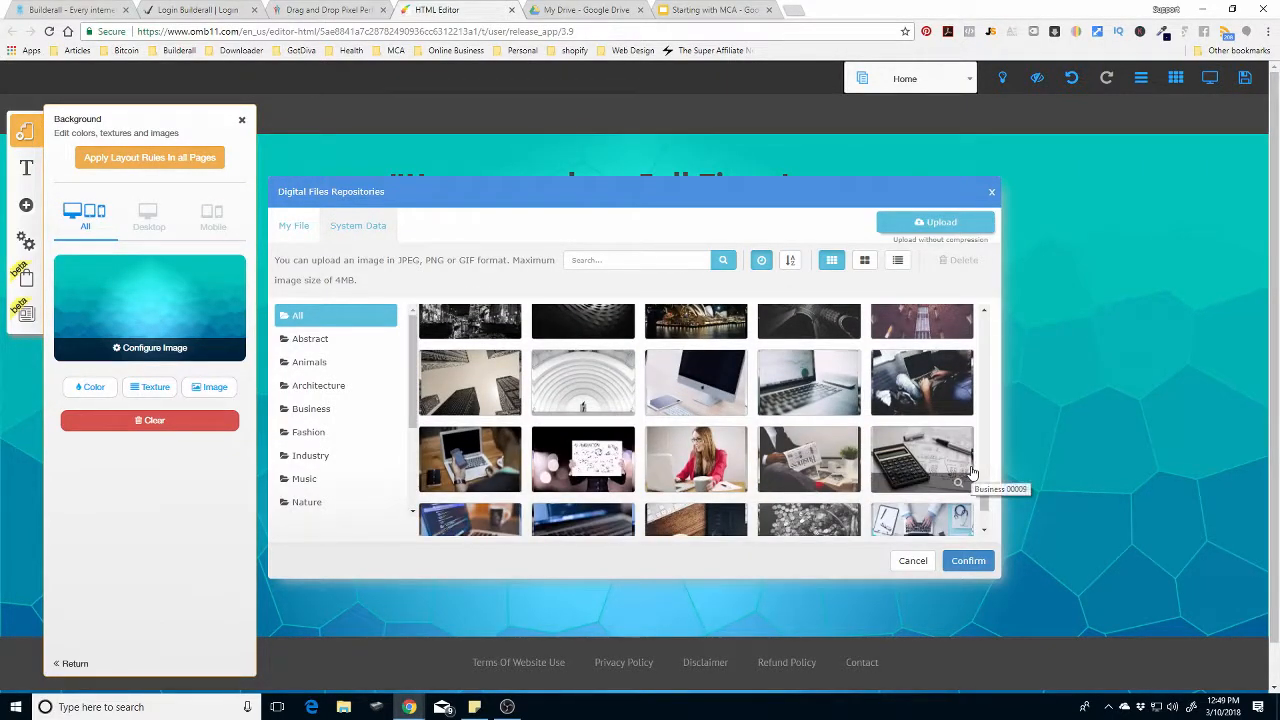
left_click(698, 460)
left_click(968, 561)
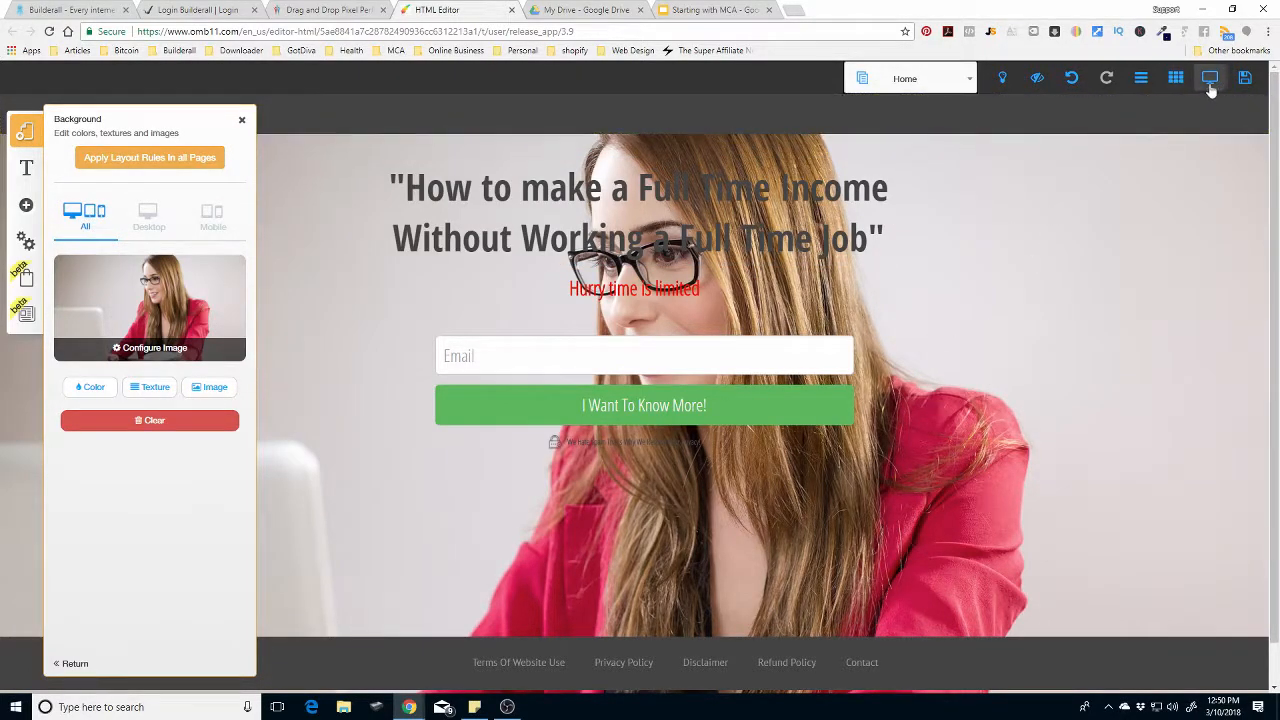
Step: Replace the layout's background with the turntable close-up from the Music category of the system images
left_click(215, 388)
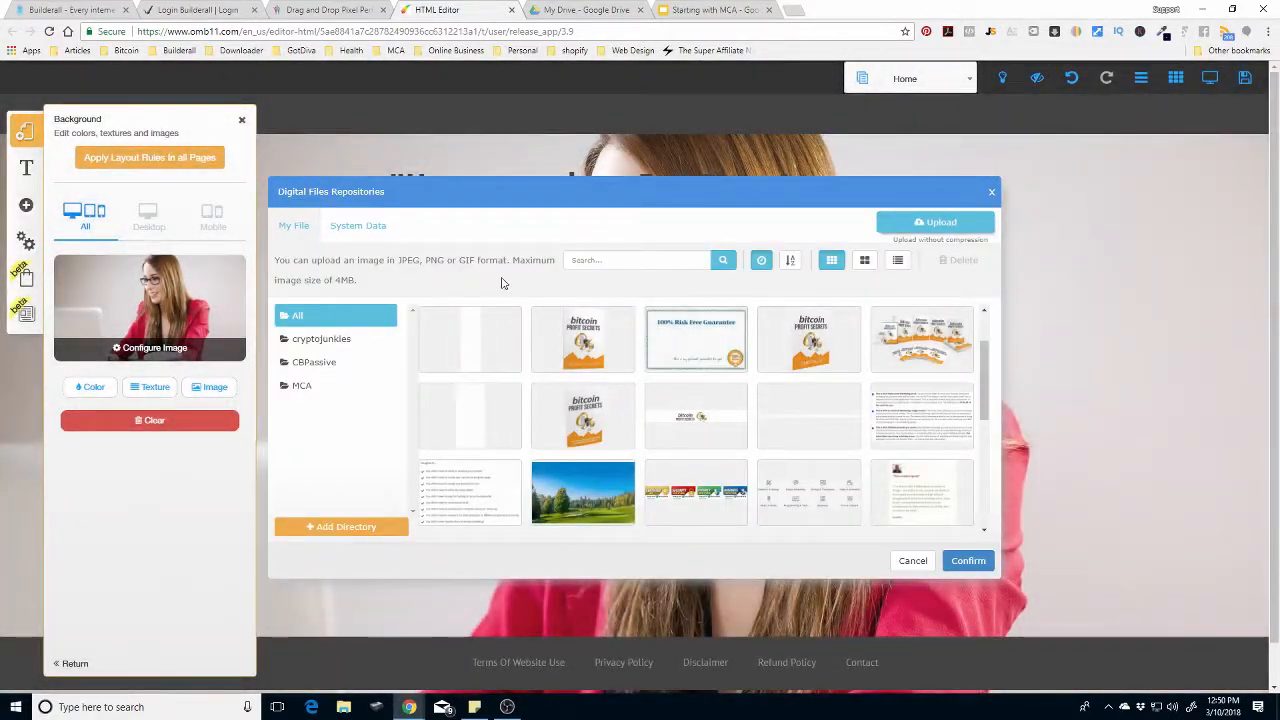
left_click(360, 231)
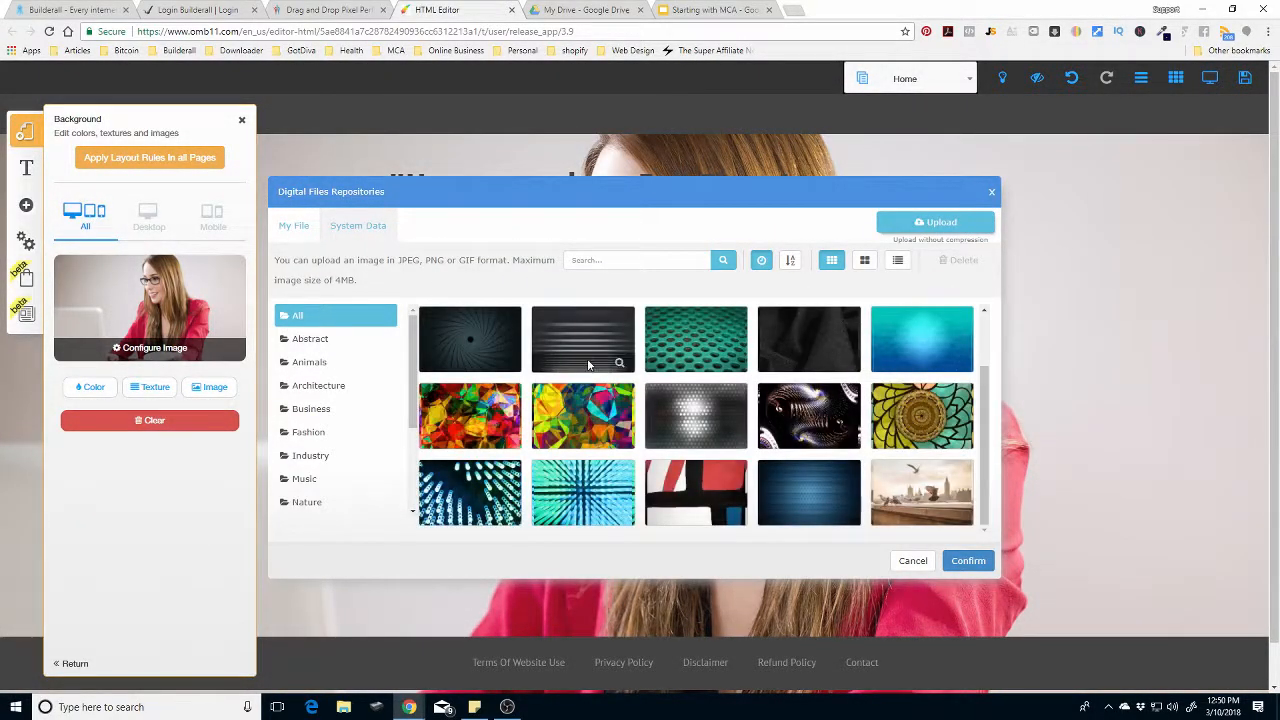
left_click(318, 482)
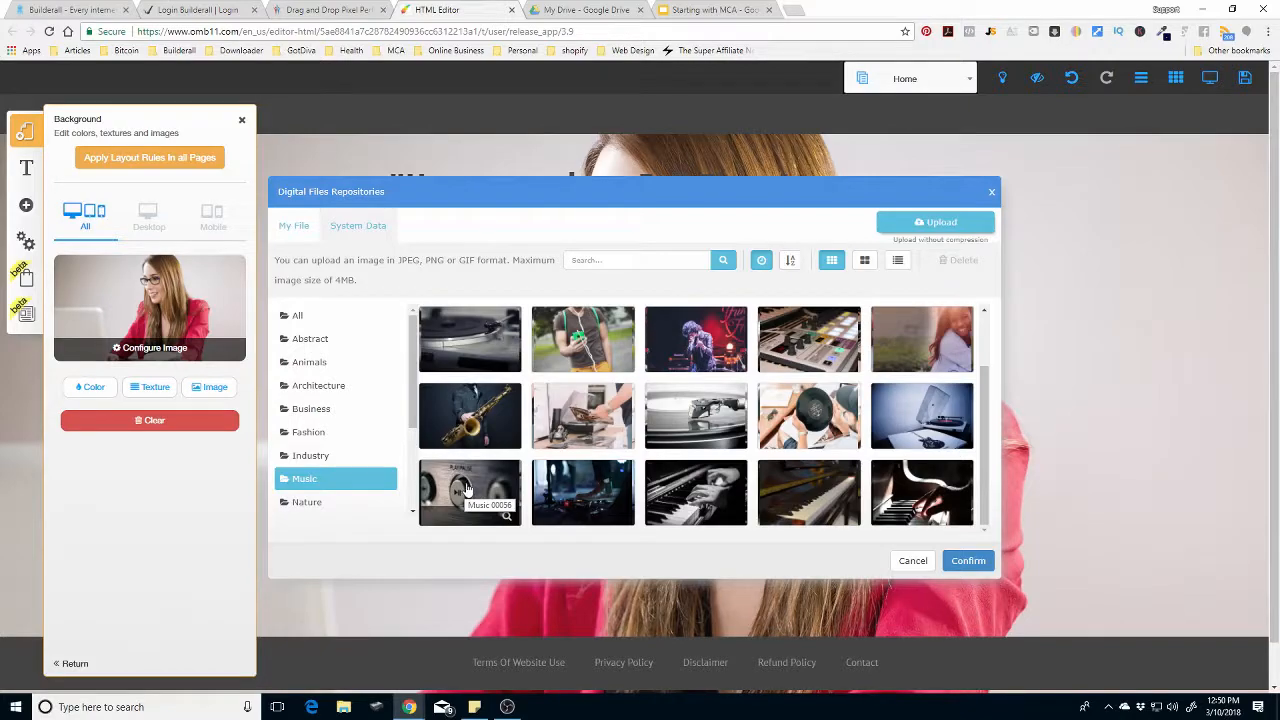
left_click(474, 342)
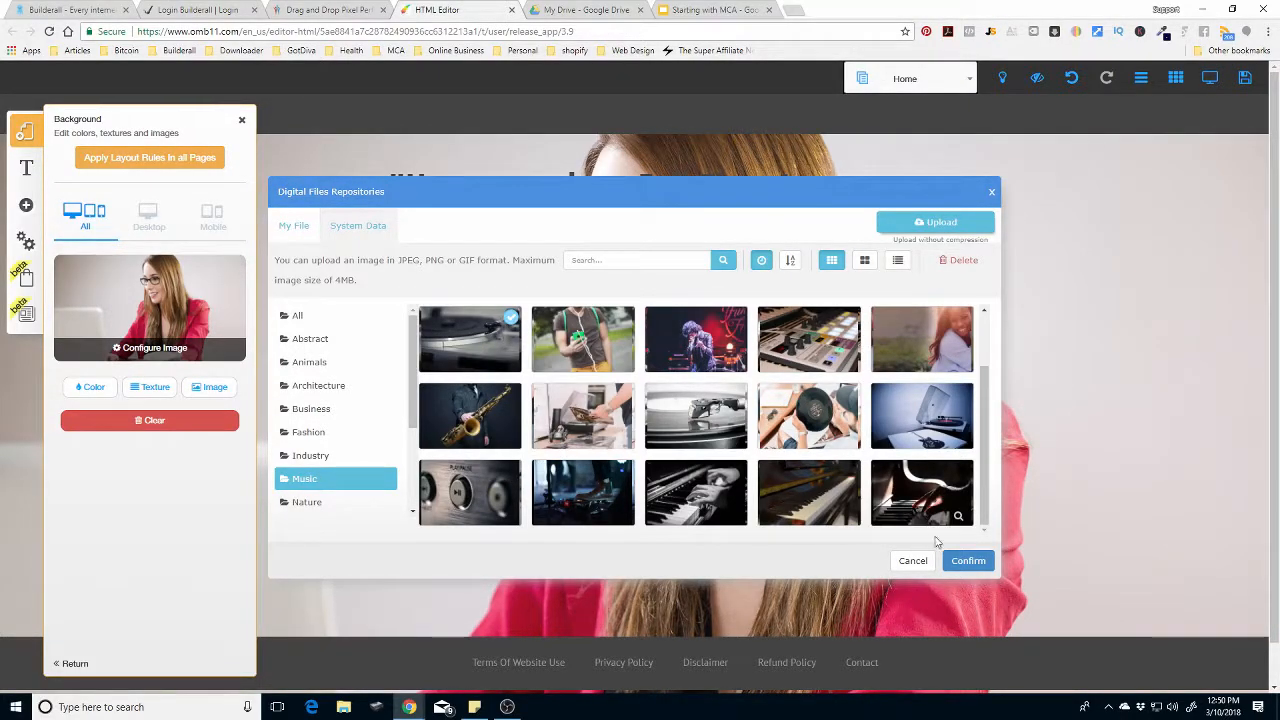
left_click(968, 561)
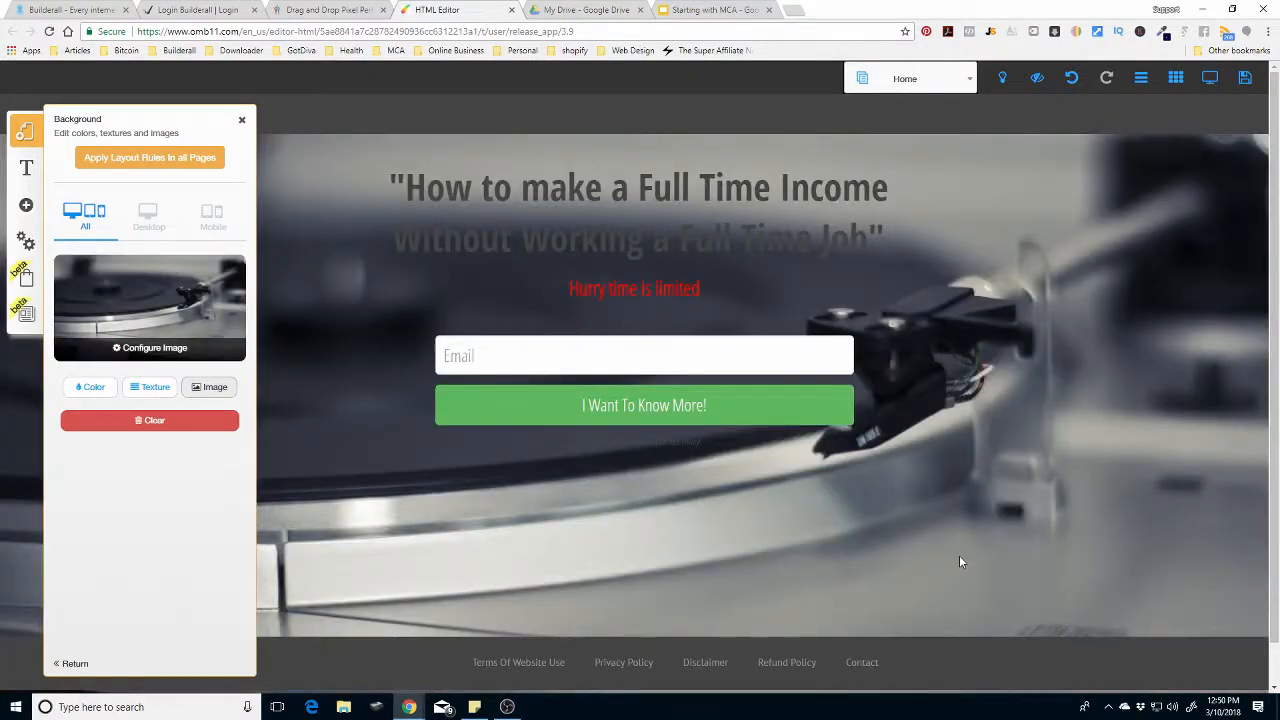
Step: Color the "How to make a Full Time Income Without Working a Full Time Job" headline white
double_click(414, 189)
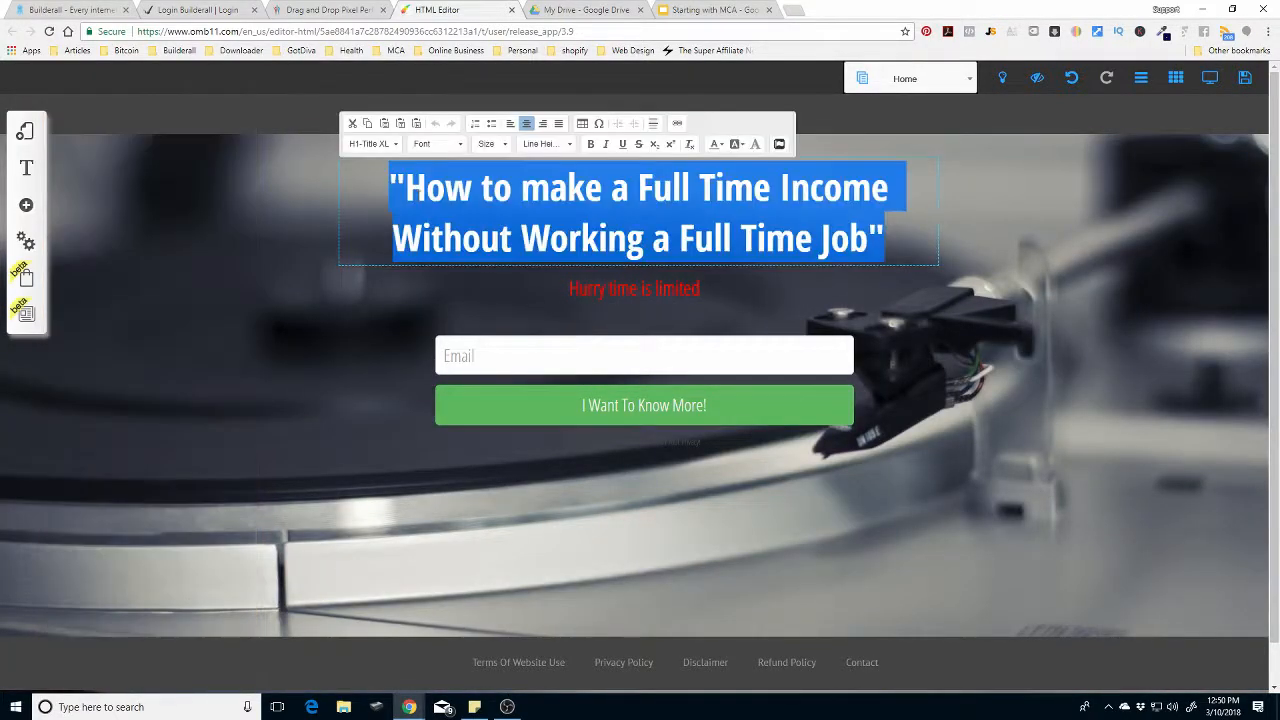
left_click(720, 144)
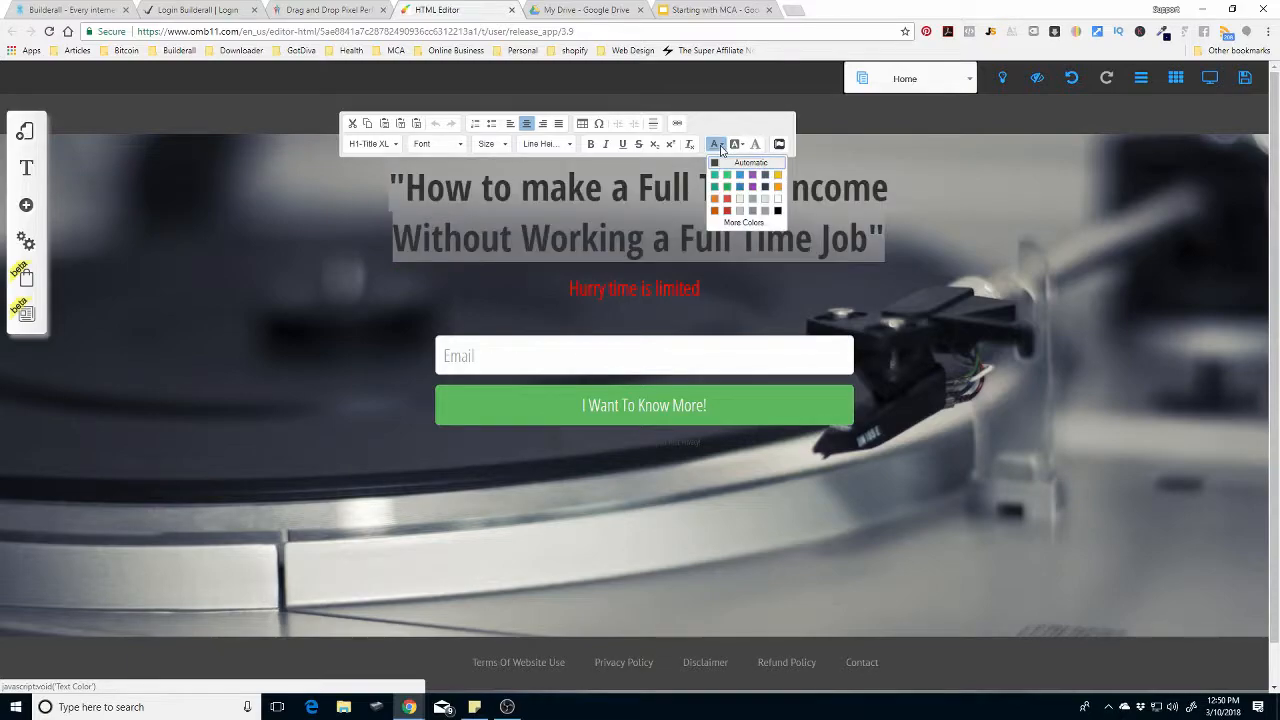
left_click(778, 198)
left_click(1002, 210)
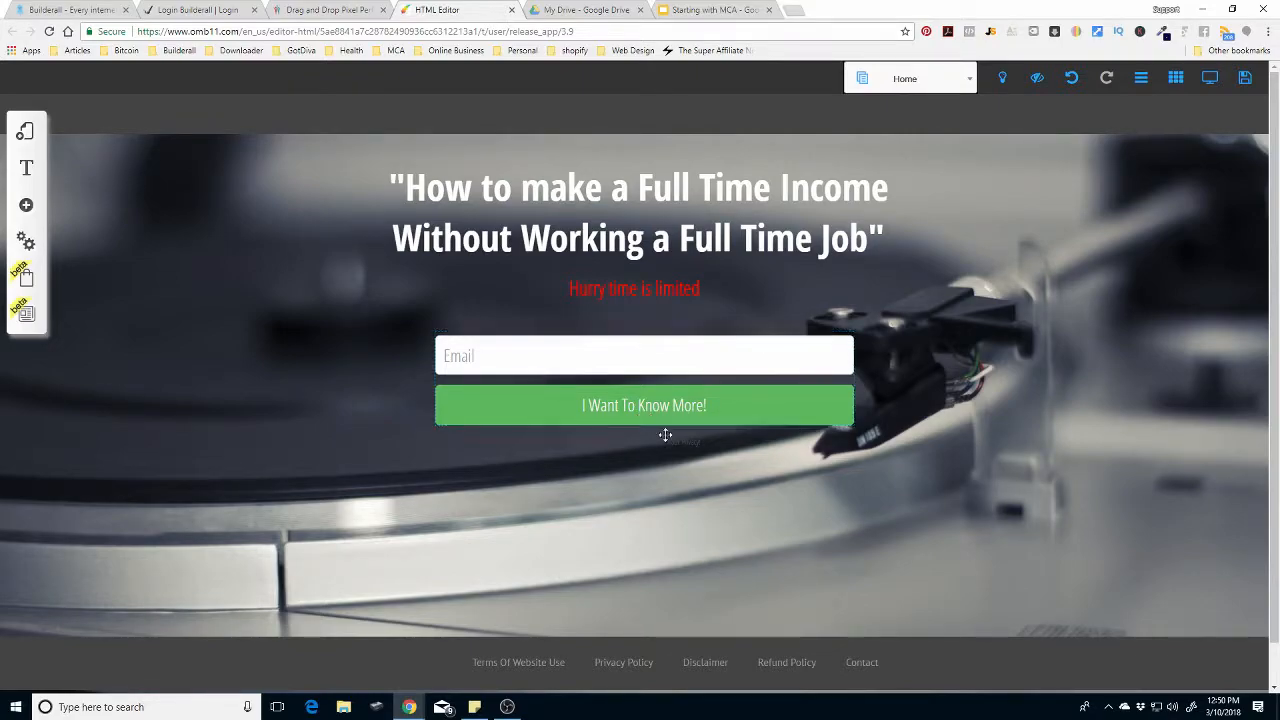
Step: Color the privacy notice below the email form white using the custom text color #ffffff
double_click(606, 446)
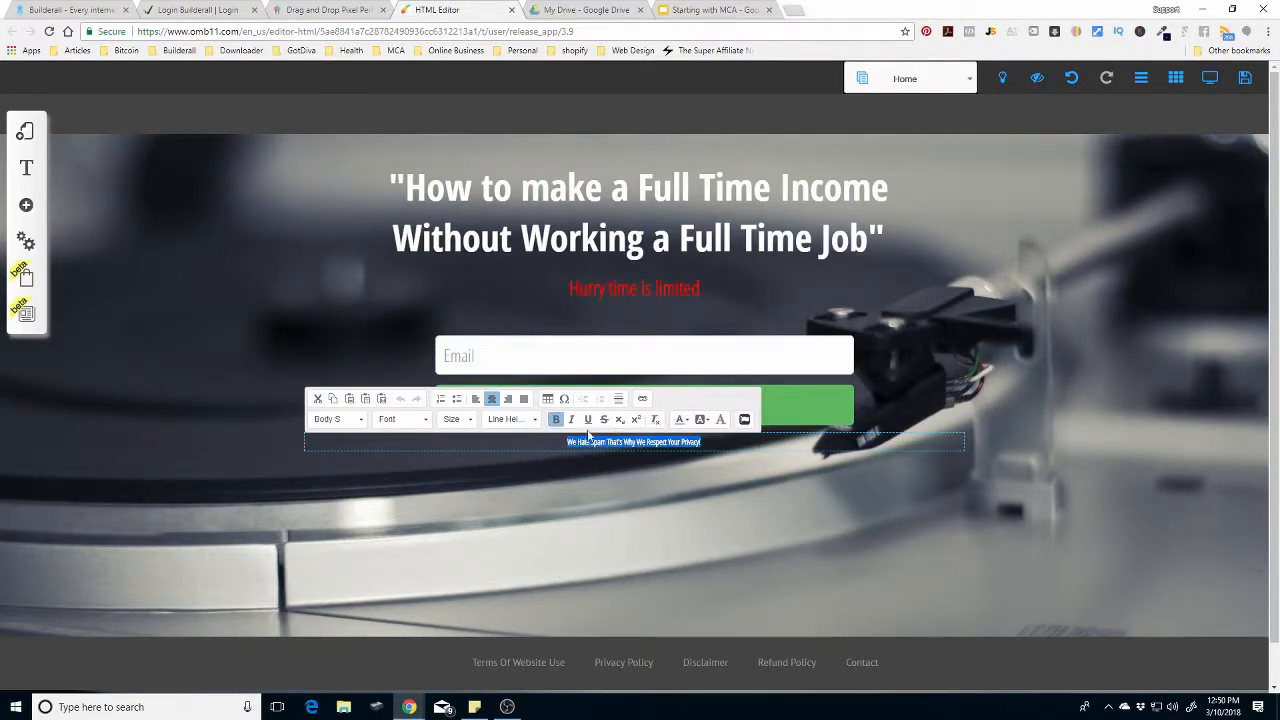
left_click(681, 419)
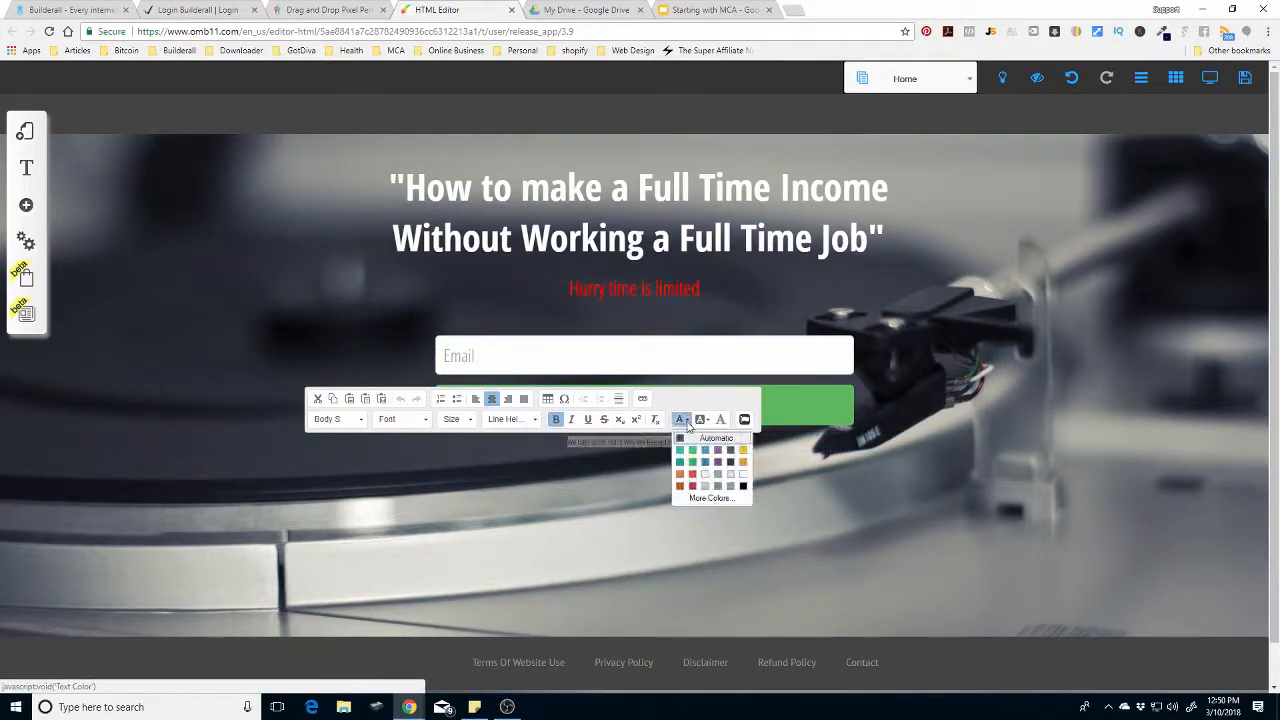
left_click(717, 497)
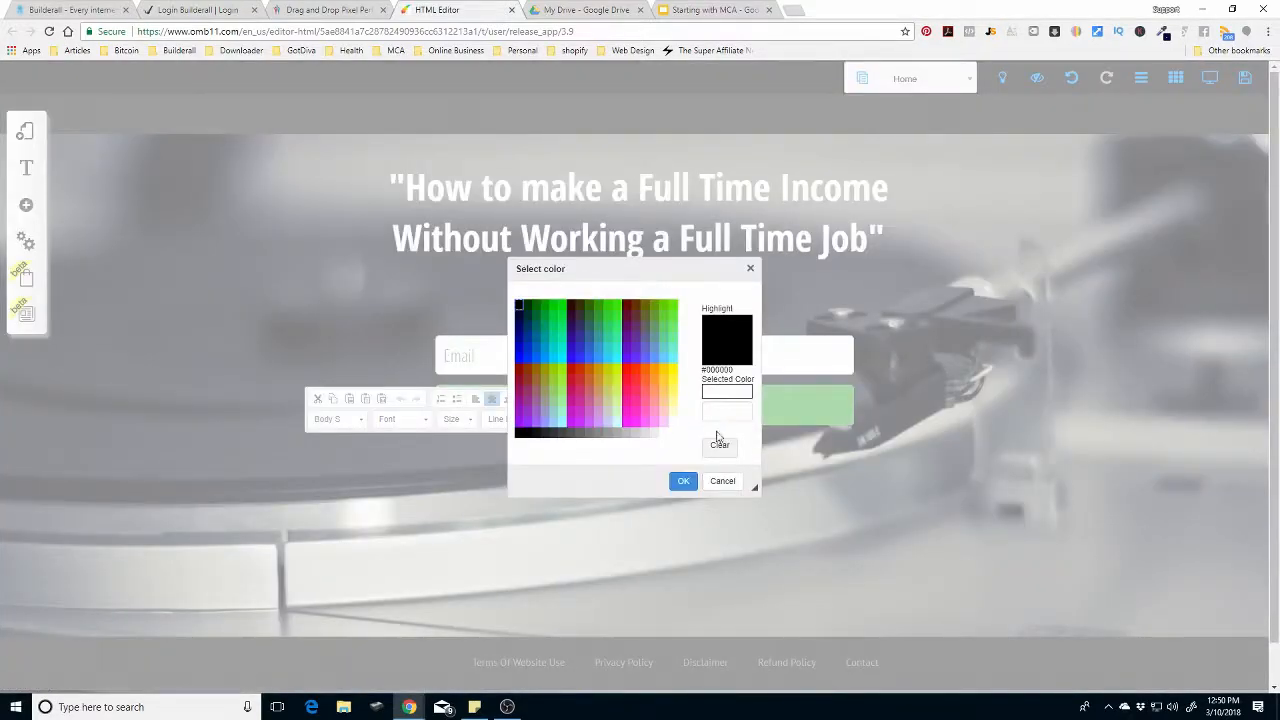
left_click(675, 435)
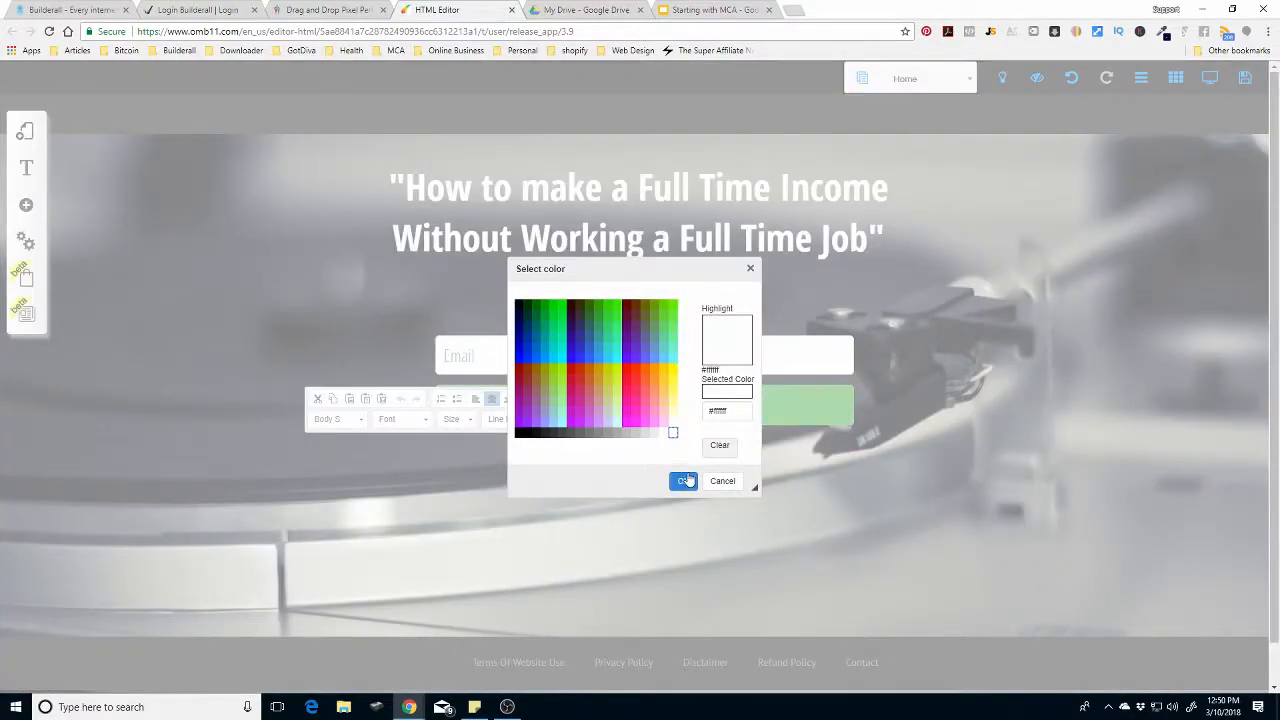
left_click(688, 481)
left_click(851, 465)
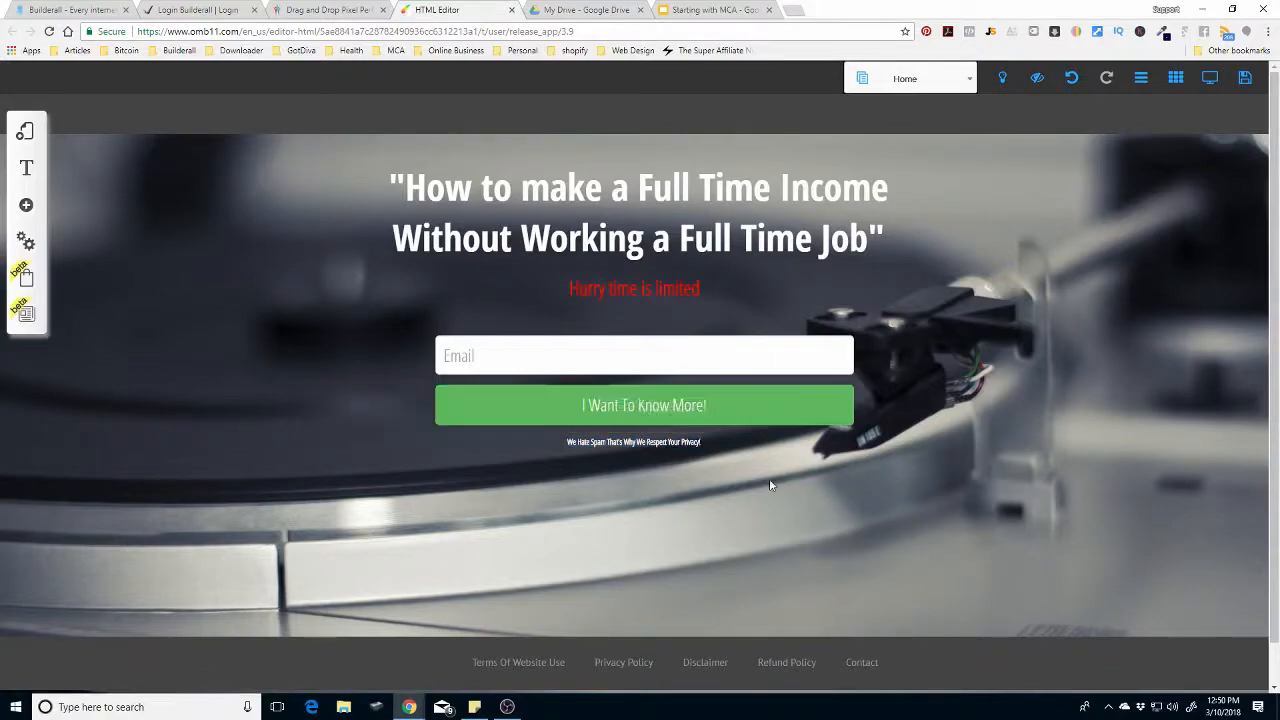
left_click(556, 443)
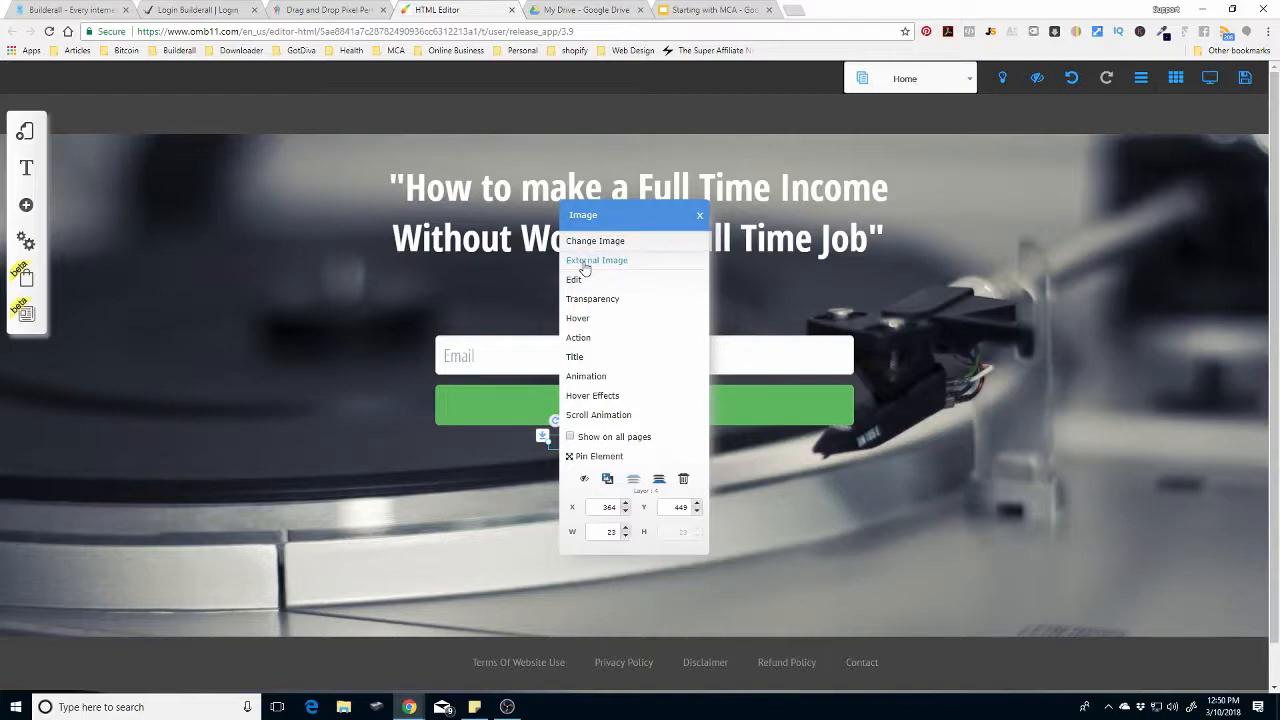
left_click(979, 399)
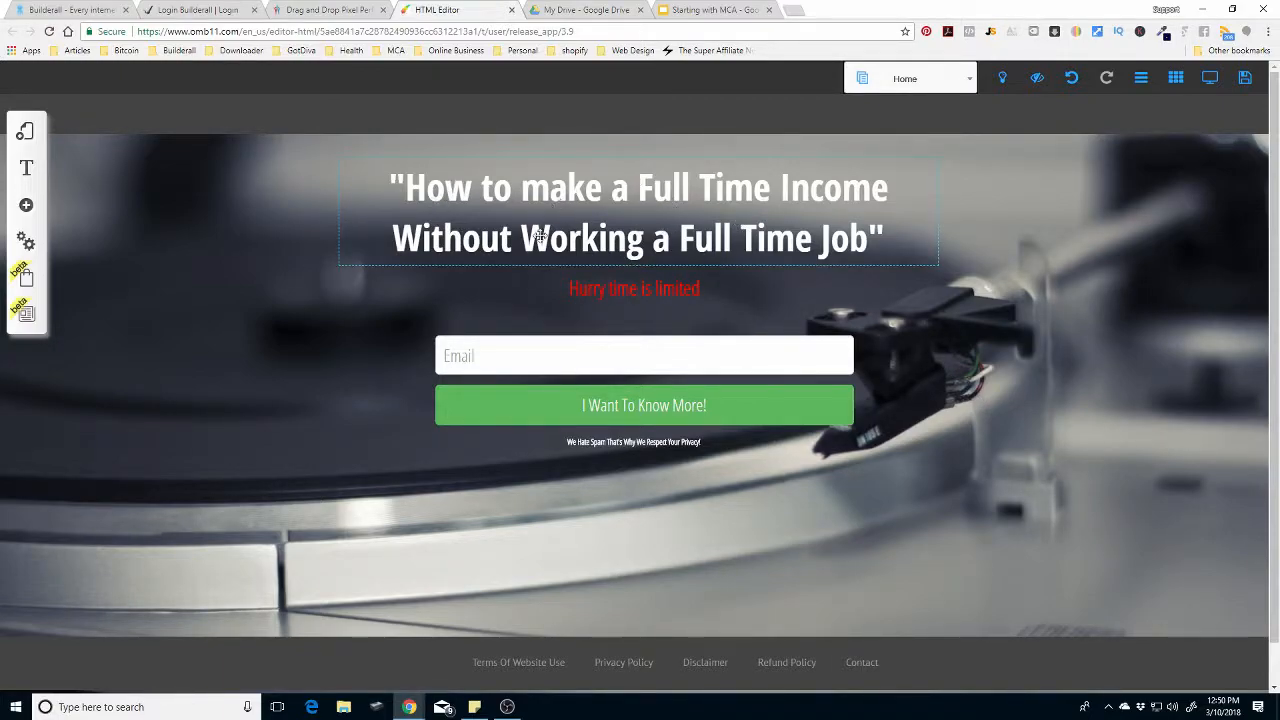
Step: Clear the background image from the Bridge Funnel layout
left_click(24, 131)
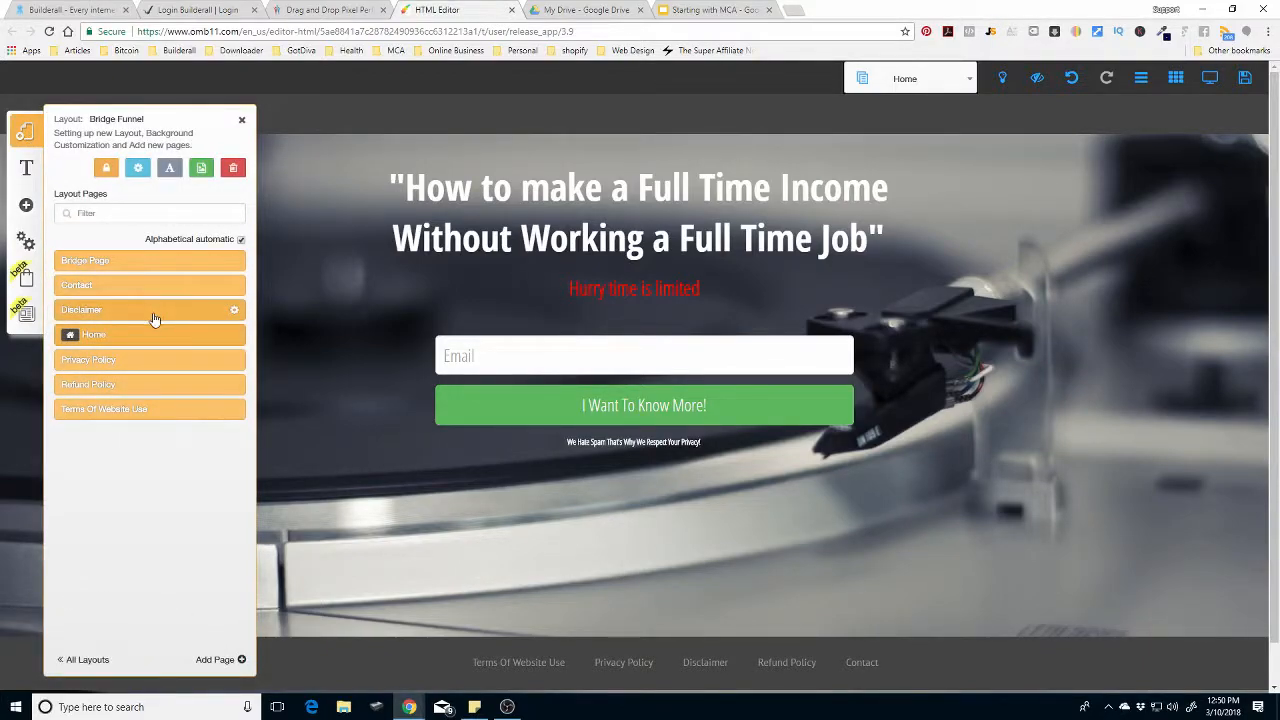
left_click(202, 170)
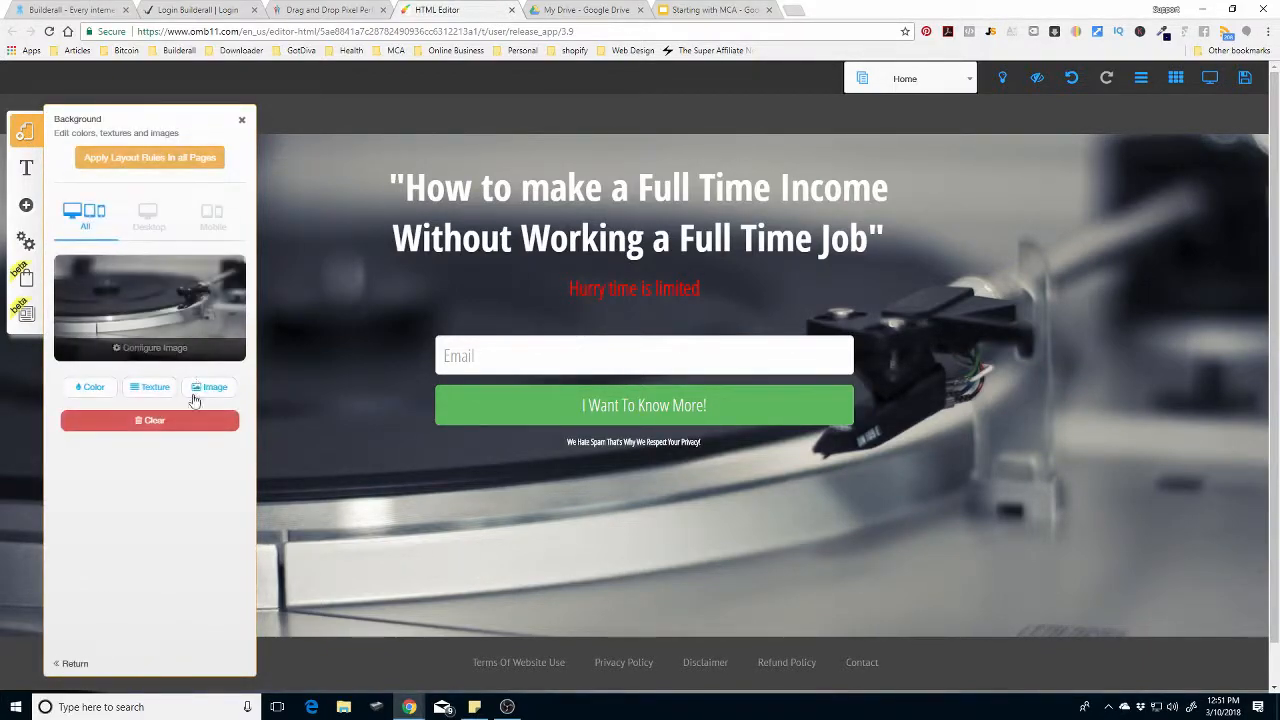
left_click(149, 421)
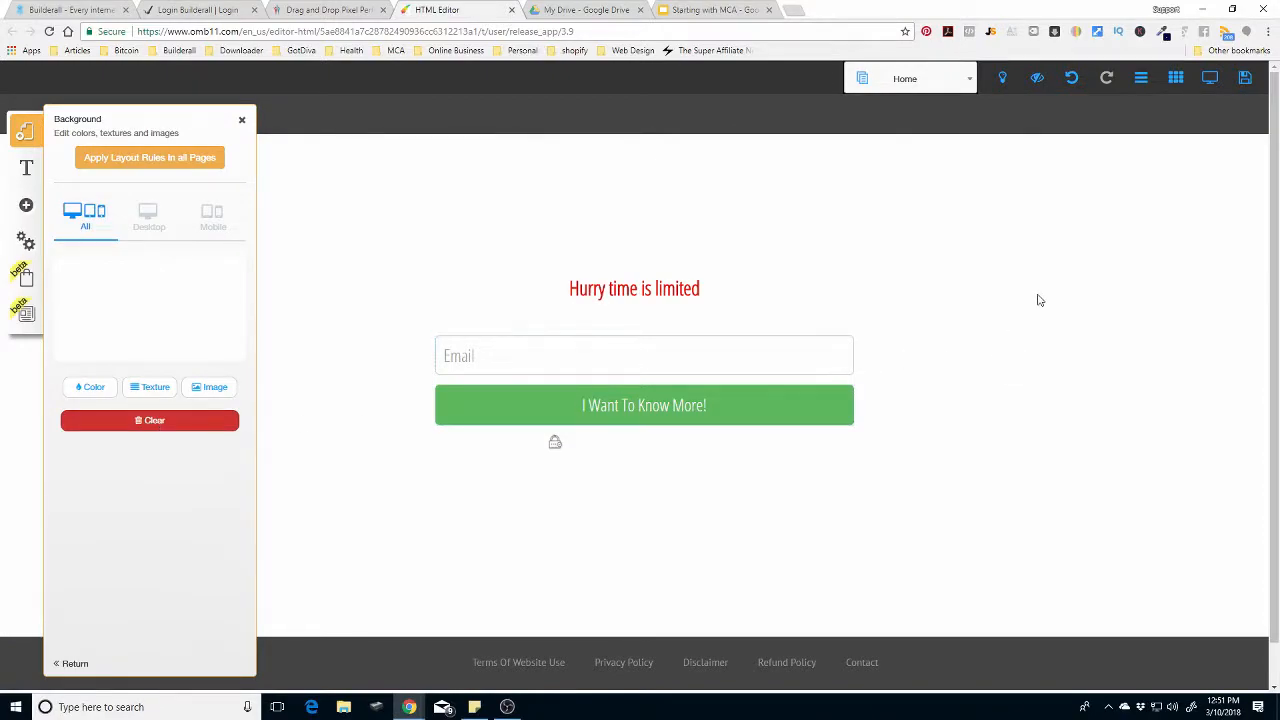
Step: Color the two-line headline above the "Hurry time is limited" subheadline black
triple_click(621, 229)
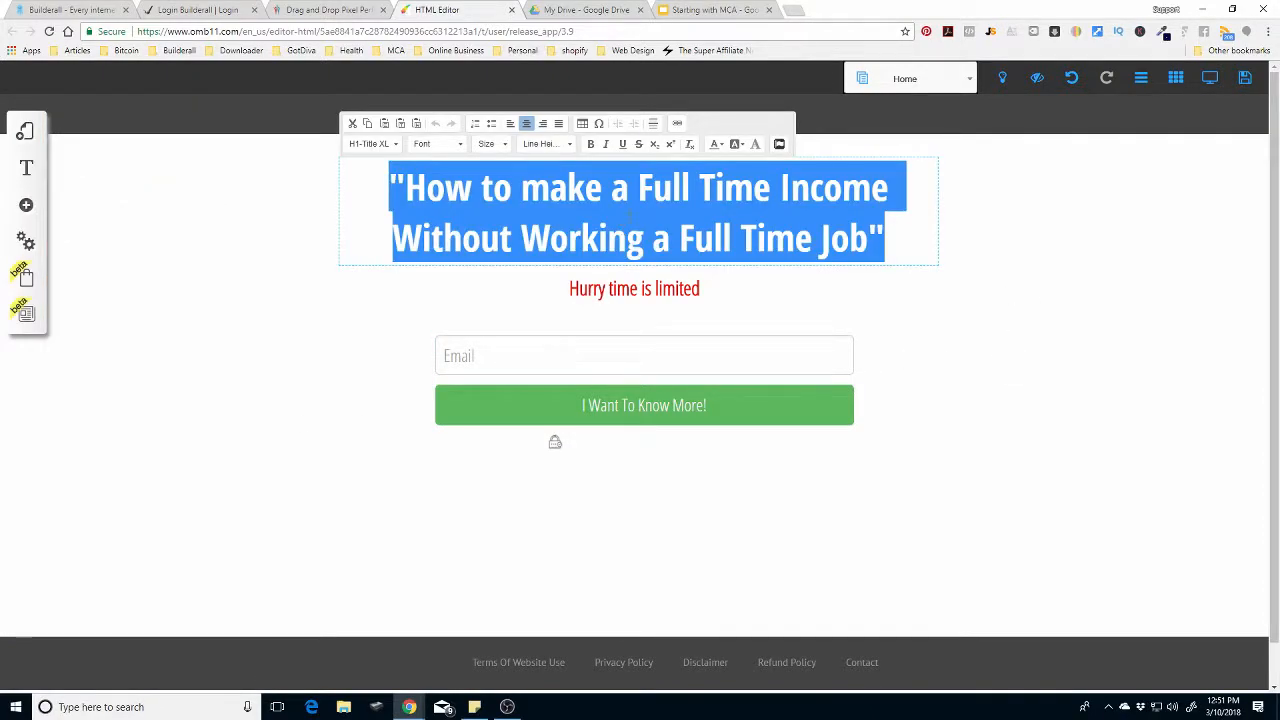
left_click(723, 146)
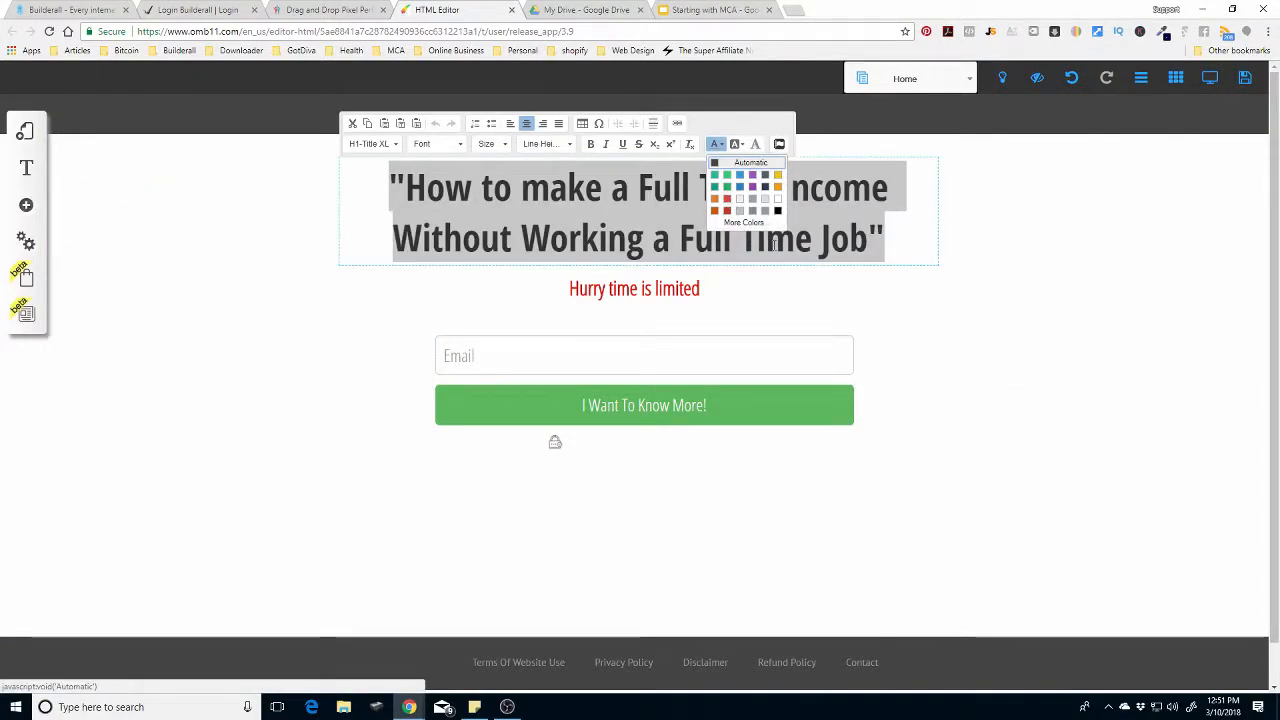
left_click(777, 212)
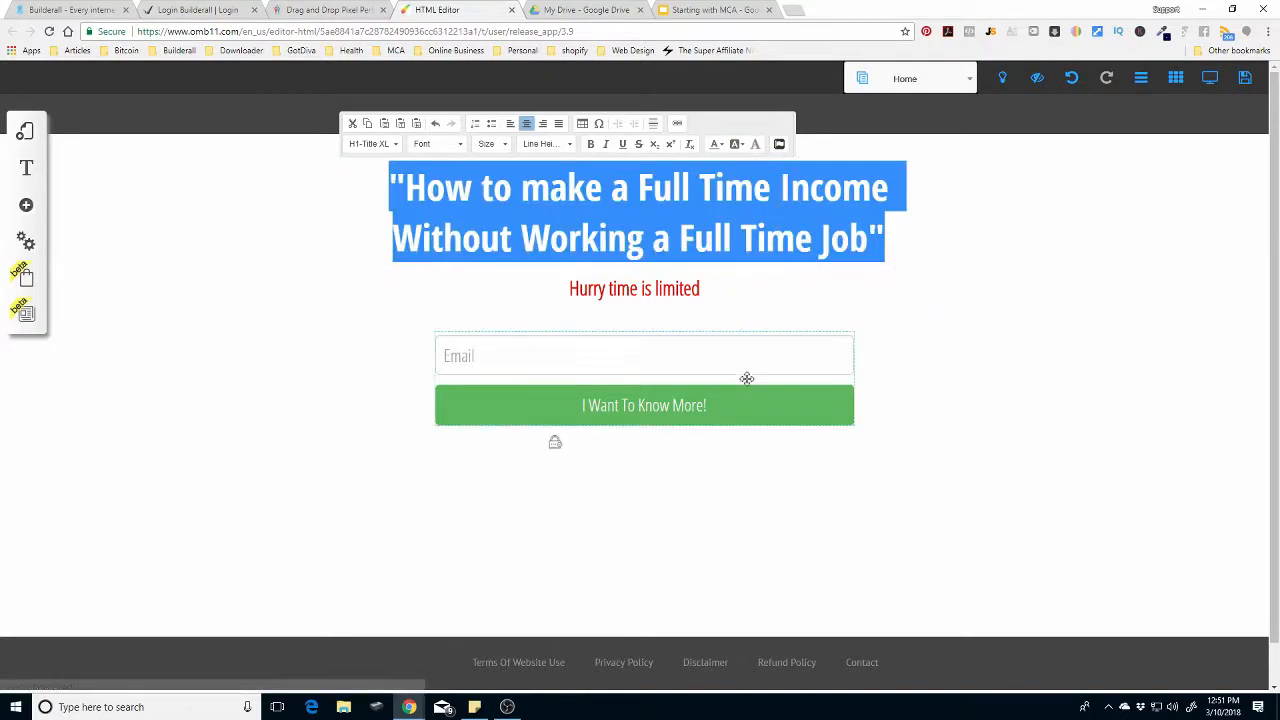
Step: Color the "We Hate Spam That's Why We Respect Your Privacy!" notice black
triple_click(629, 449)
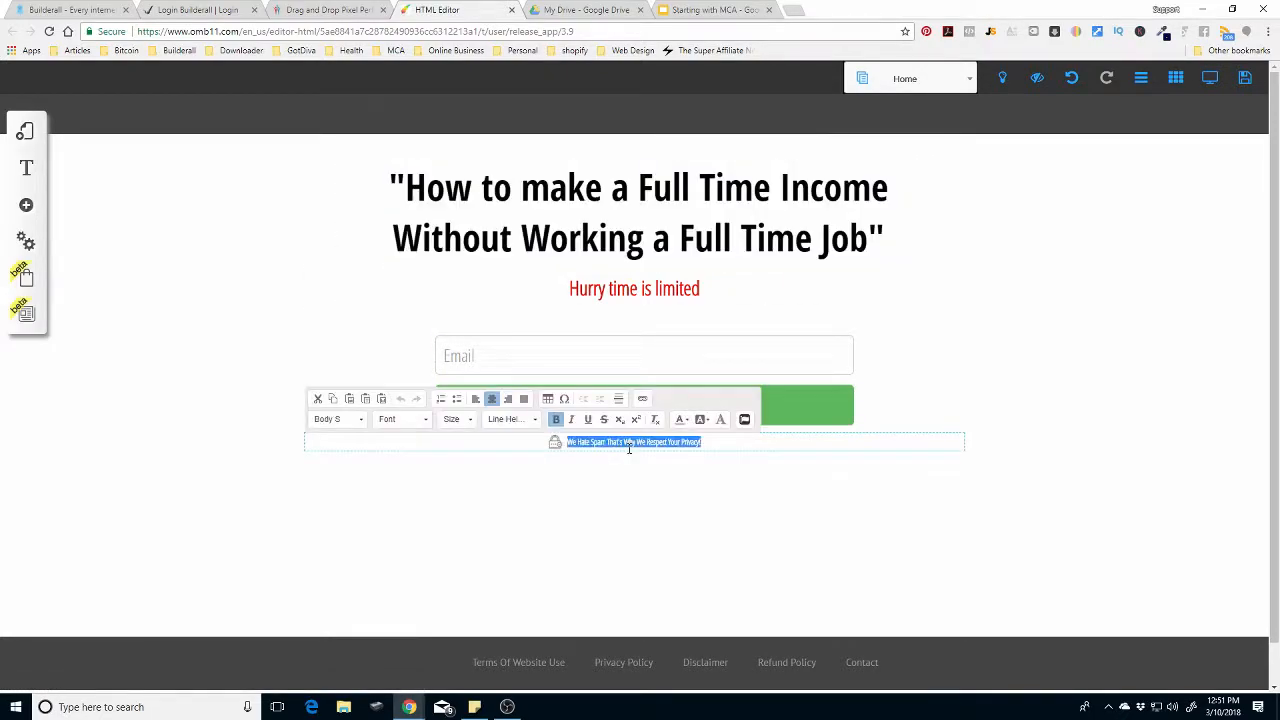
left_click(686, 421)
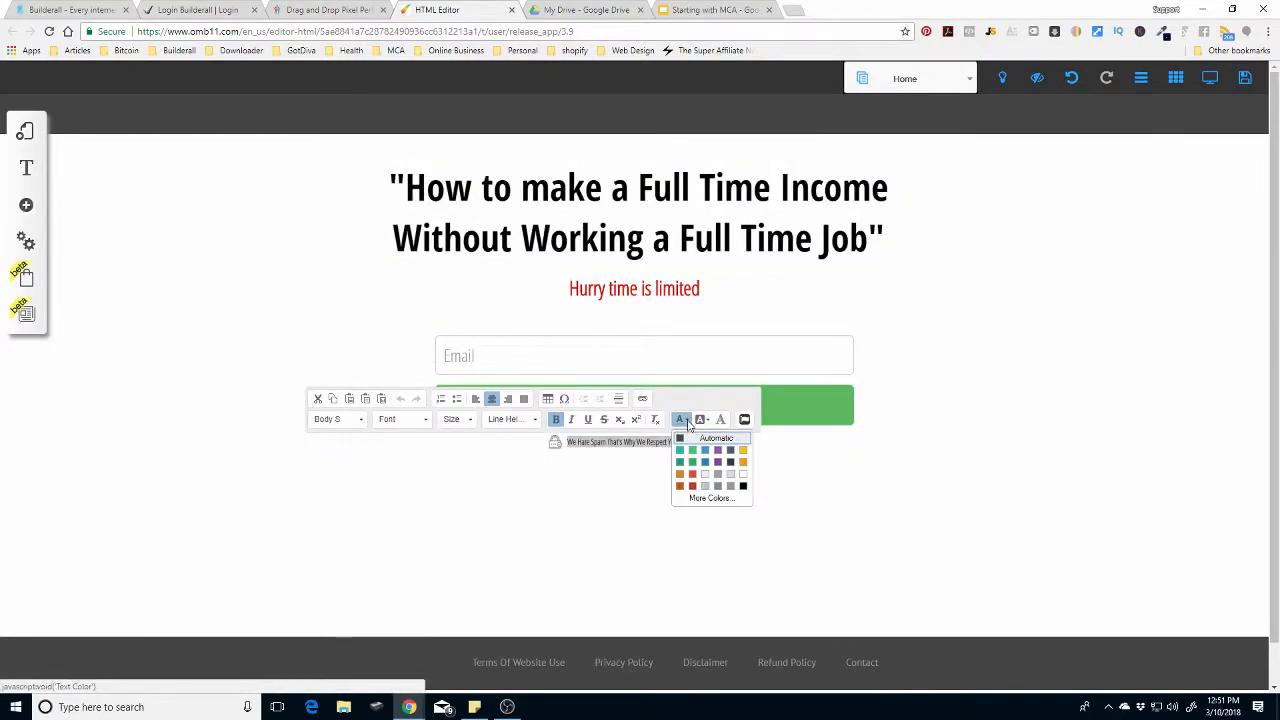
left_click(743, 486)
left_click(903, 374)
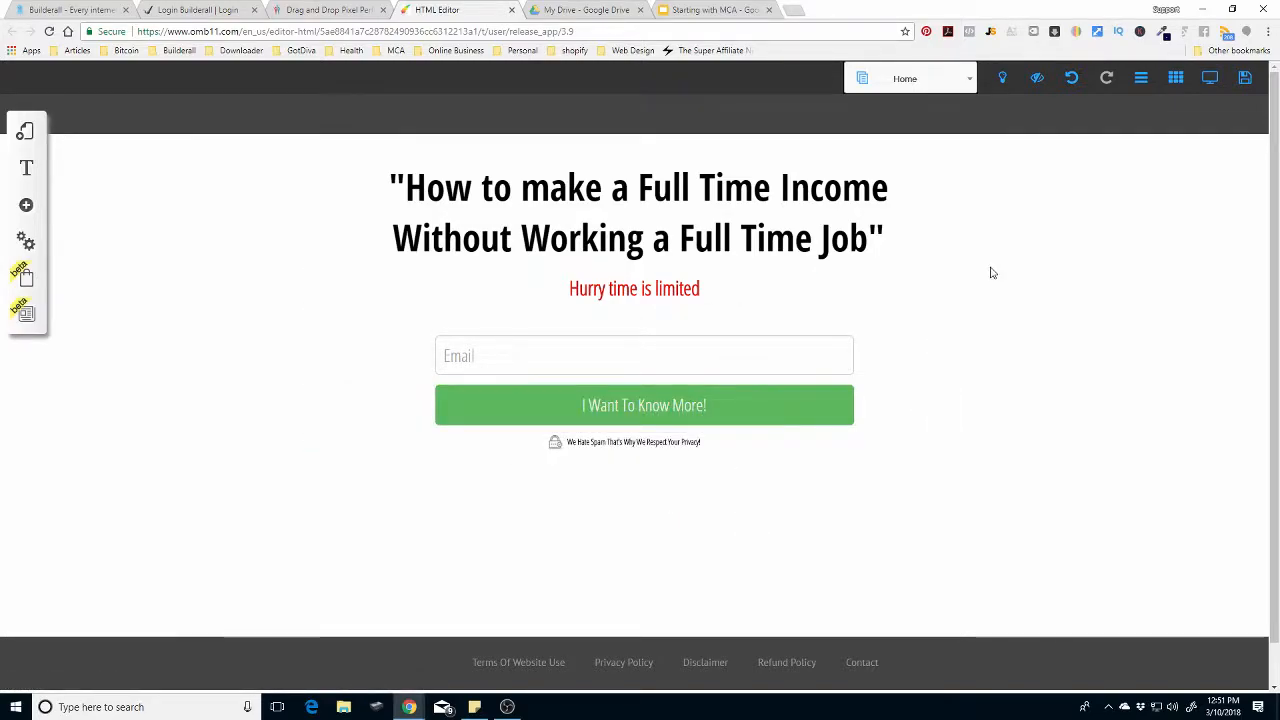